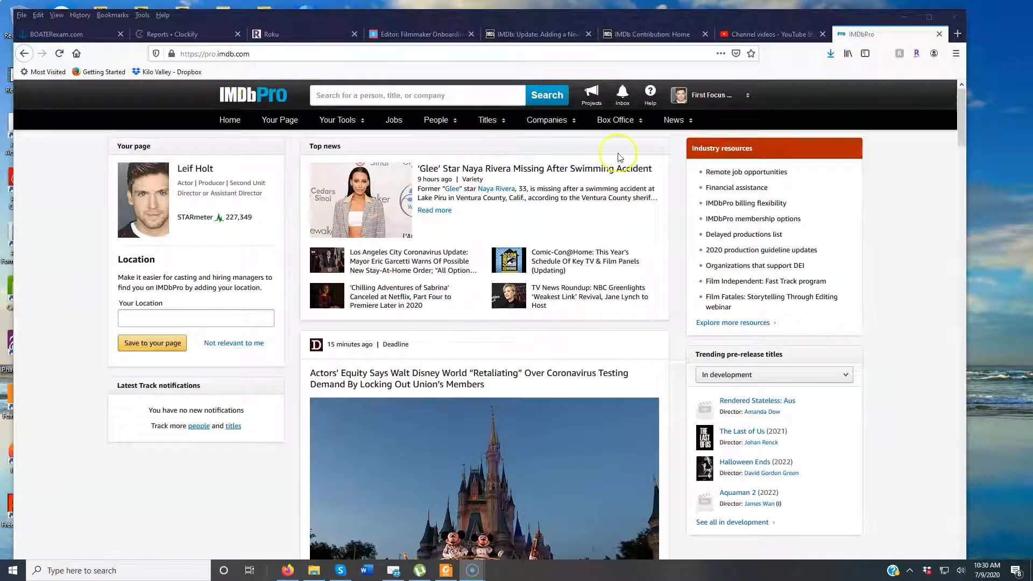
Open the account's submissions history on the IMDb contributor site
click(679, 96)
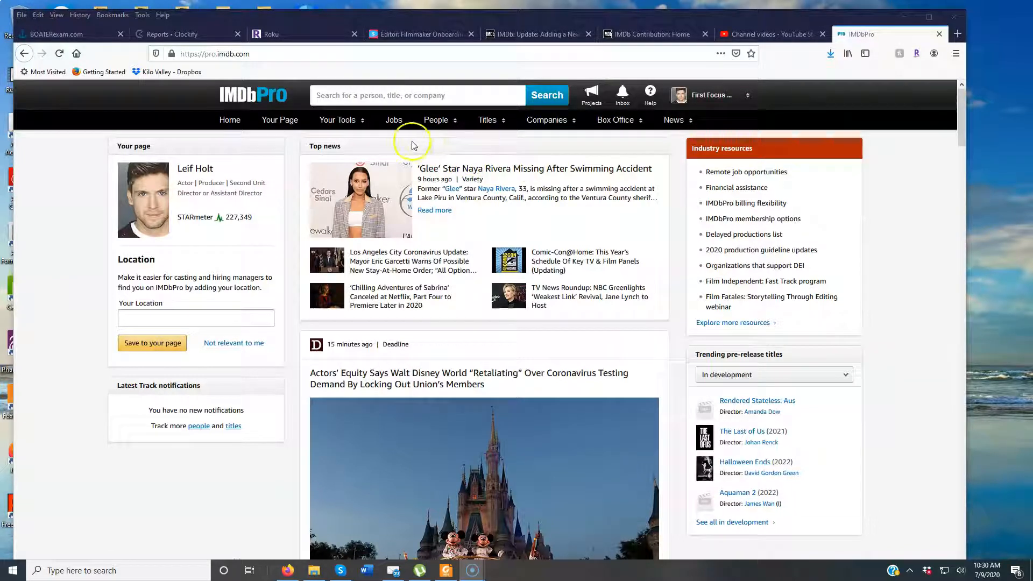
mouse_move(337, 126)
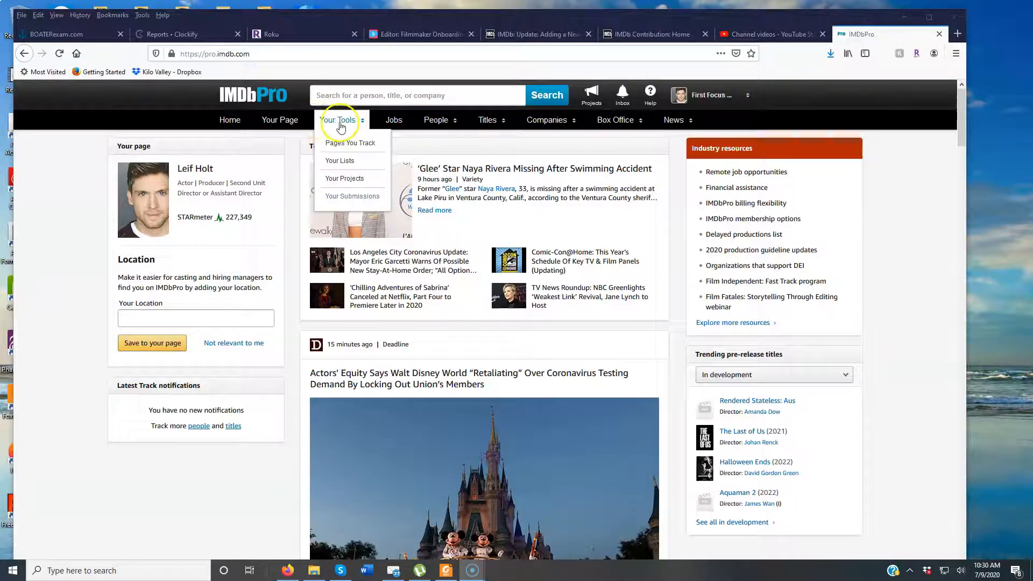
click(348, 200)
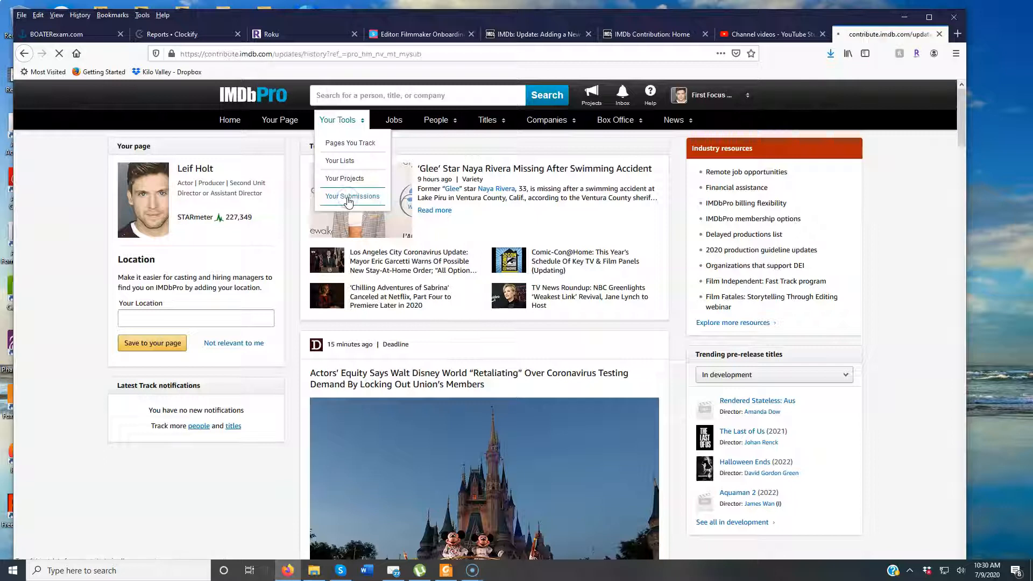
scroll(375, 288, down, 10)
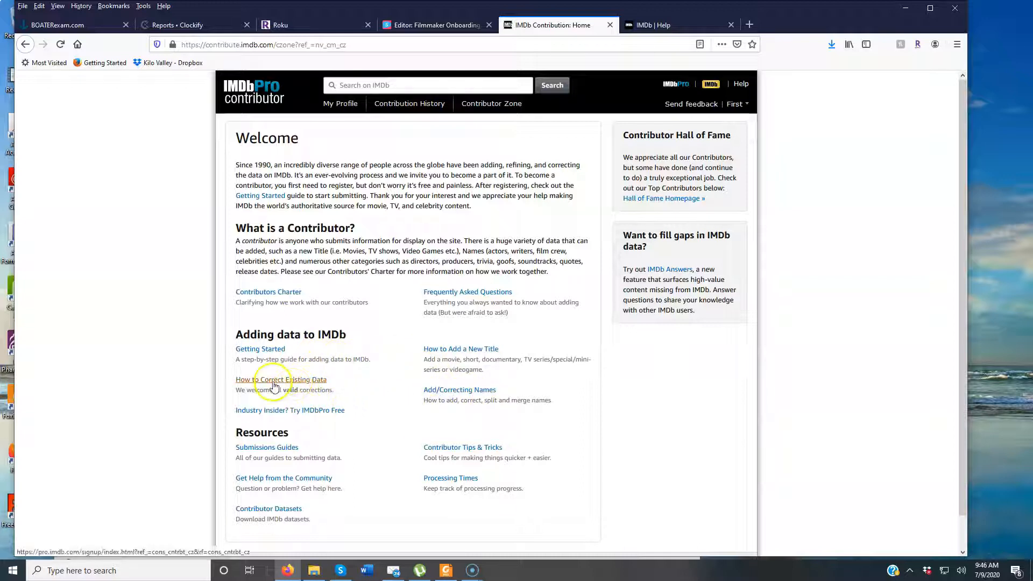
Start a new title submission named Titanic with the type Film
click(480, 350)
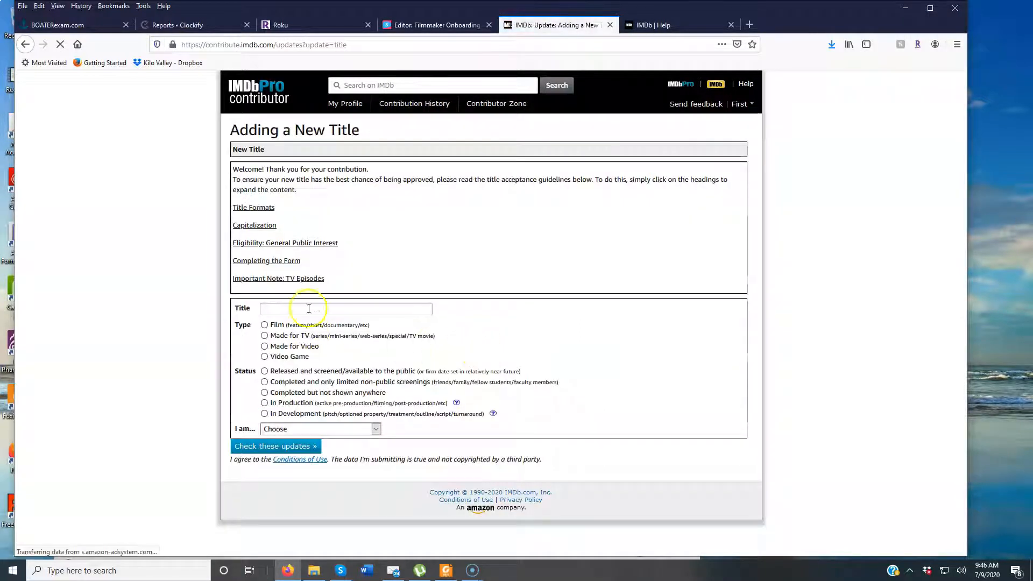
click(315, 307)
text(Titanic)
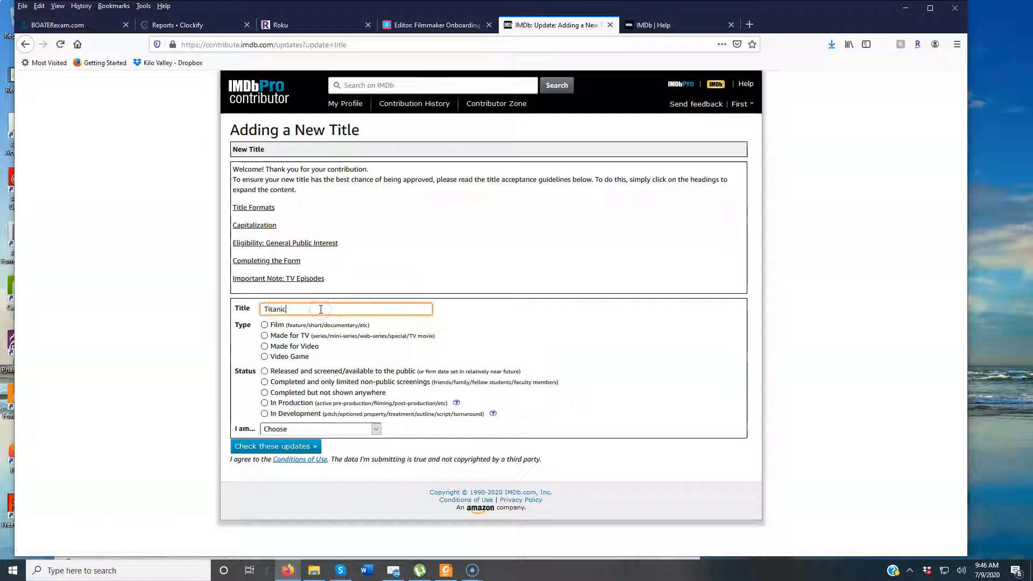
click(264, 325)
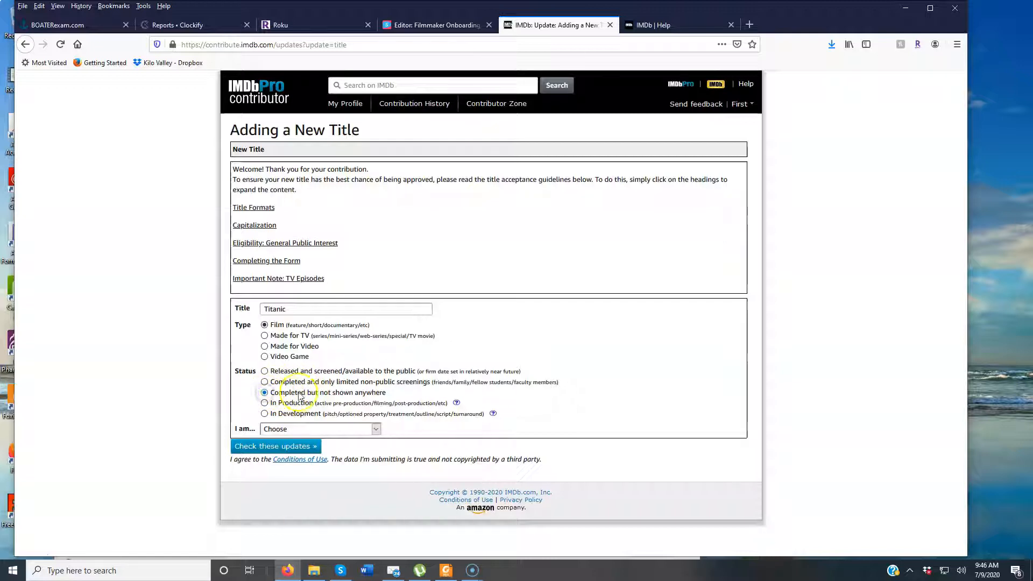
Set the status to Completed but not shown anywhere and the submitter role to producer/director/writer, and have the updates checked
right_click(375, 431)
click(375, 431)
click(375, 430)
click(377, 429)
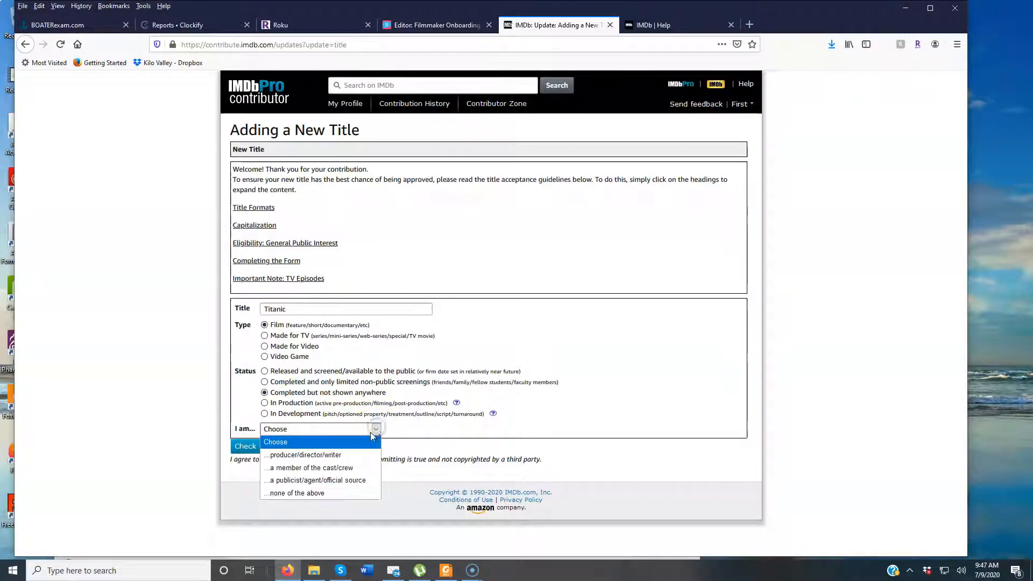
click(351, 455)
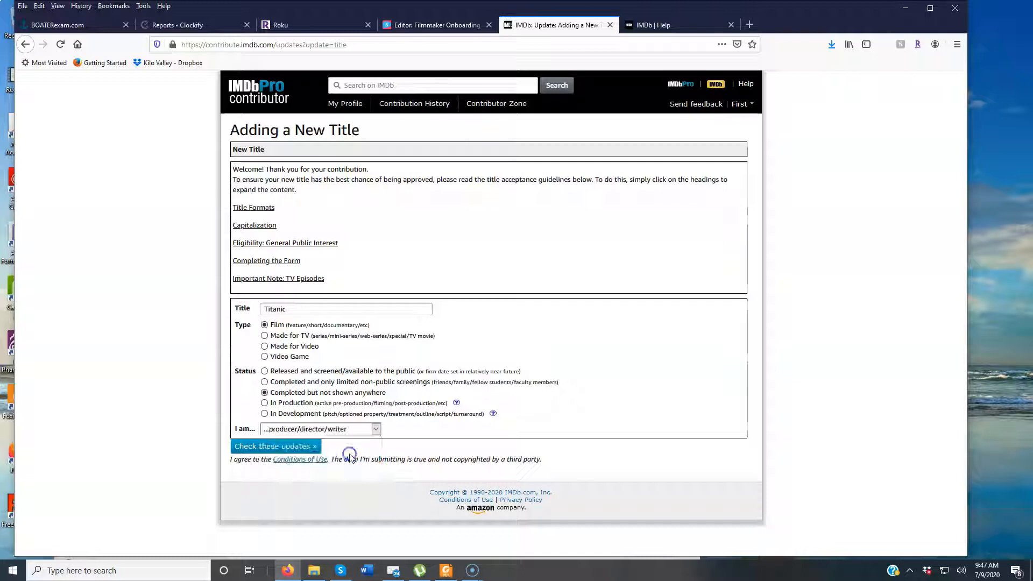
click(304, 450)
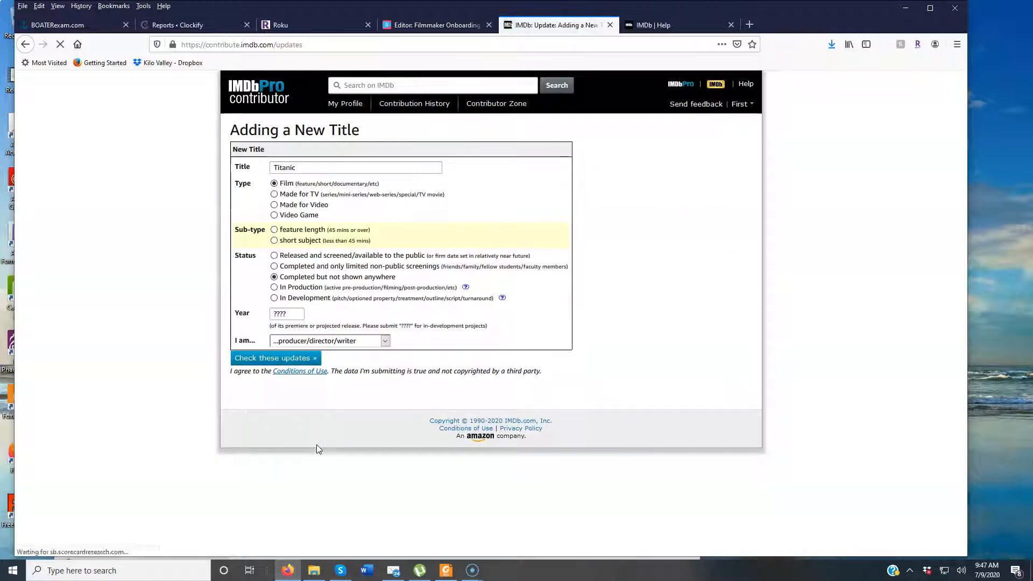
Choose feature length as the sub-type, set the year to 2021, and have the updates checked again
click(275, 230)
click(293, 313)
drag(293, 313, 262, 314)
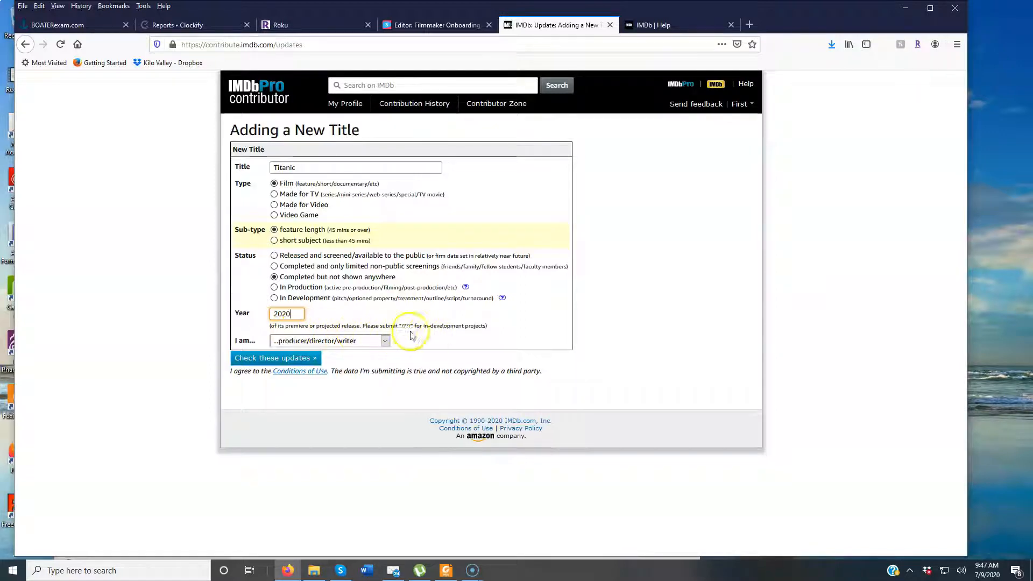
click(293, 314)
key(BackSpace)
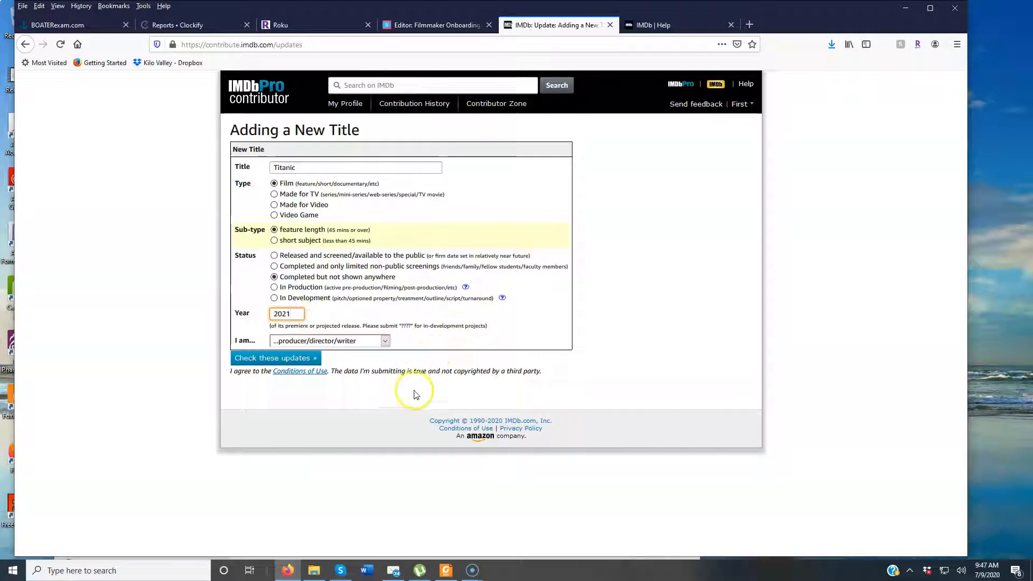
click(345, 395)
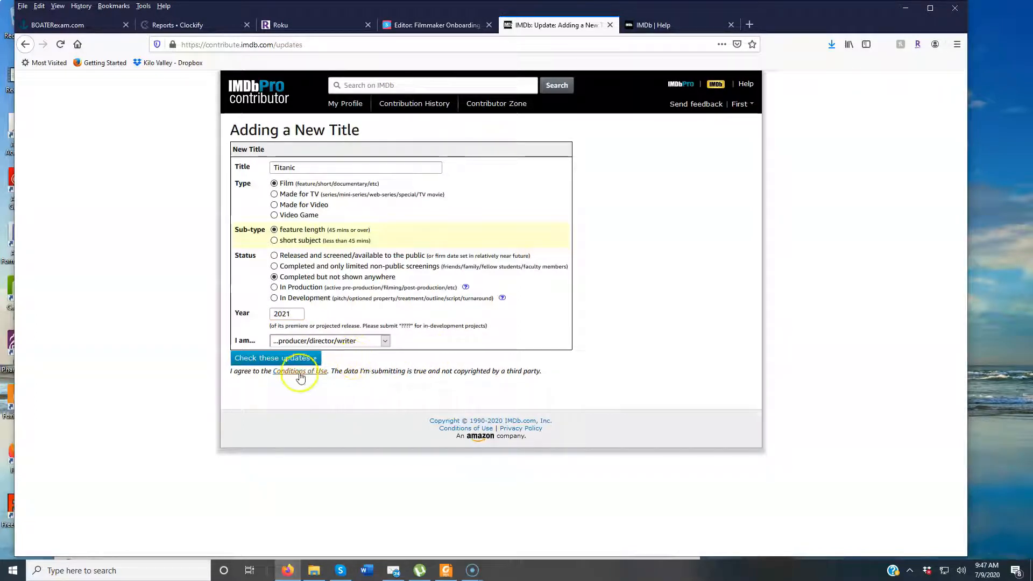
click(293, 357)
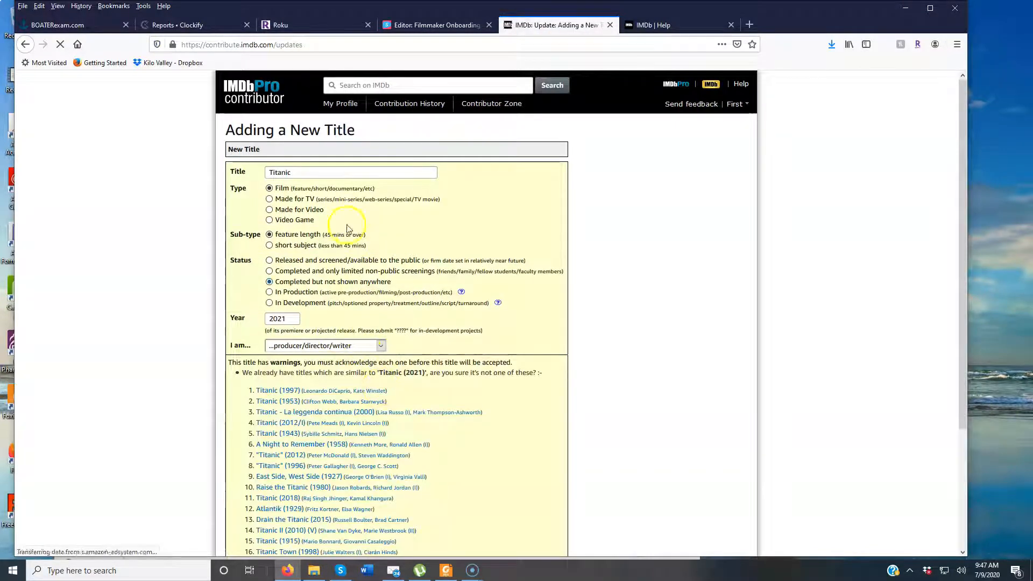
Acknowledge the similar-titles warning by marking that this is not an existing title, and re-check the updates
scroll(333, 269, down, 4)
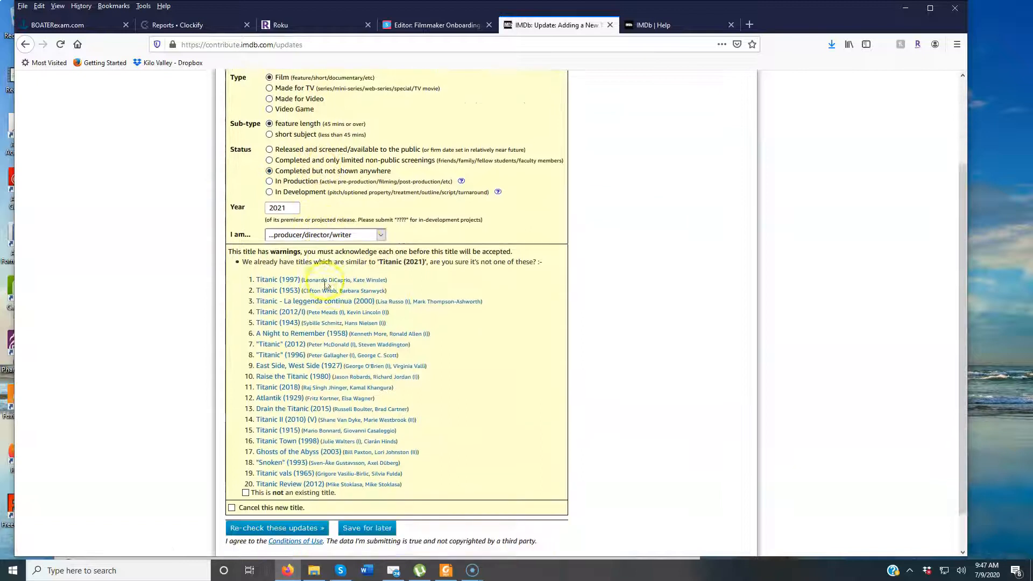
scroll(326, 285, down, 2)
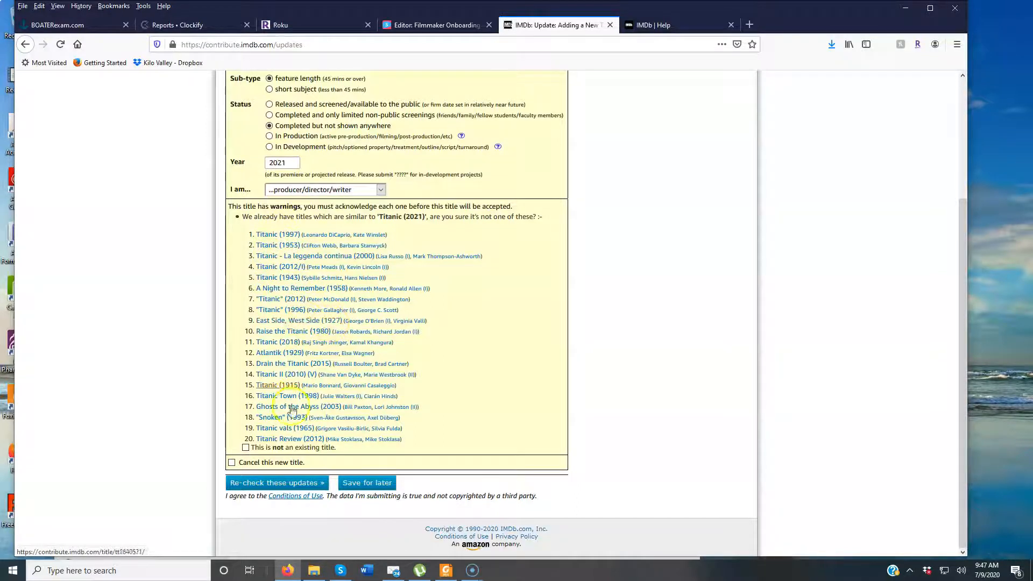
click(246, 448)
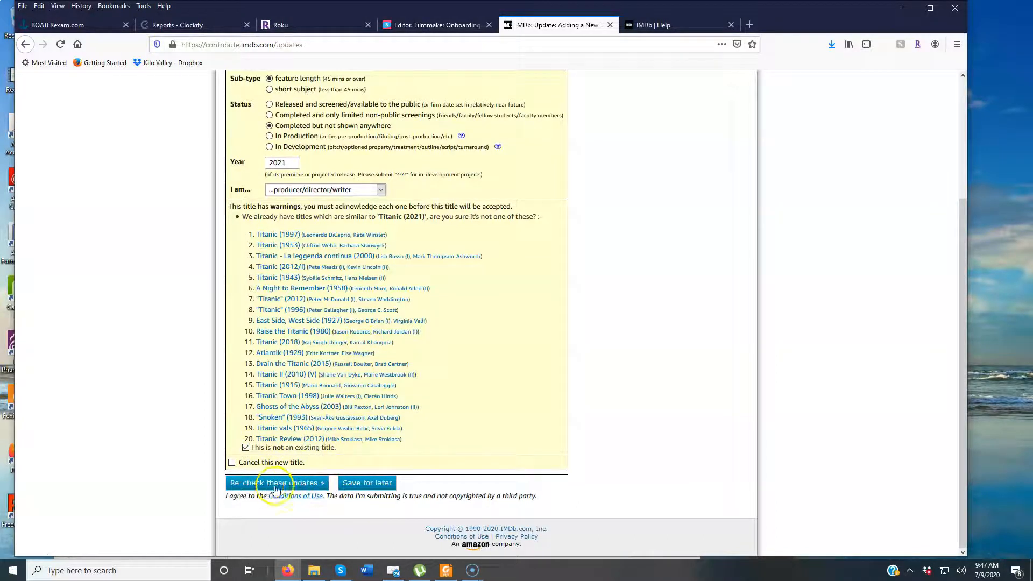
click(302, 487)
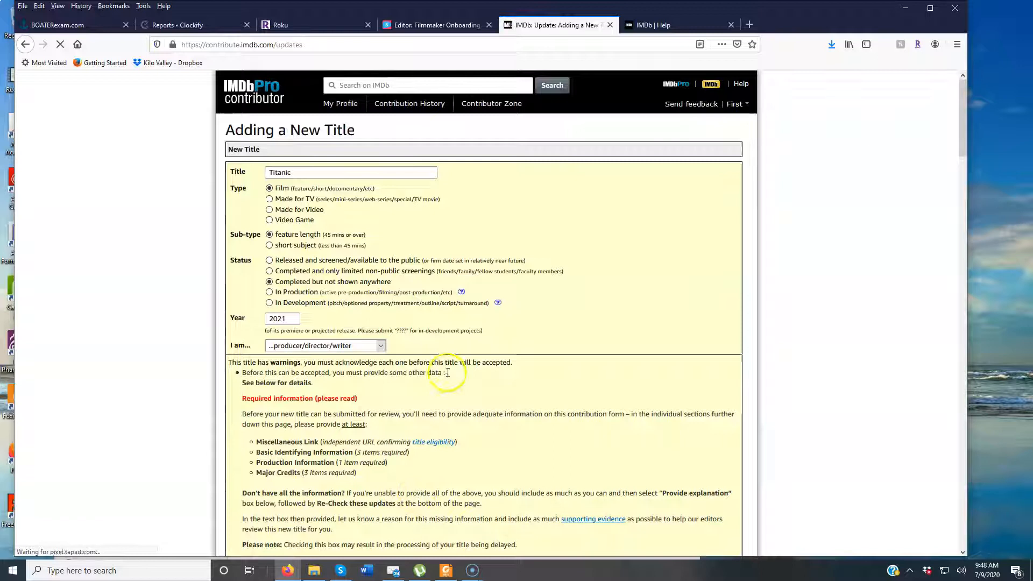
scroll(440, 375, down, 2)
scroll(440, 375, down, 2)
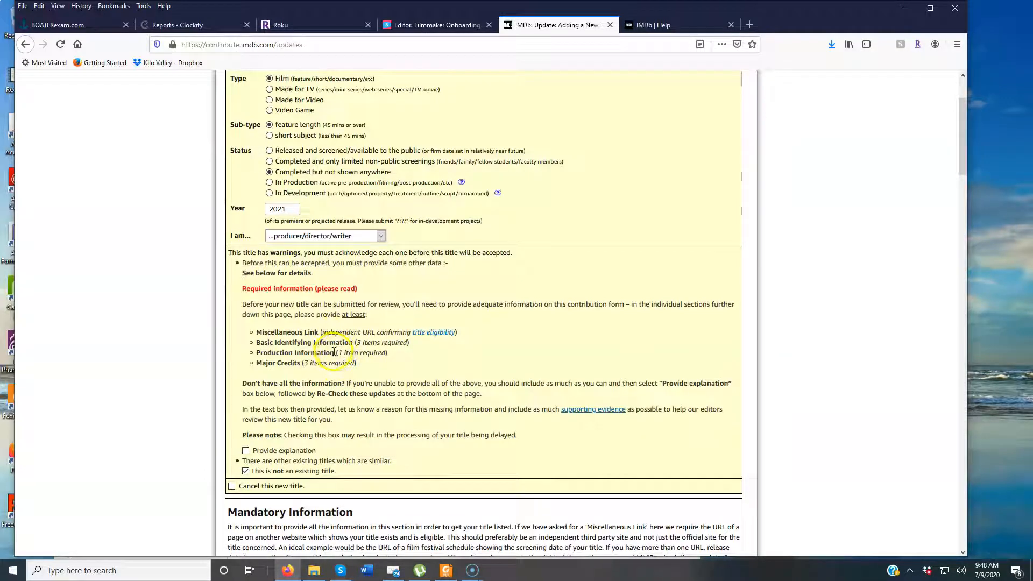
scroll(328, 372, down, 5)
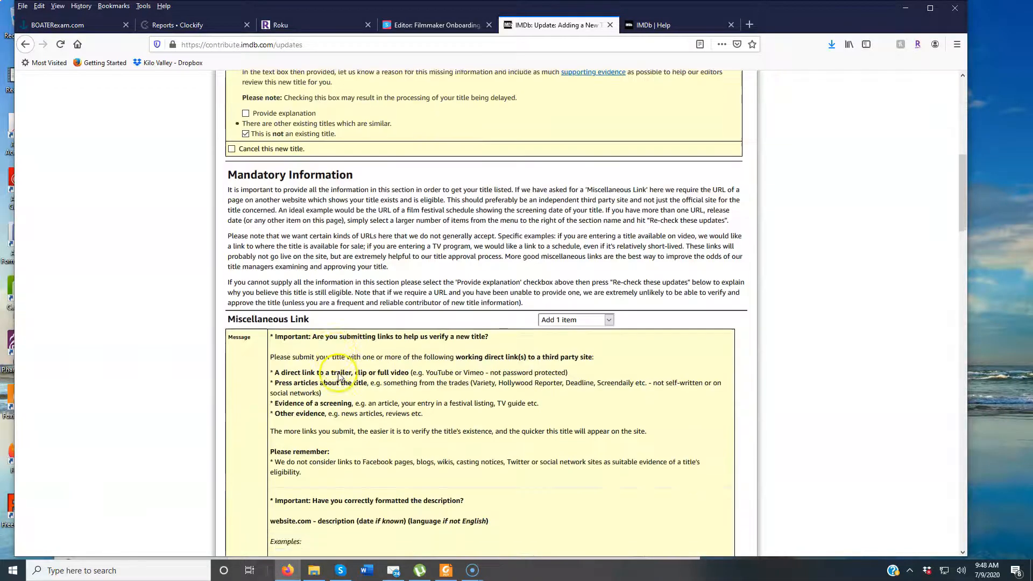
scroll(339, 371, down, 14)
scroll(345, 363, up, 16)
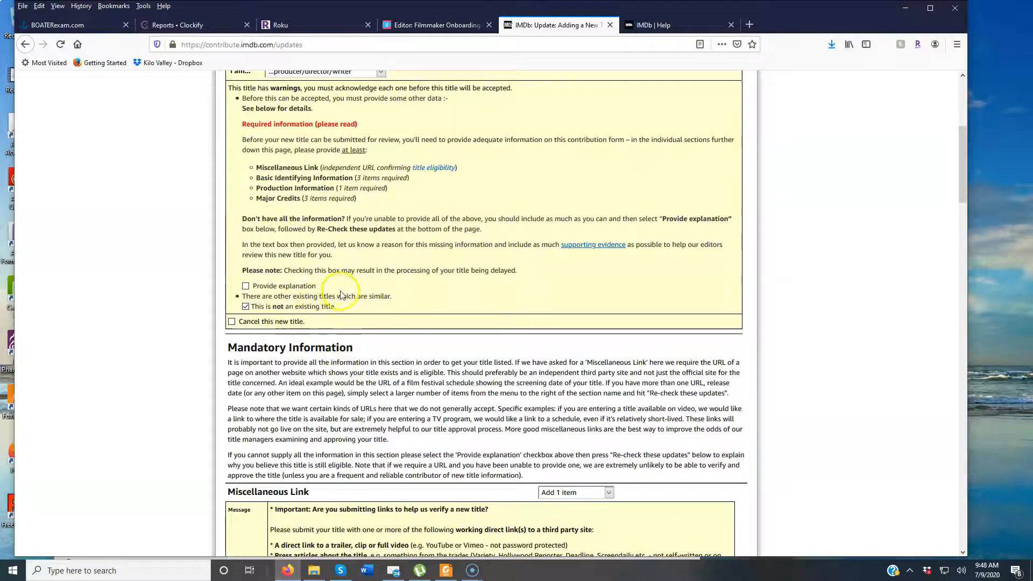
scroll(329, 301, down, 5)
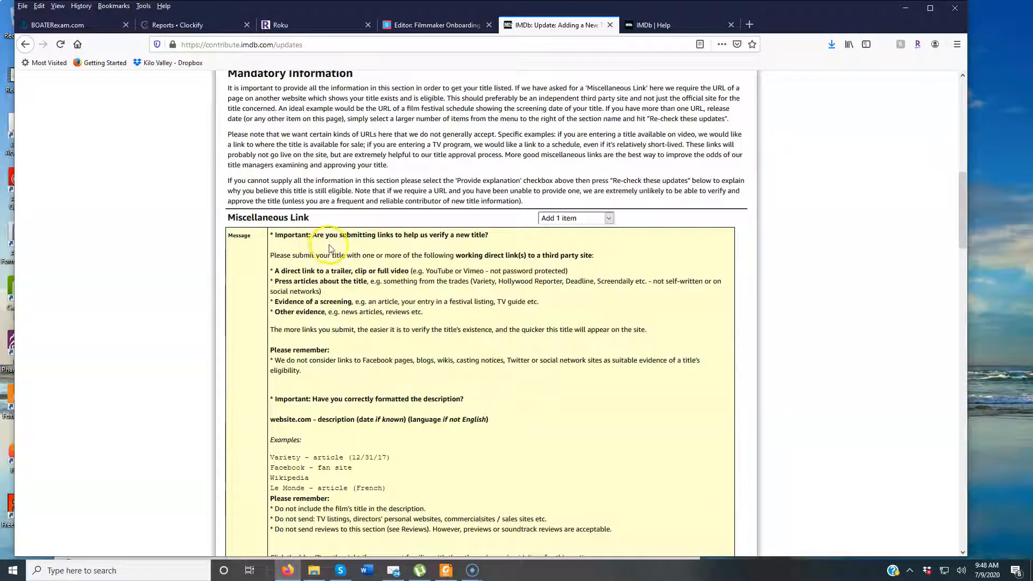
scroll(345, 247, down, 1)
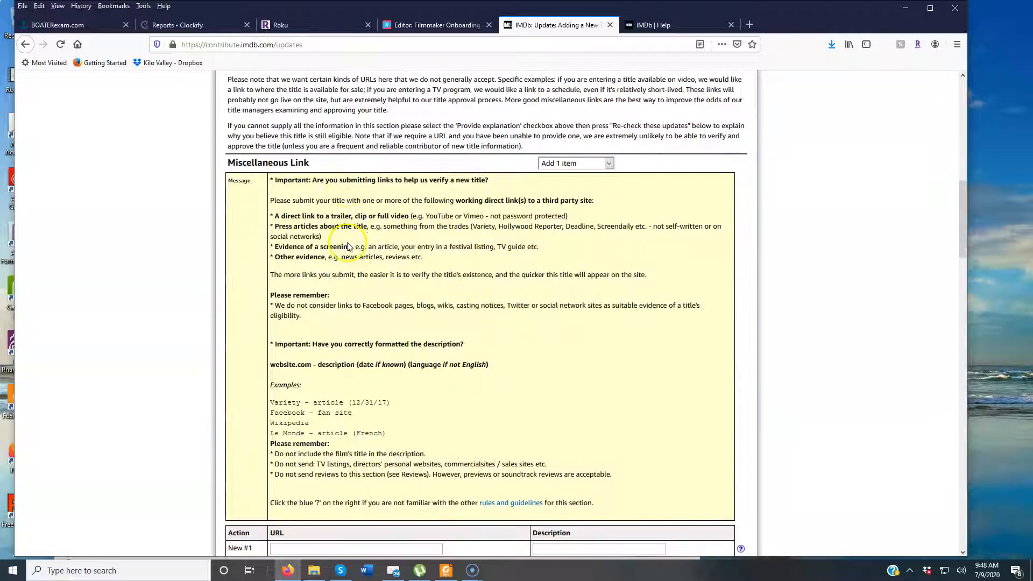
scroll(349, 246, down, 1)
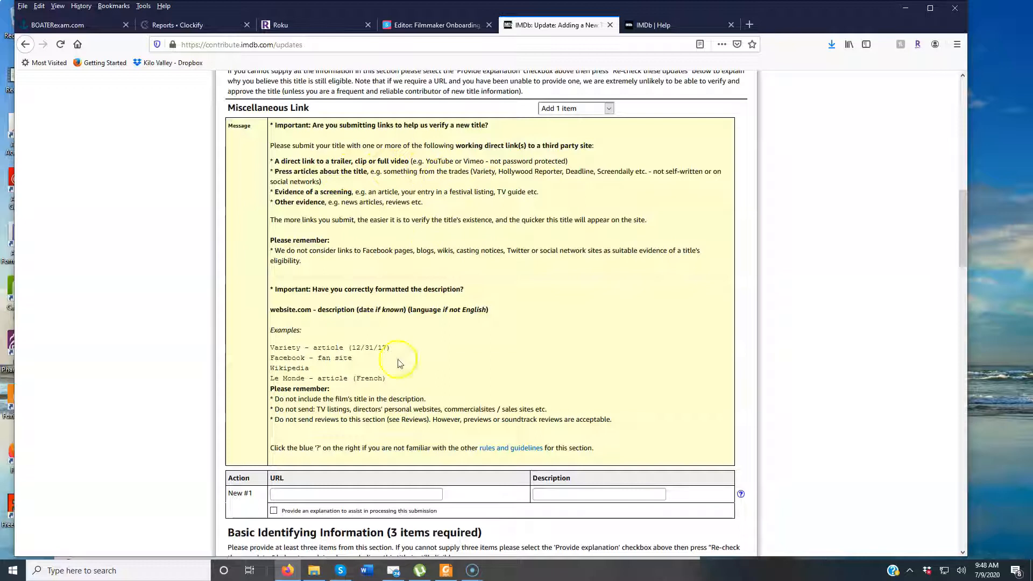
click(322, 493)
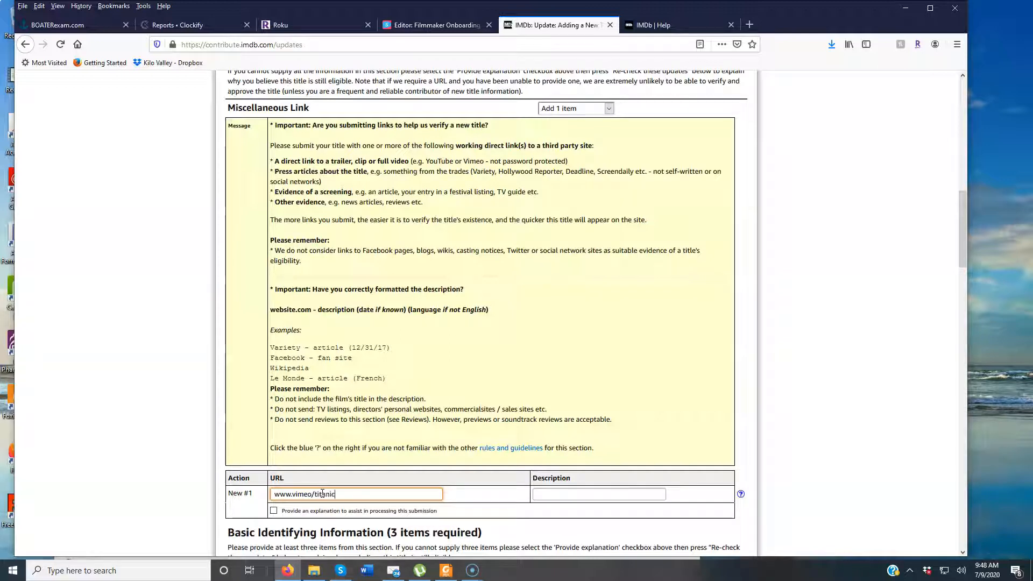
click(546, 495)
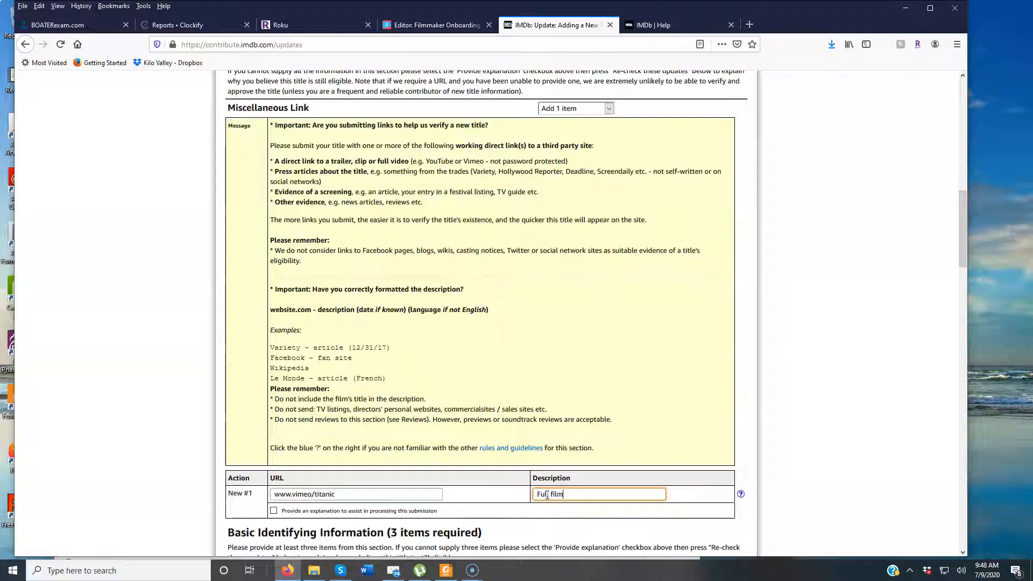
Enter the film's release date for the USA as 5 May 2021
scroll(536, 458, down, 2)
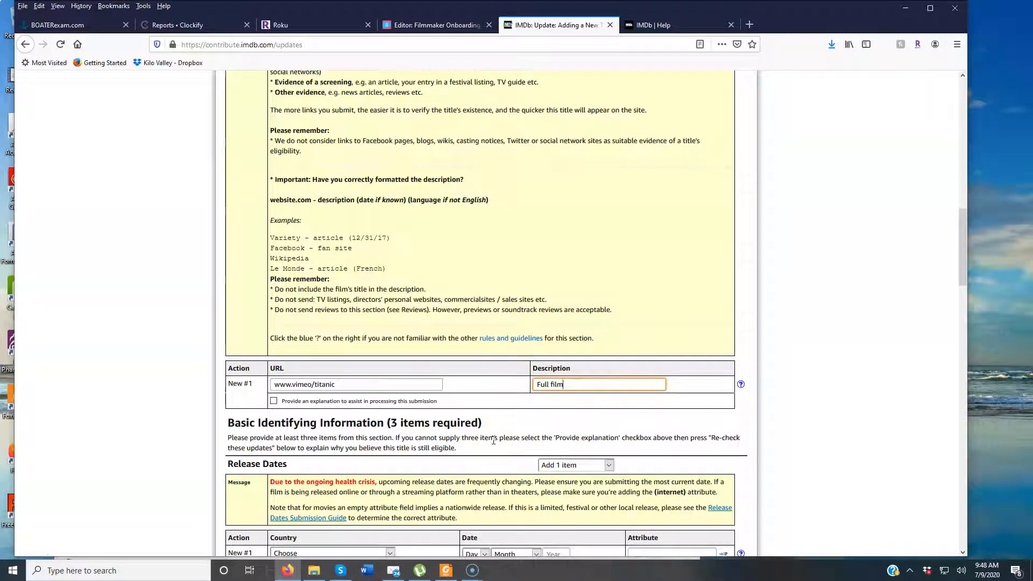
scroll(494, 440, down, 3)
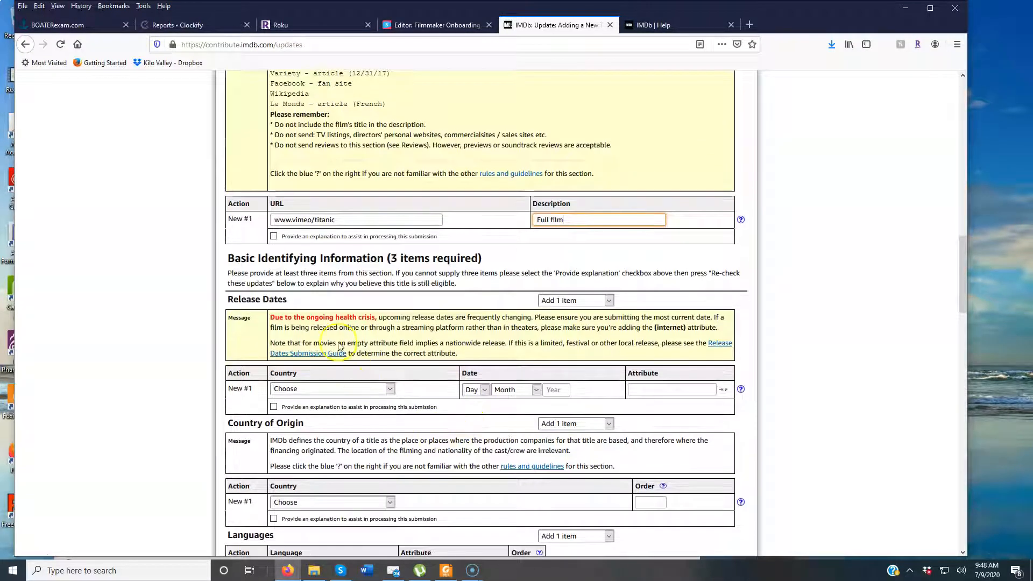
scroll(322, 343, down, 2)
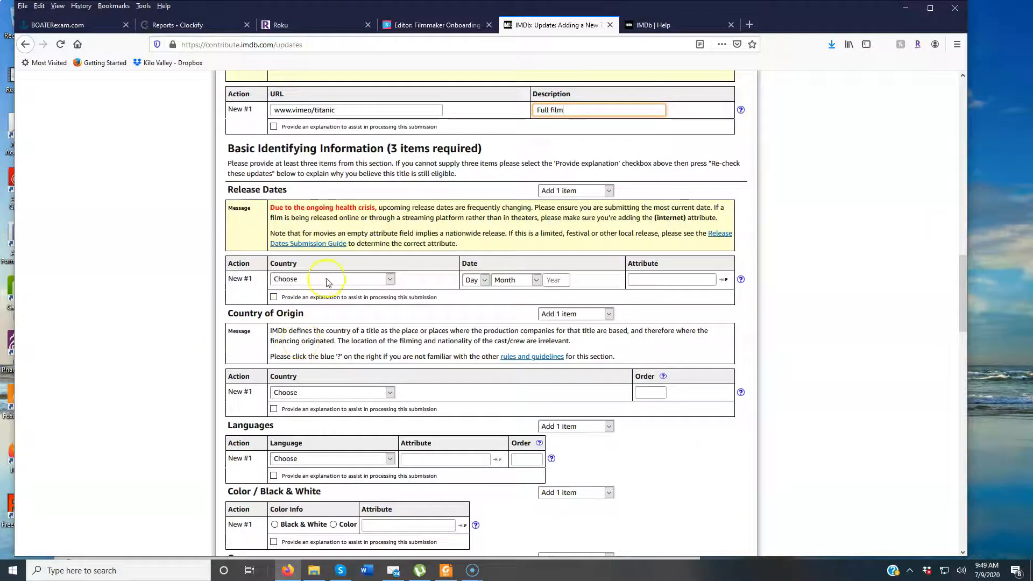
click(388, 280)
click(347, 305)
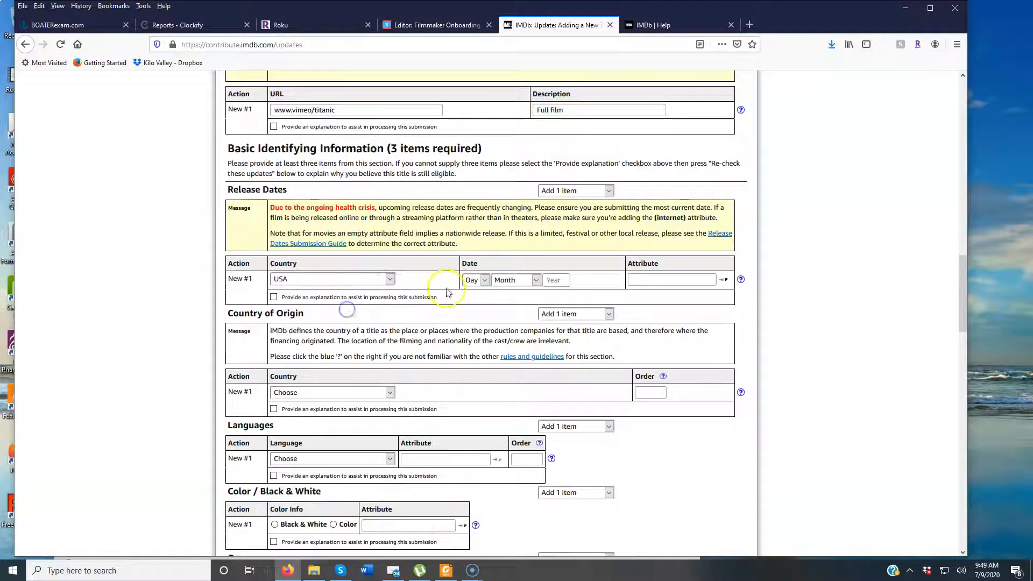
click(486, 281)
click(471, 357)
click(535, 280)
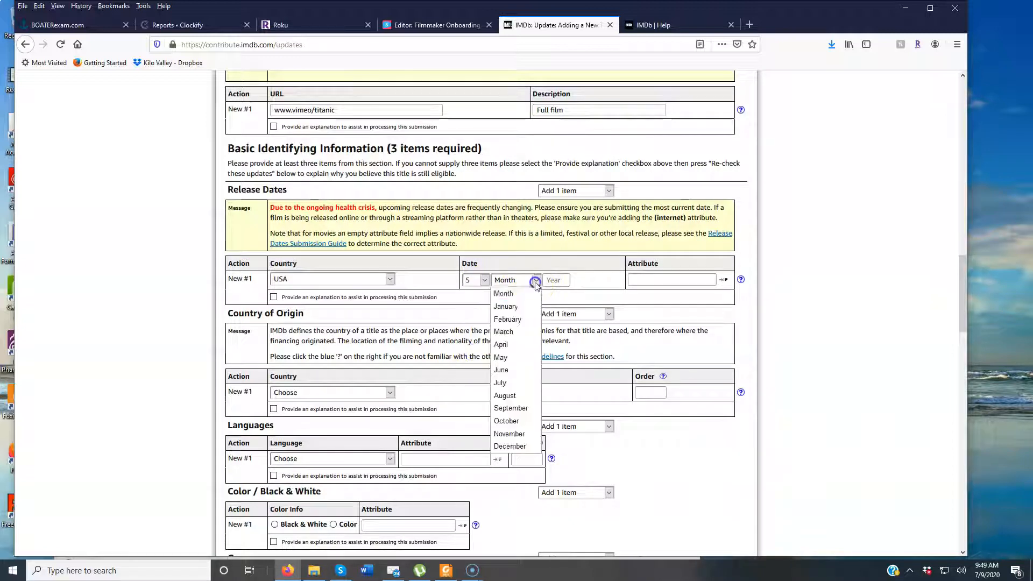
click(514, 358)
click(559, 279)
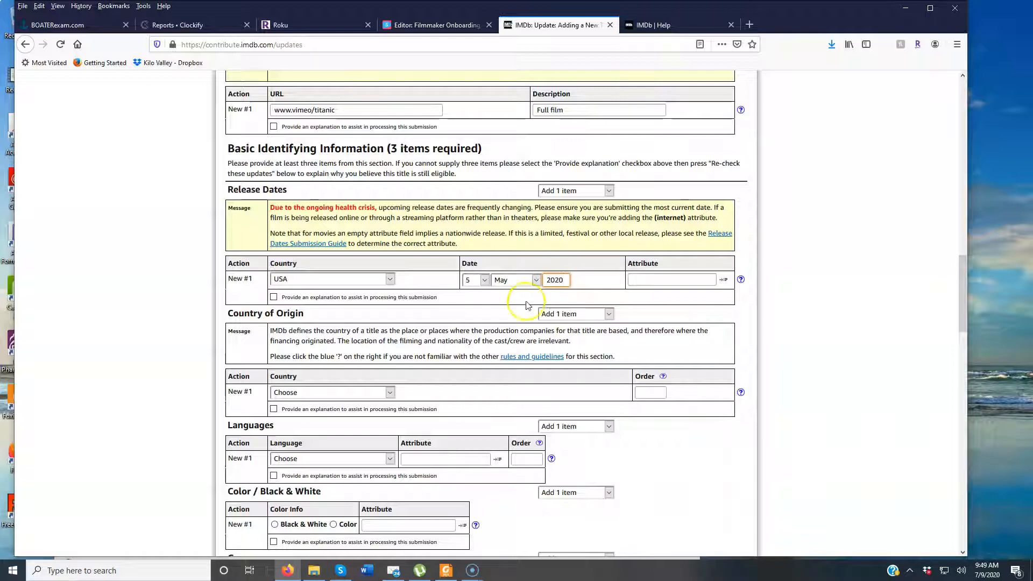
scroll(548, 290, down, 2)
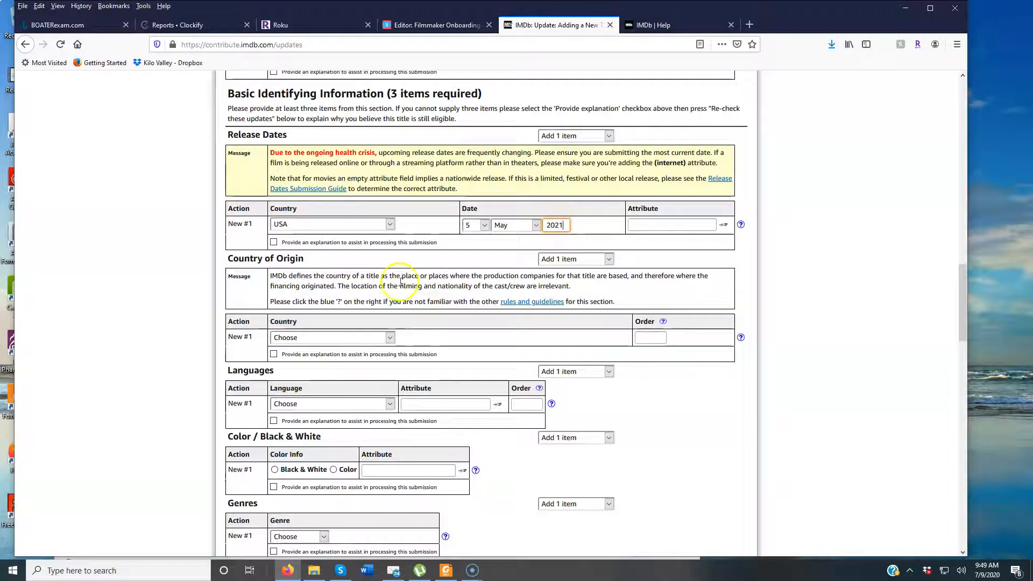
scroll(364, 283, down, 4)
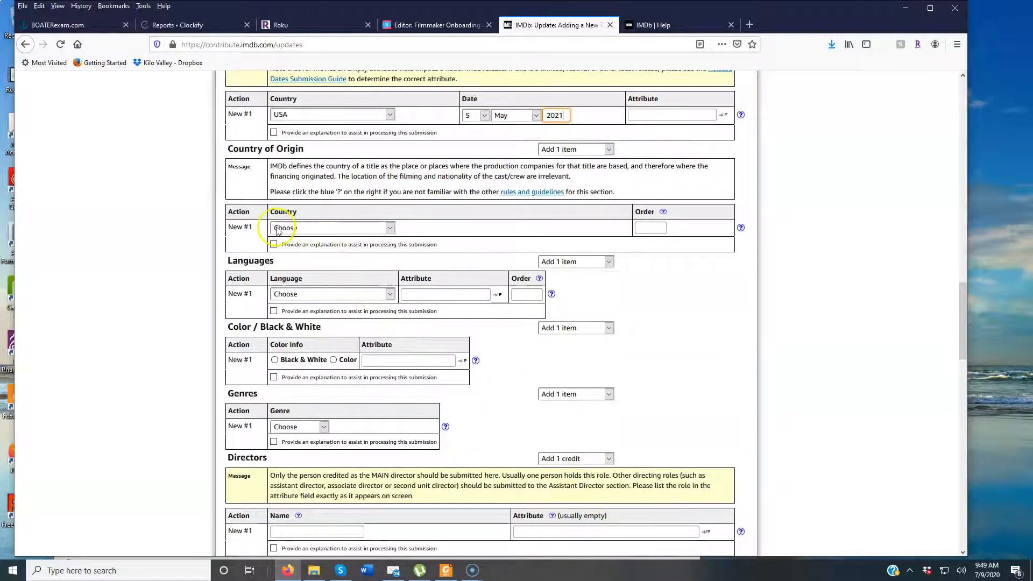
scroll(289, 176, up, 4)
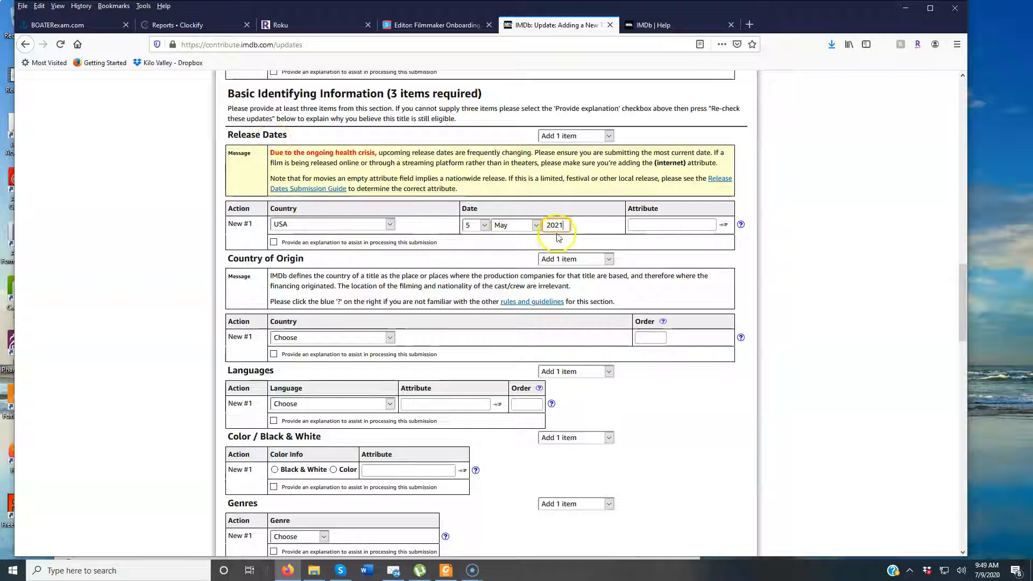
Set the film's country of origin to USA and its language to English
scroll(366, 288, down, 2)
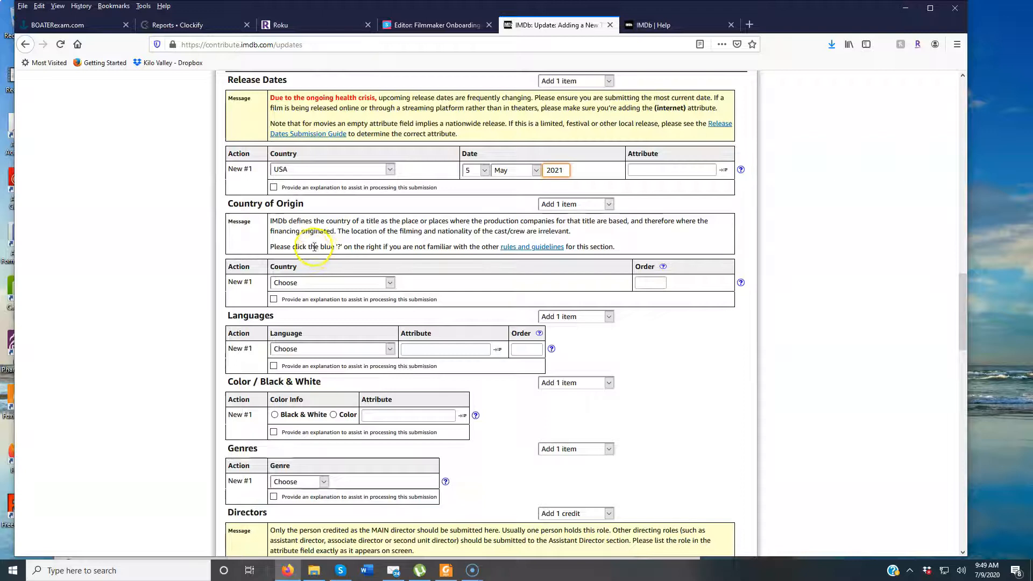
click(383, 284)
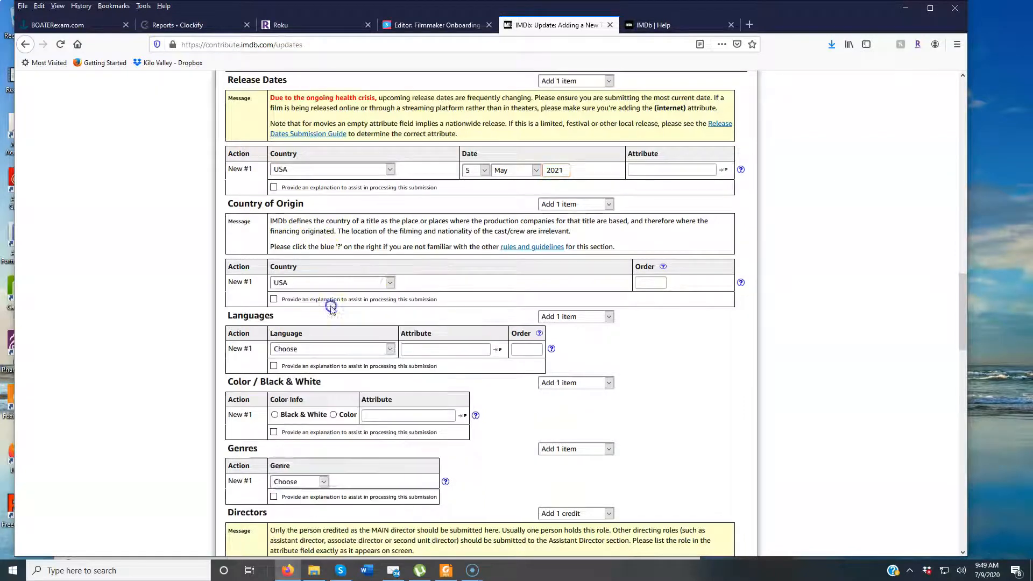
click(330, 308)
scroll(356, 269, down, 4)
click(352, 240)
click(339, 264)
Choose Action as the genre and enter the main director's name, leaving the suggested existing people unselected
scroll(392, 248, down, 4)
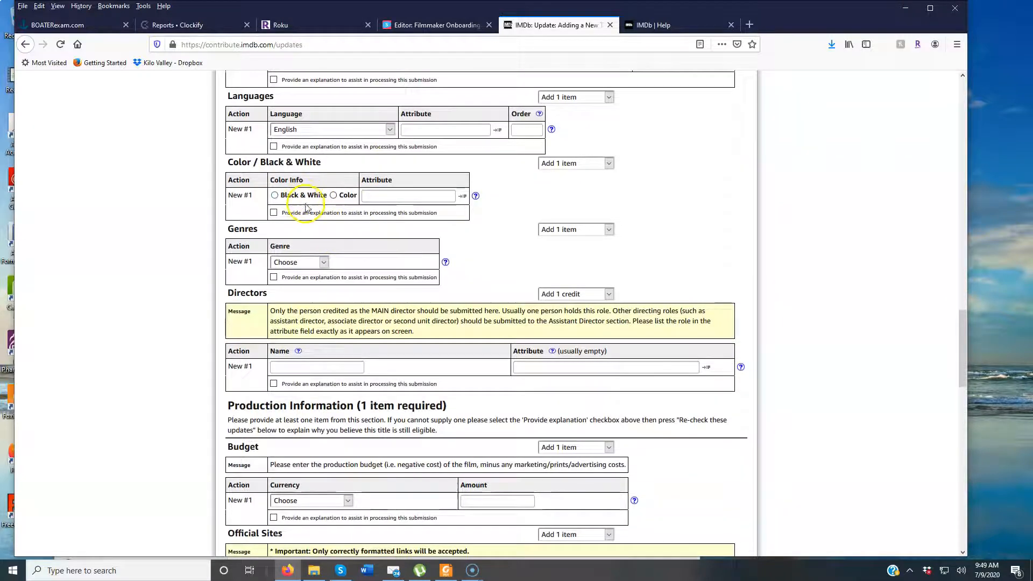
click(323, 262)
click(288, 284)
scroll(354, 219, down, 5)
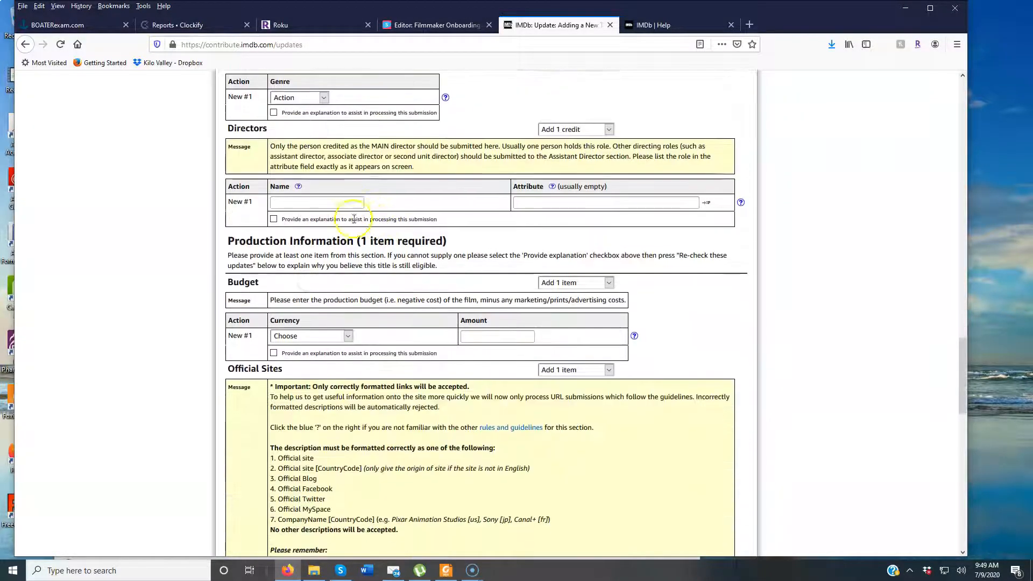
click(297, 201)
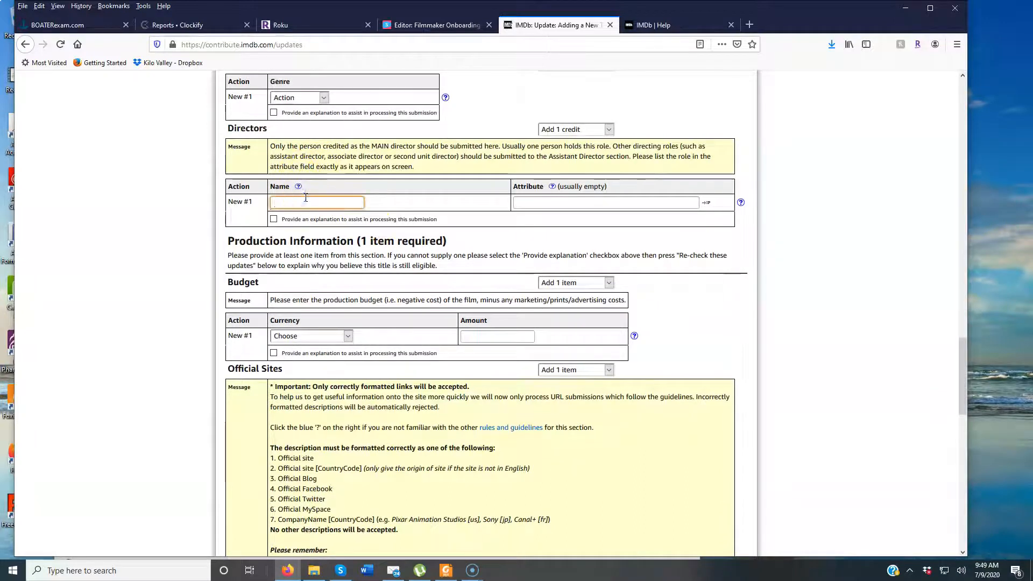
text(Joe Smith)
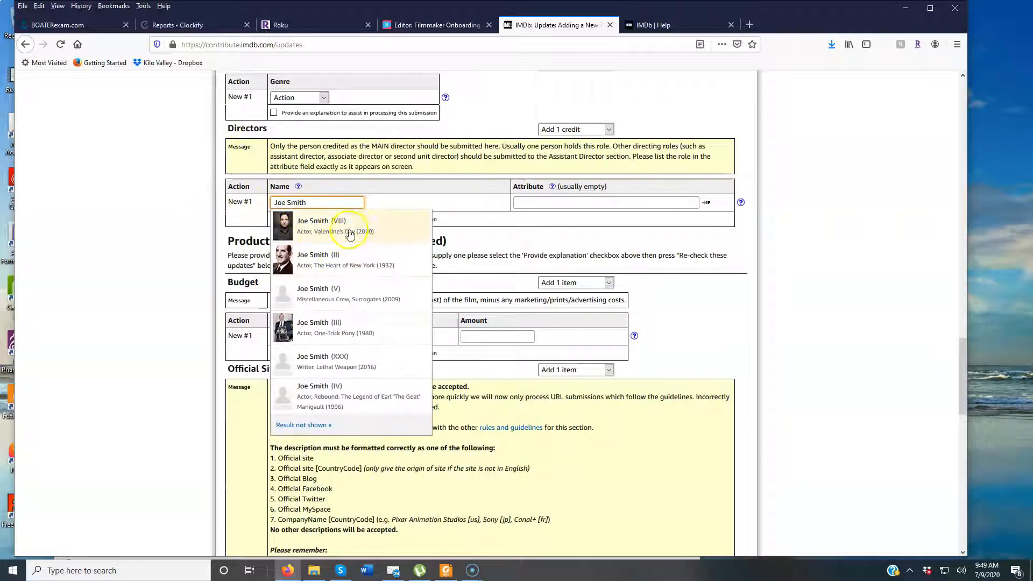
click(415, 202)
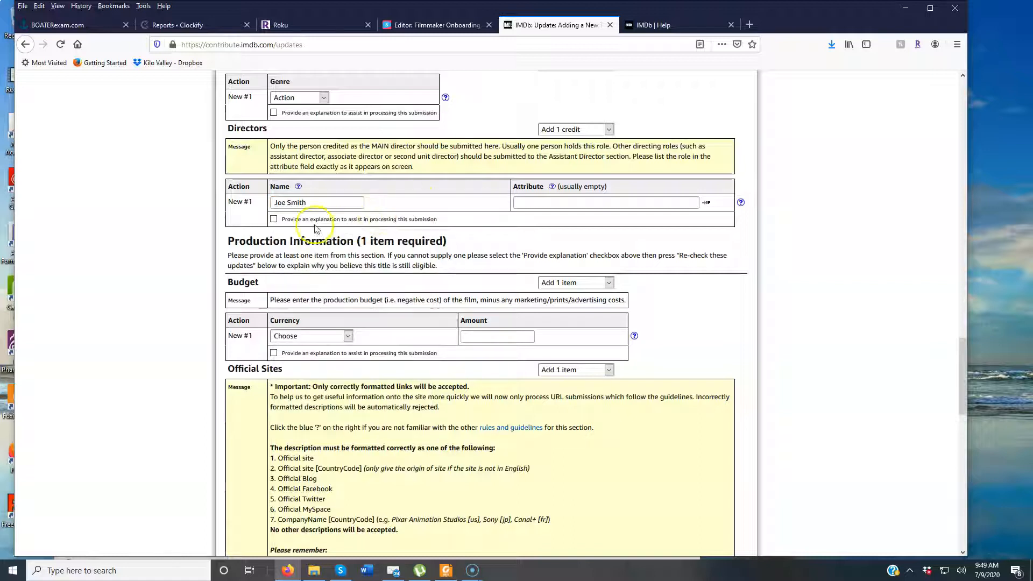
scroll(312, 215, down, 3)
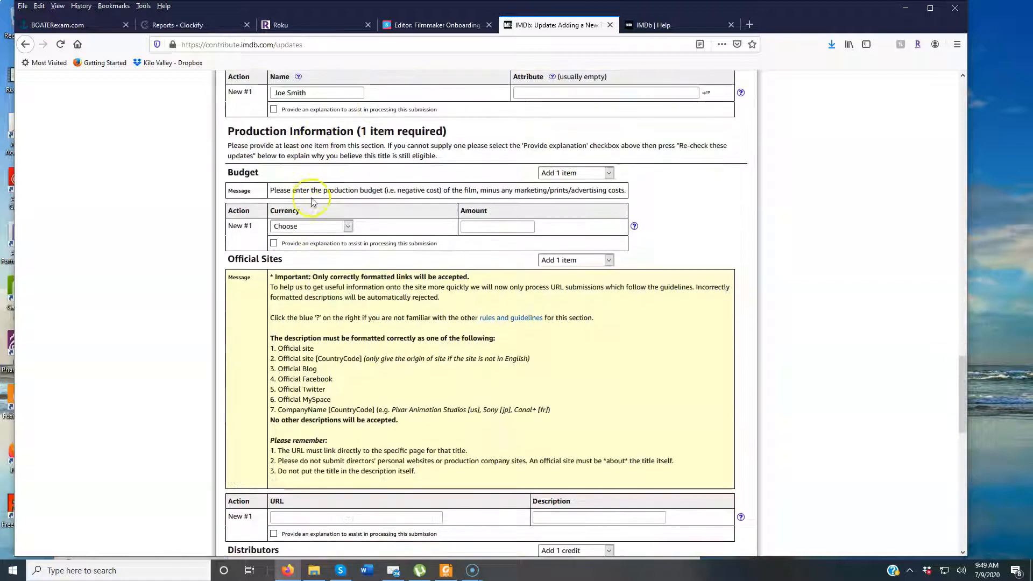
click(349, 227)
click(348, 226)
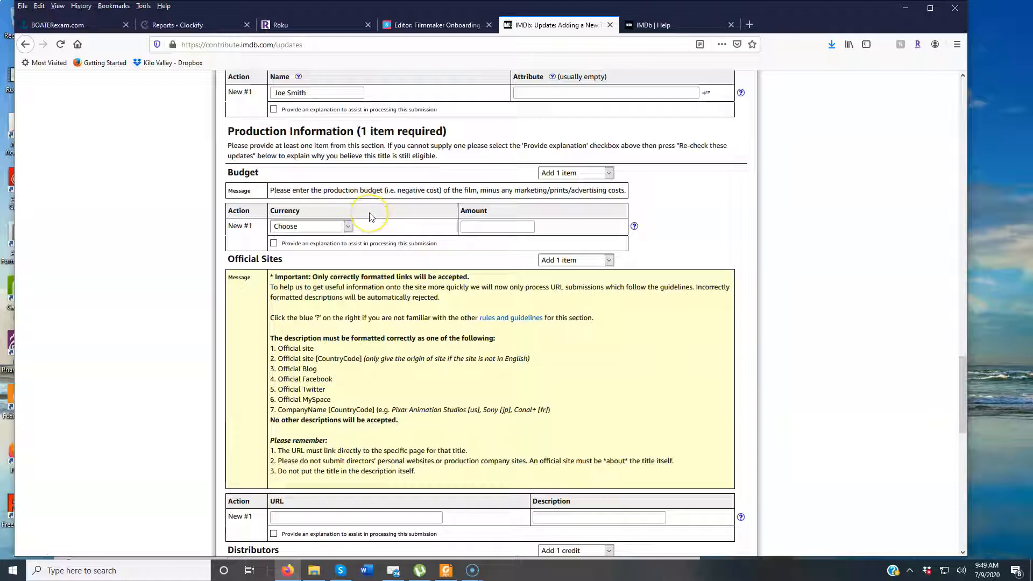
scroll(371, 218, down, 5)
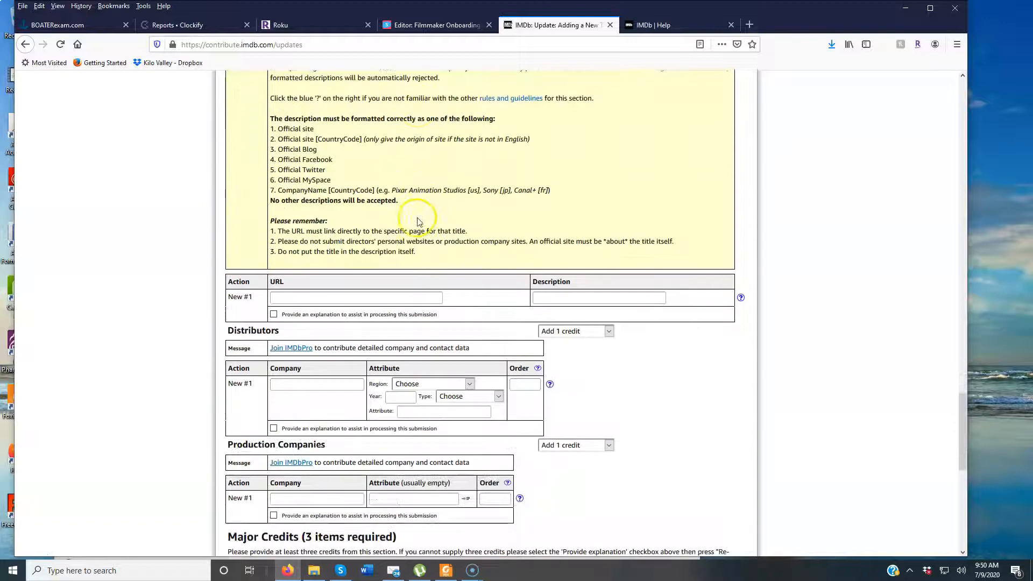
scroll(407, 222, up, 3)
scroll(277, 226, down, 2)
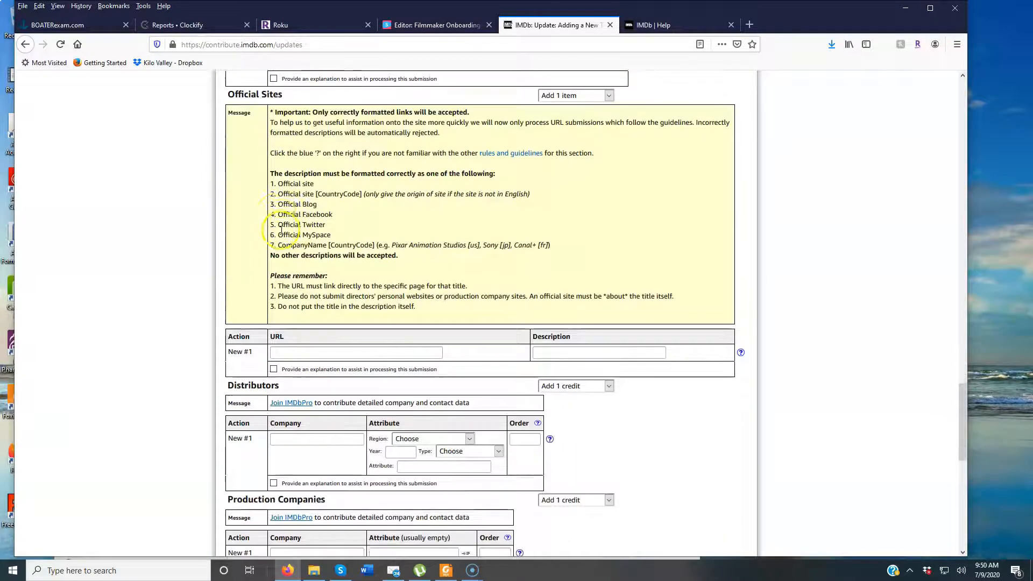
click(316, 354)
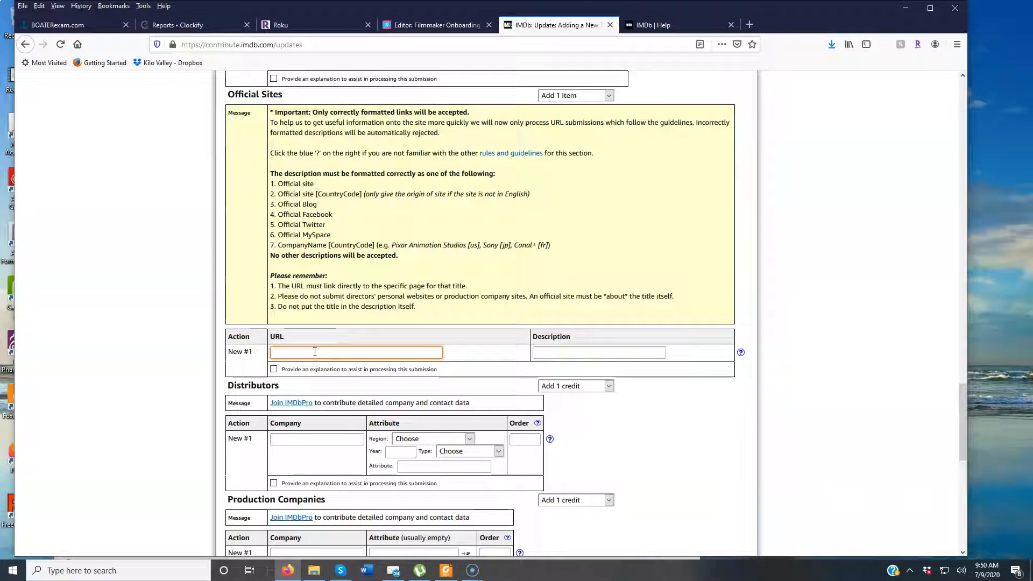
text(www.facebook./title)
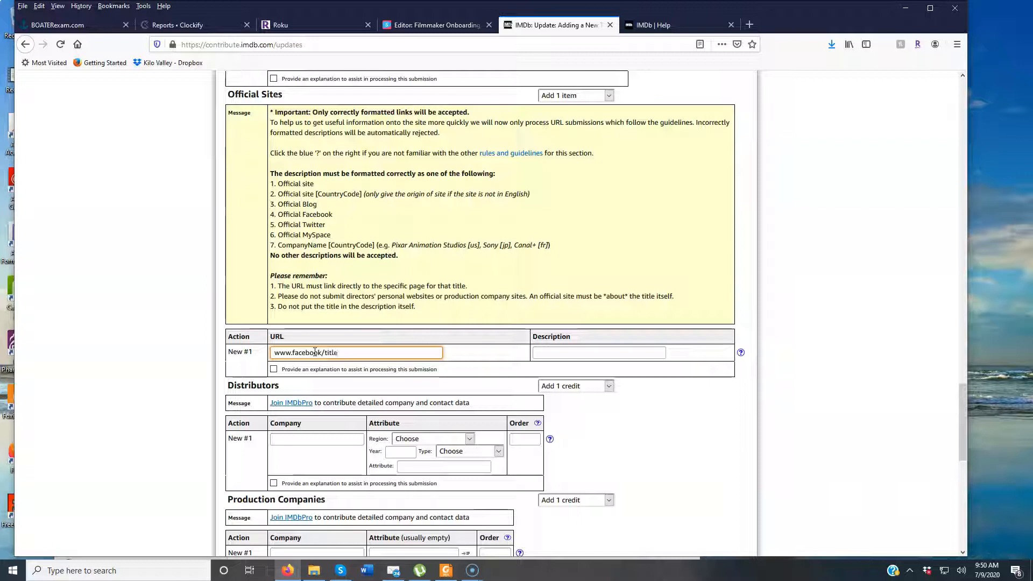
key(Tab)
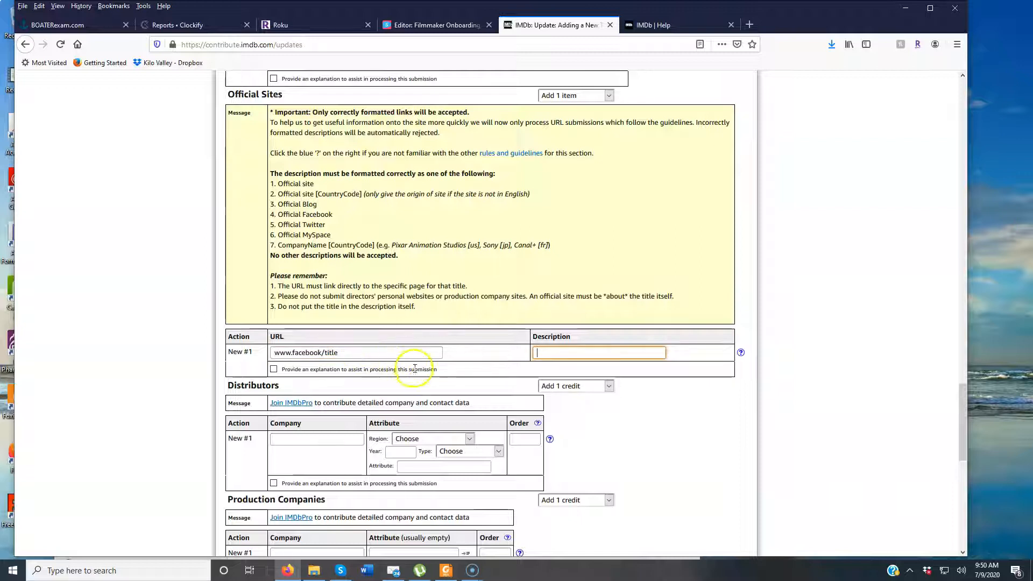
click(364, 353)
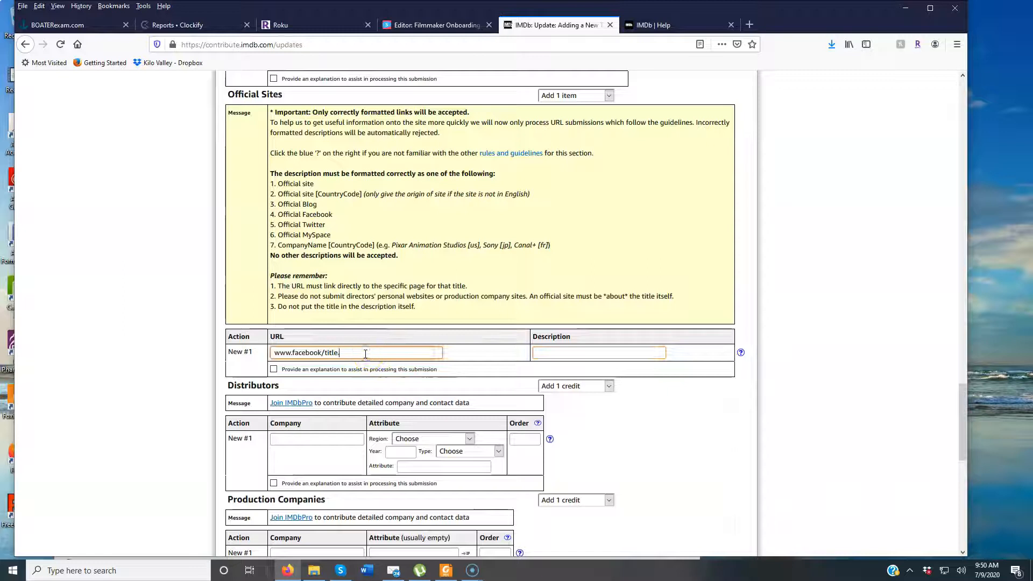
key(Tab)
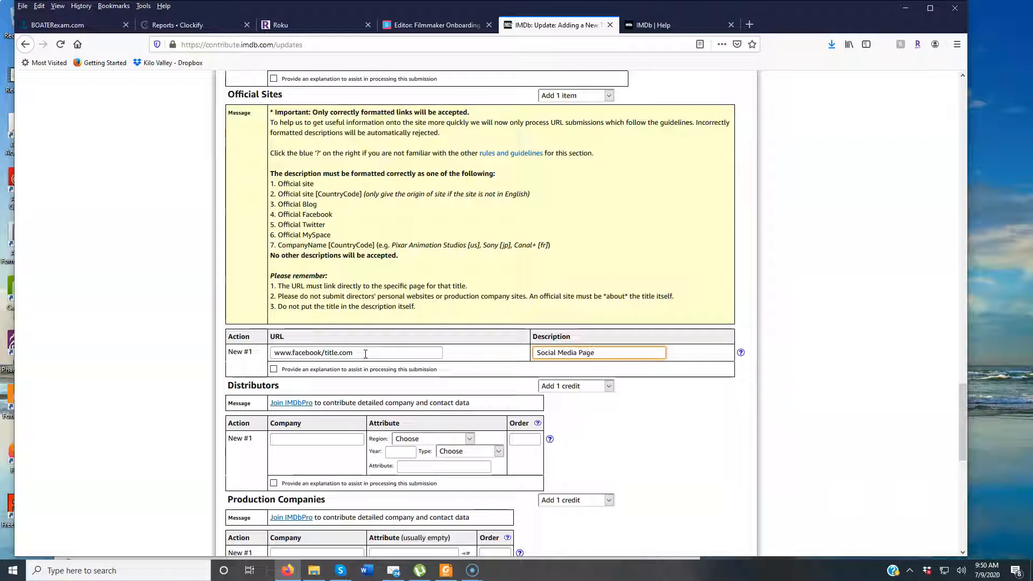
Change the official site's description to Facebook Page
click(554, 353)
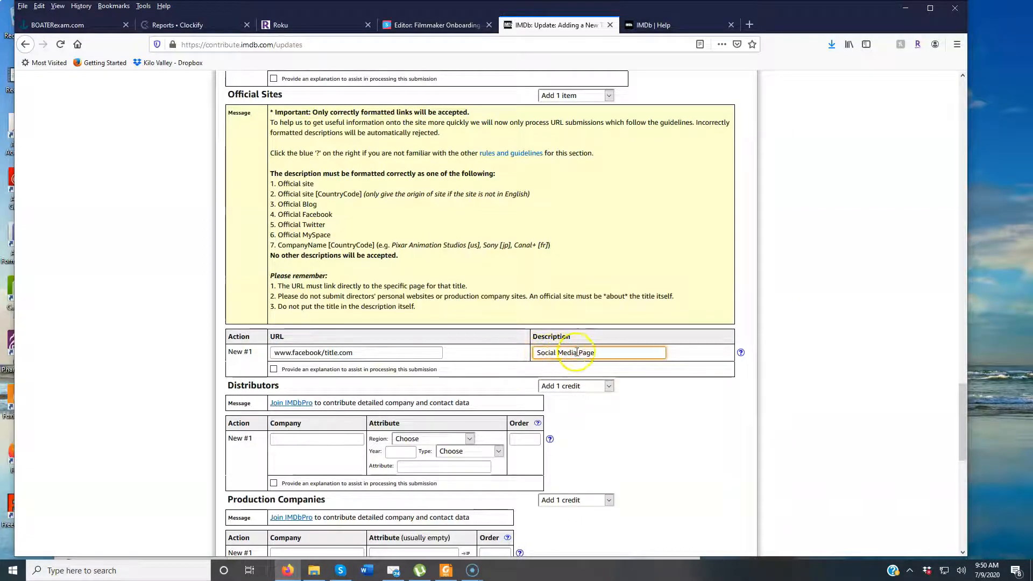
drag(576, 352, 532, 352)
text(Facebook)
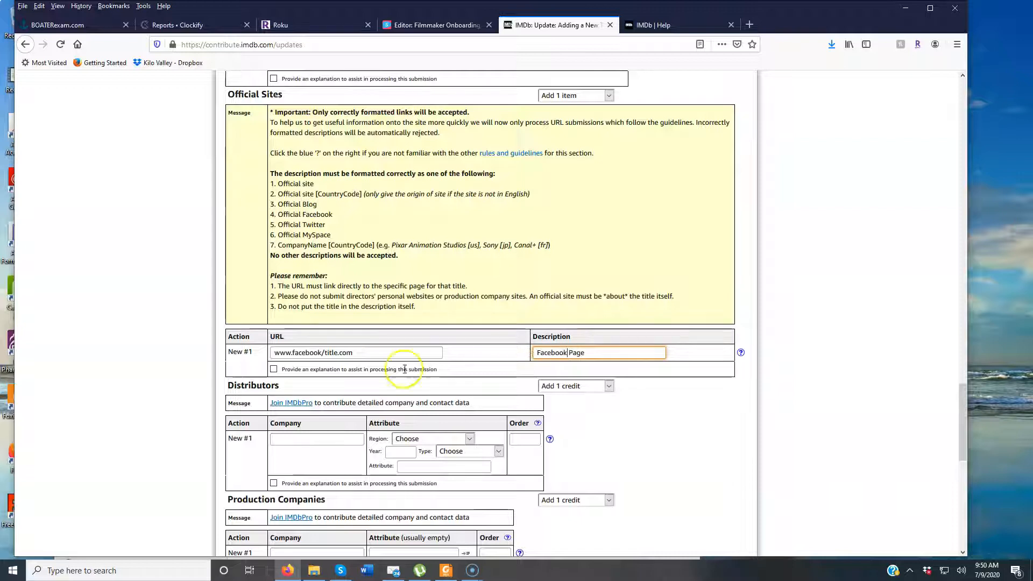
Look over the distributors, production companies, major credits and recommended information sections
scroll(404, 369, down, 3)
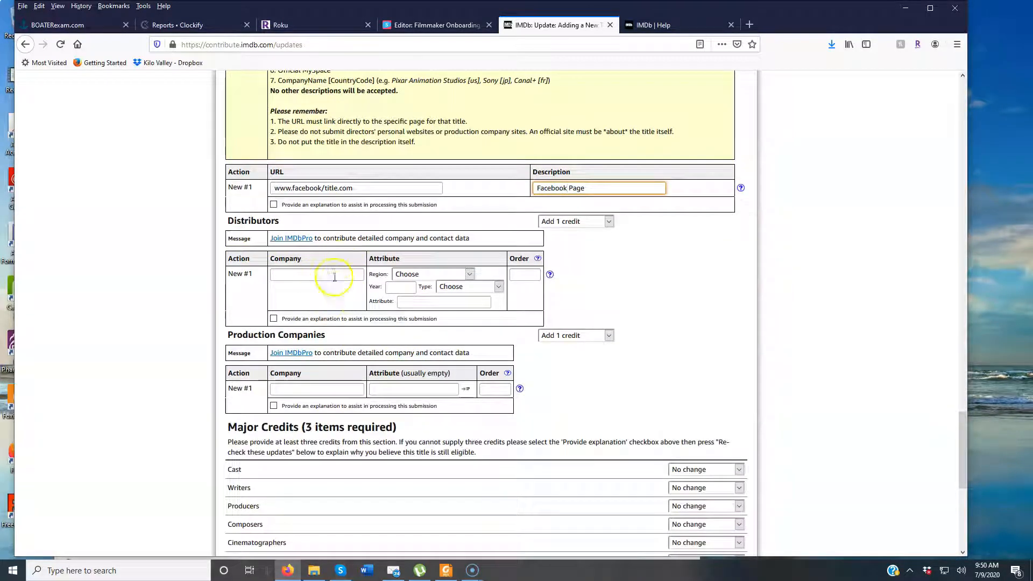
scroll(359, 289, down, 2)
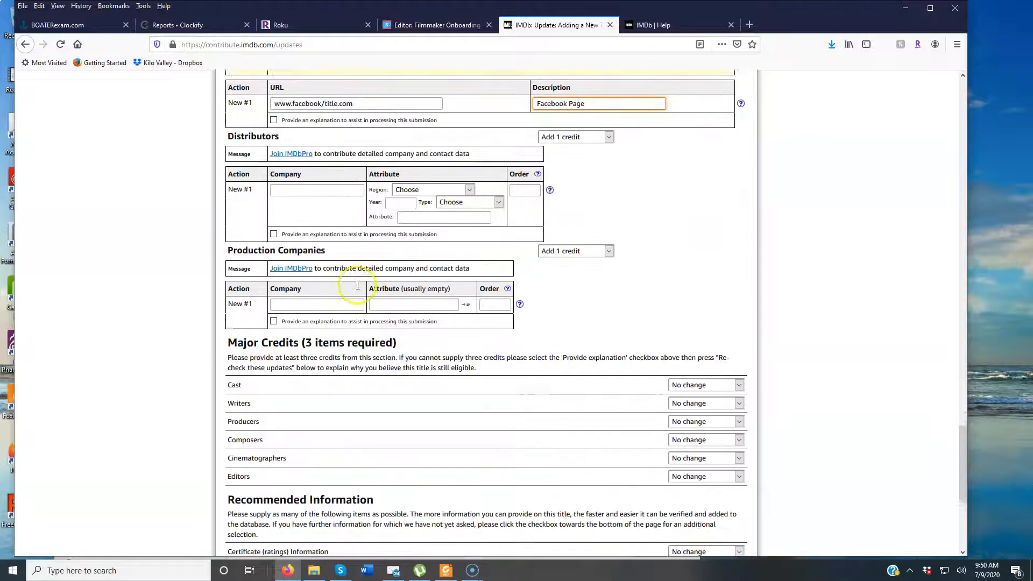
scroll(342, 250, up, 1)
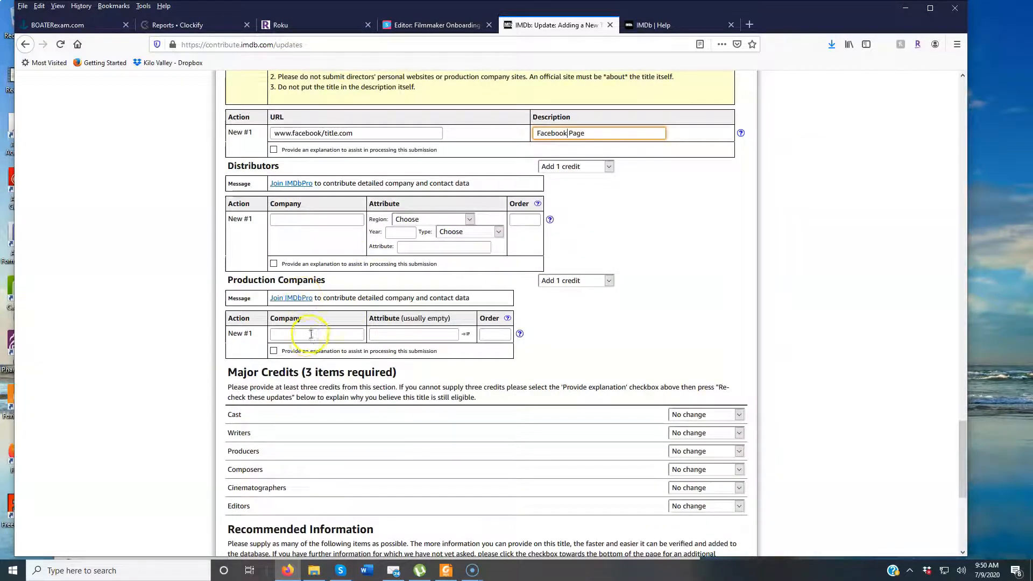
scroll(311, 334, down, 3)
click(326, 169)
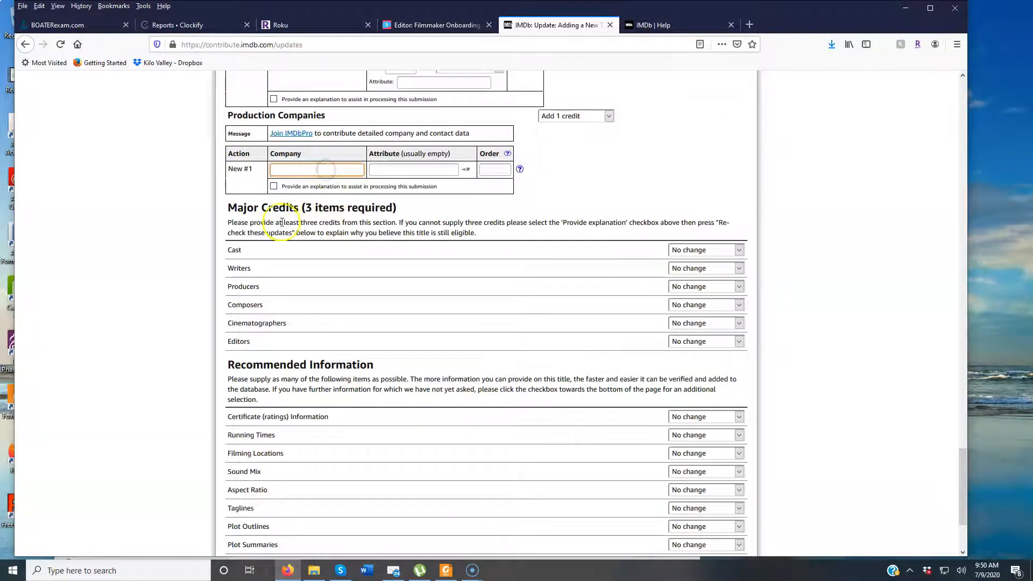
scroll(281, 222, down, 3)
scroll(306, 157, up, 2)
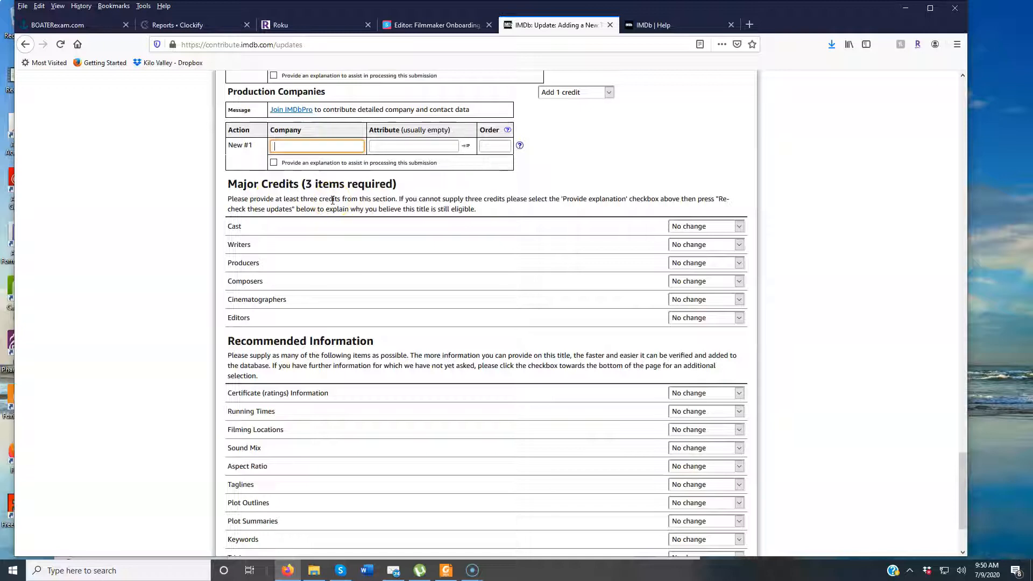
Under Major Credits, request four cast credits, one writer credit and one producer credit
click(741, 227)
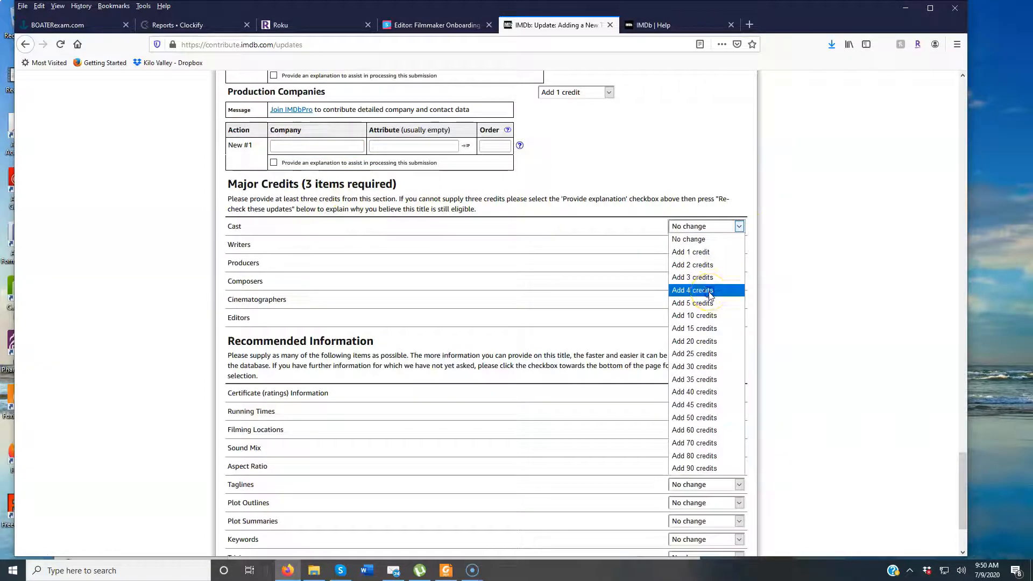
click(709, 293)
click(740, 244)
click(713, 269)
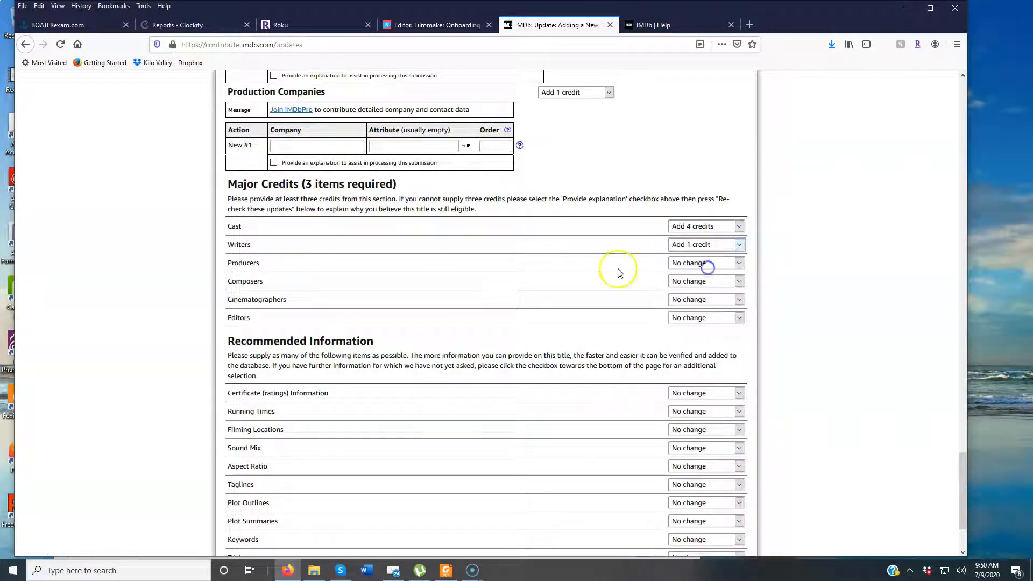
click(740, 263)
click(717, 288)
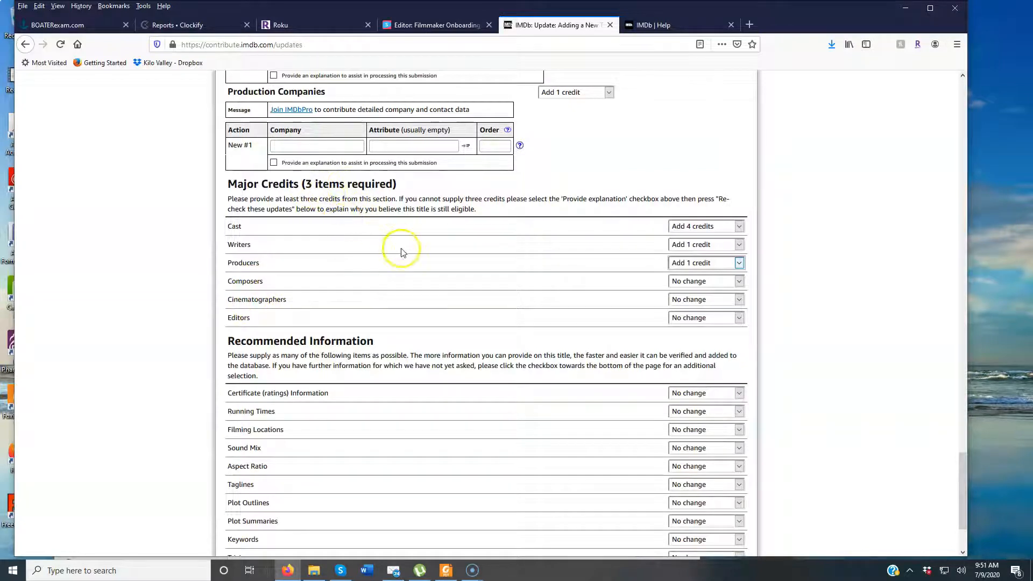
Under Recommended Information, request one item each for running times, filming locations, taglines, plot outlines and plot summaries
scroll(401, 253, down, 2)
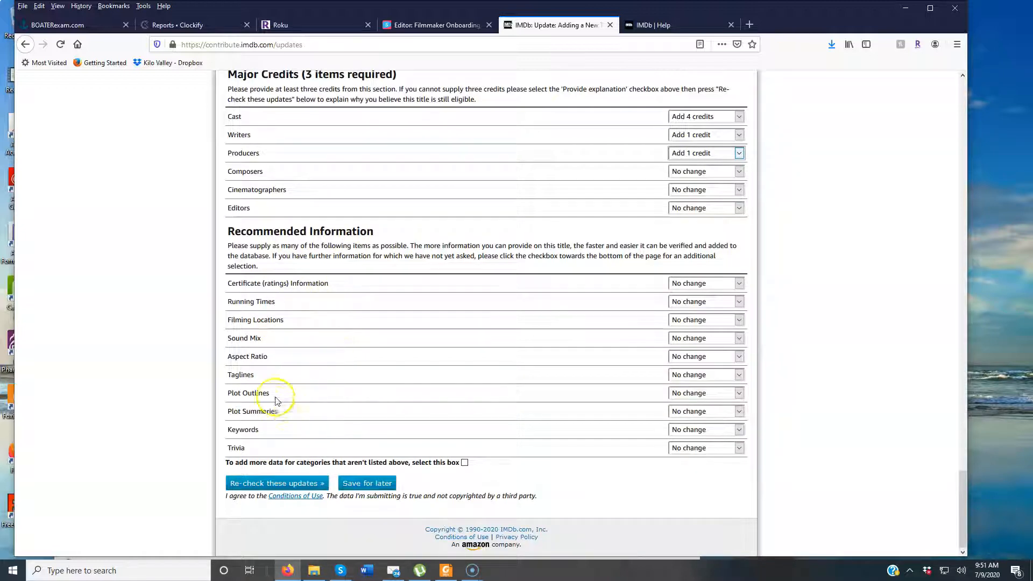
click(739, 302)
click(709, 327)
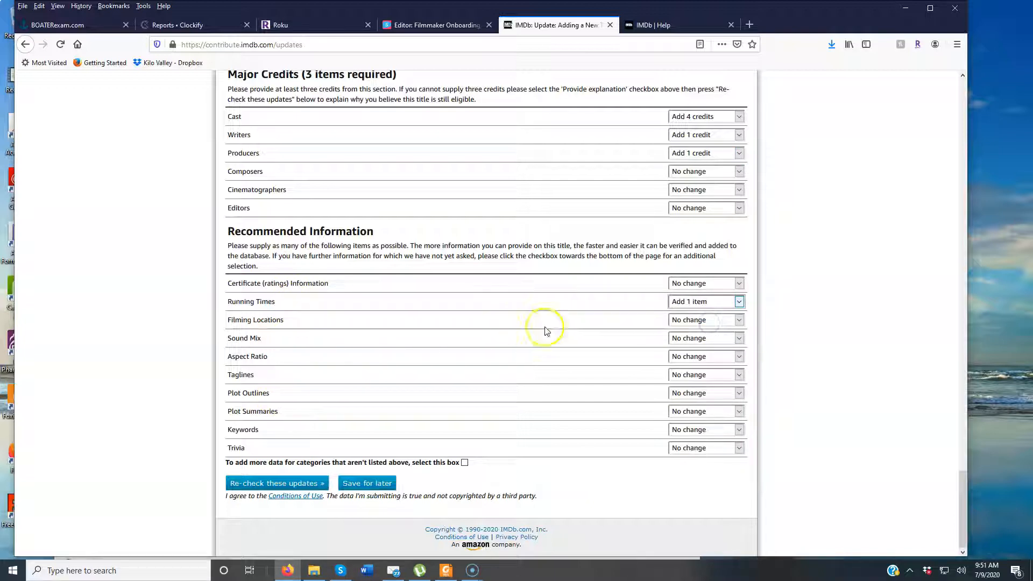
click(739, 319)
click(719, 346)
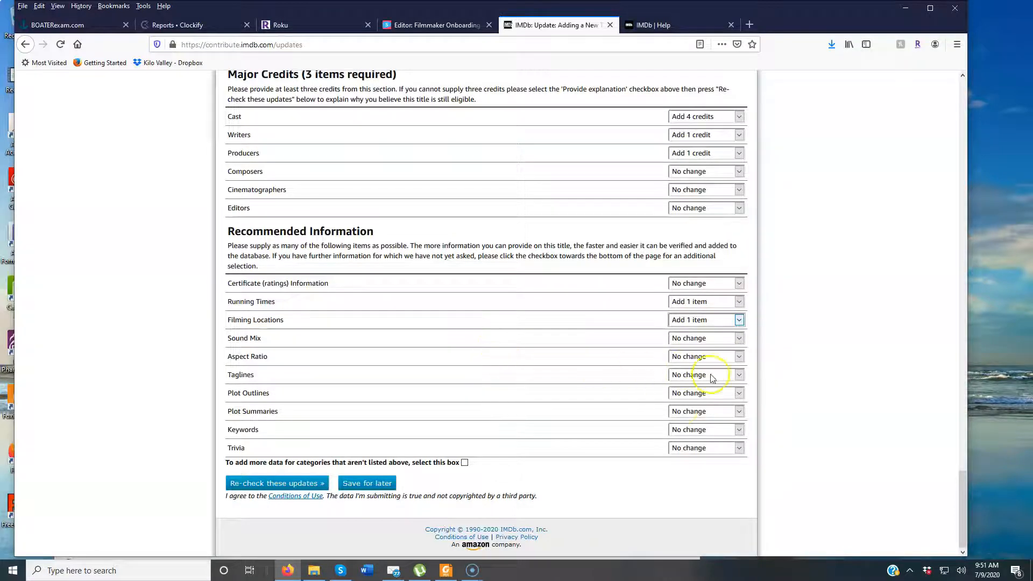
click(738, 375)
click(719, 401)
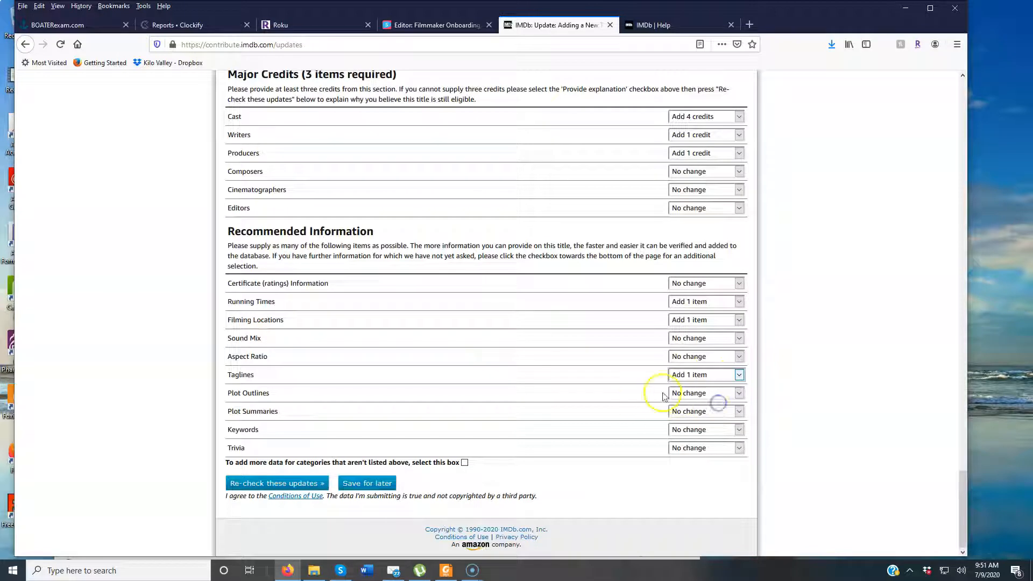
click(738, 393)
click(723, 419)
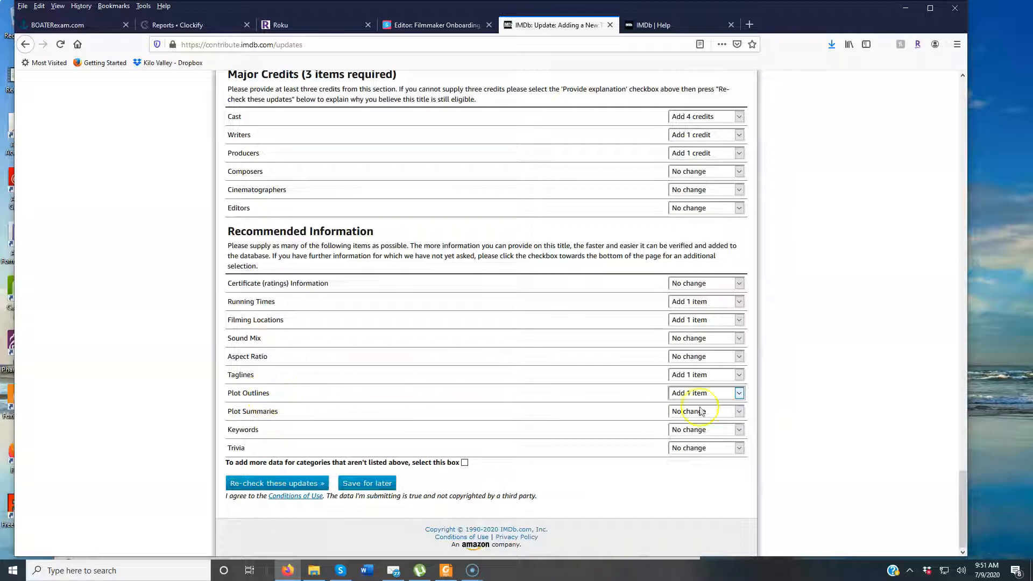
click(739, 411)
click(722, 437)
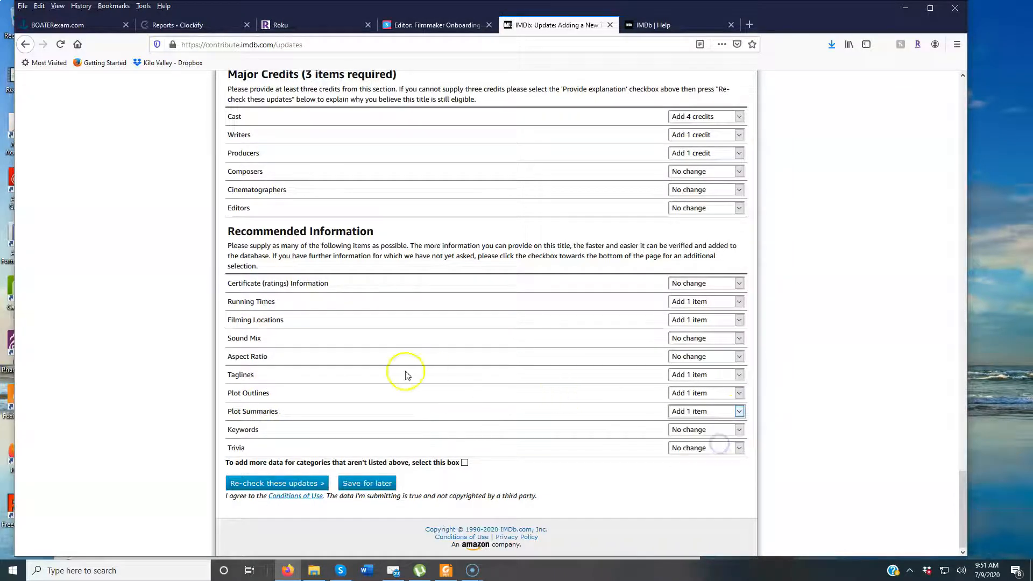
Re-check the updates and review the refreshed form from the title warnings through the miscellaneous link and release date
click(277, 484)
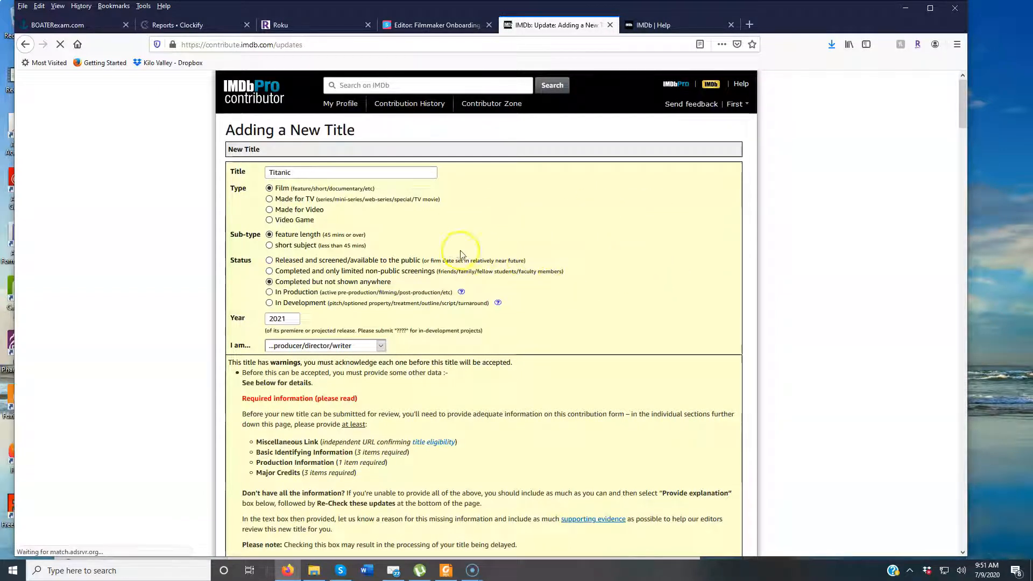
scroll(430, 253, down, 2)
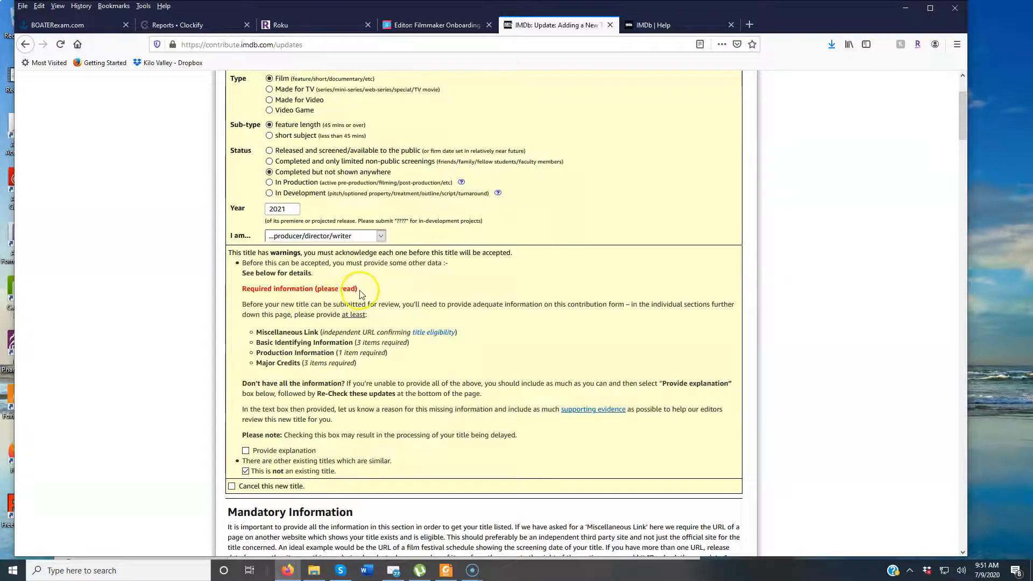
scroll(361, 294, down, 9)
scroll(361, 293, down, 5)
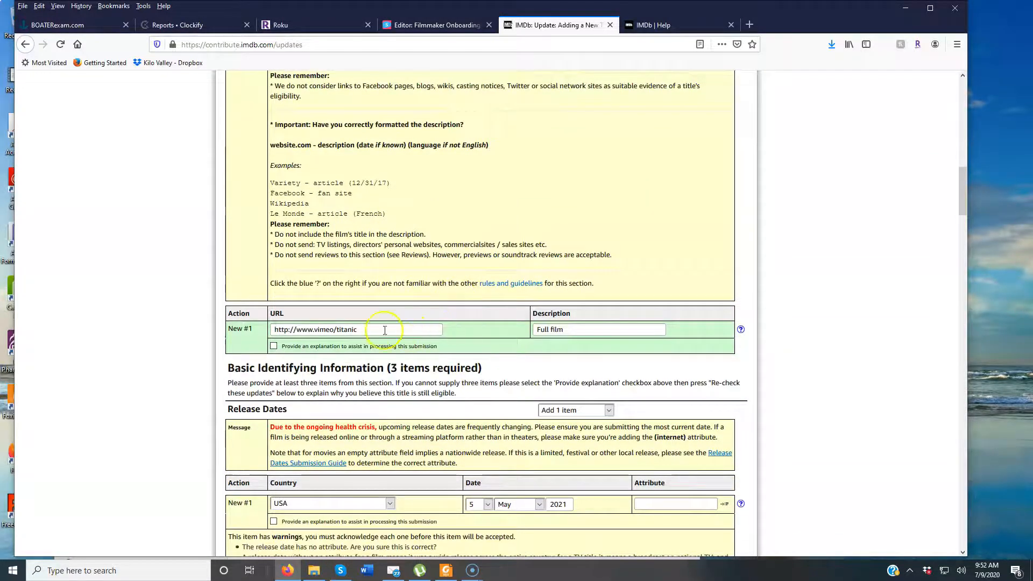
Set the attribute of the USA release date, 5 May 2021, to TV premiere from the list of existing values
scroll(458, 307, up, 5)
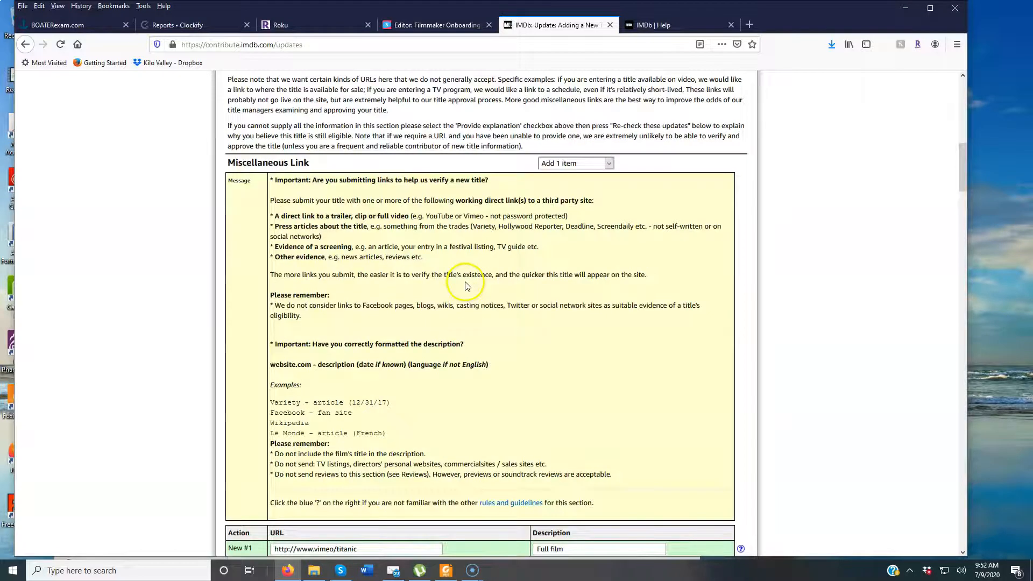
scroll(466, 285, down, 7)
scroll(468, 288, down, 1)
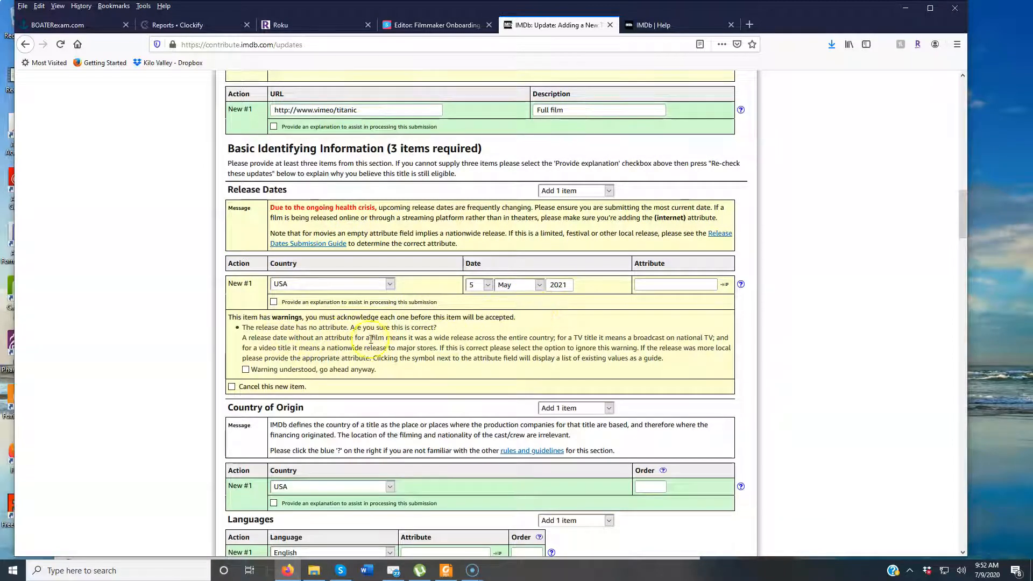
click(725, 285)
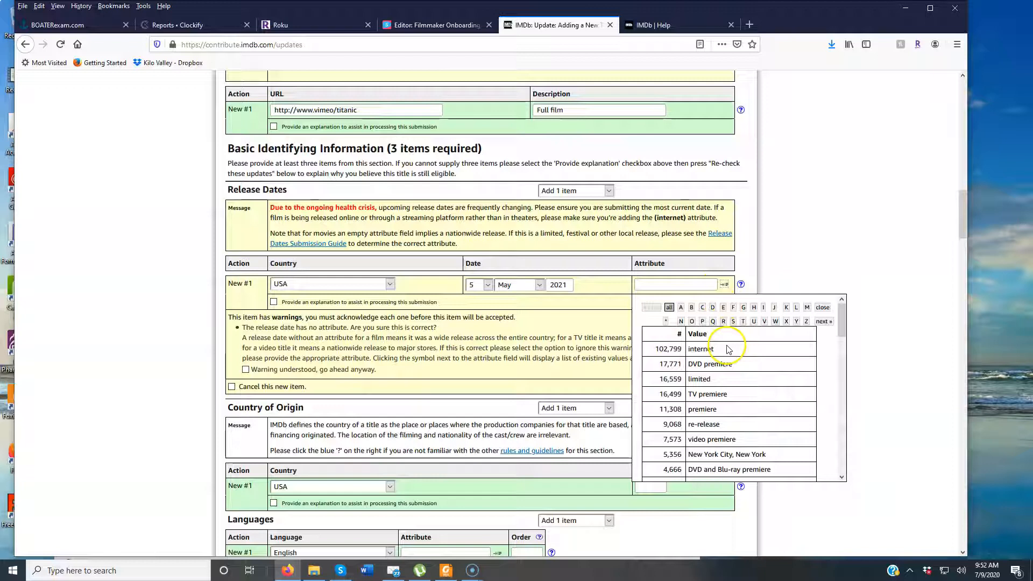
click(717, 395)
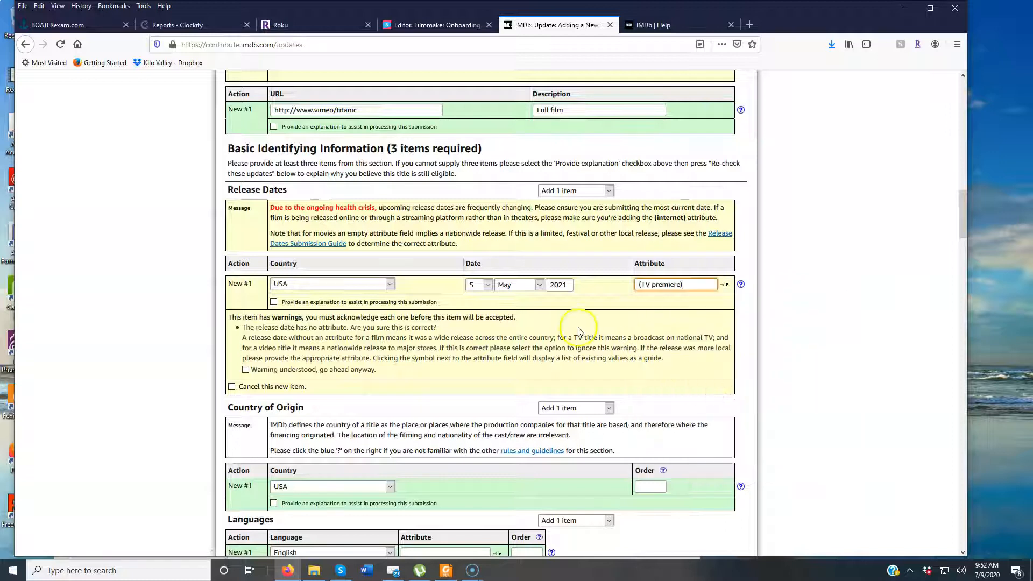
Resolve the director credit's name warning by marking the director as a different person not currently listed
scroll(402, 335, down, 4)
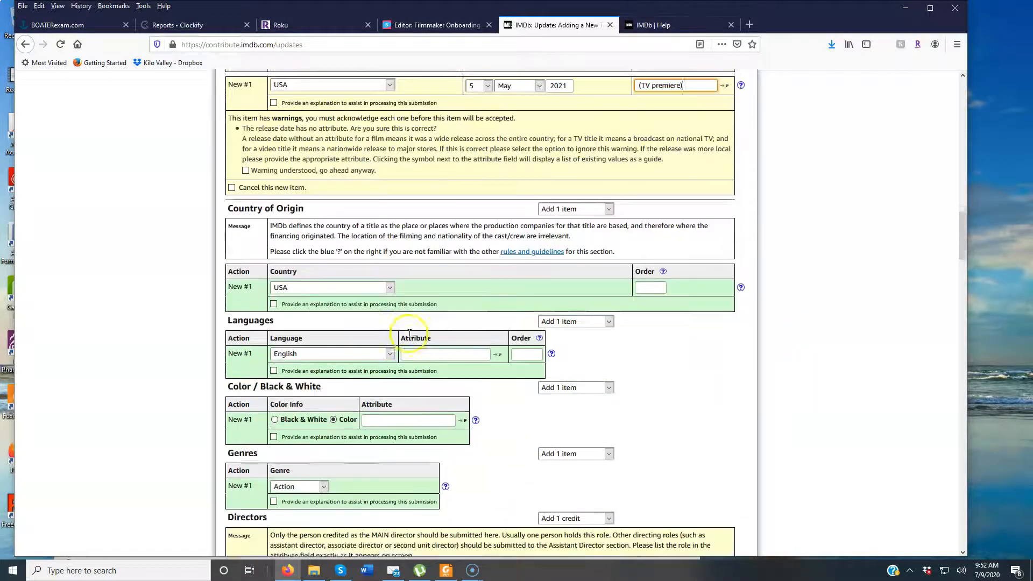
scroll(406, 334, down, 5)
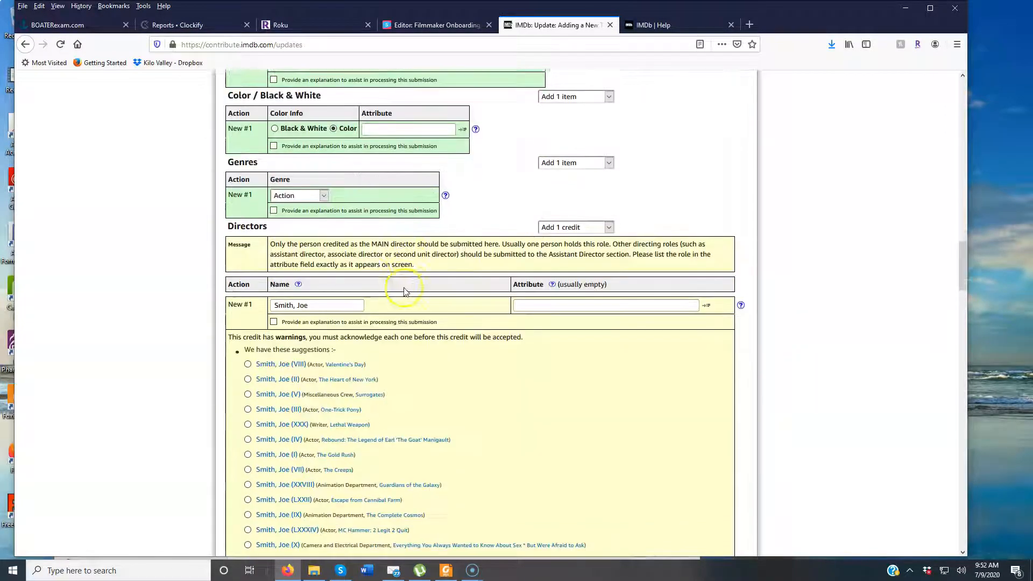
scroll(338, 317, down, 3)
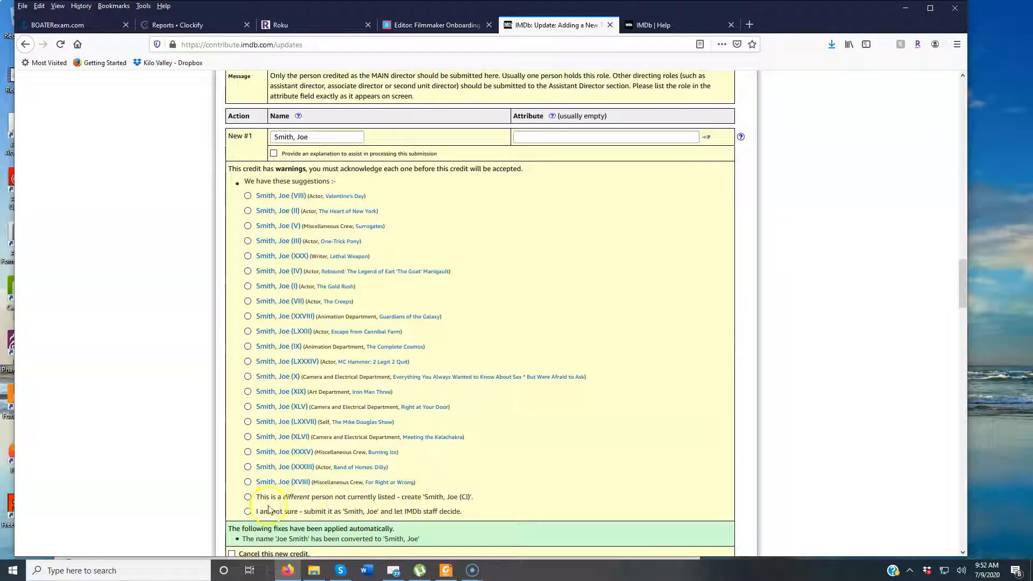
click(247, 496)
Fill in the first cast credit with the actor's full name and the character Jimmy
scroll(501, 369, down, 2)
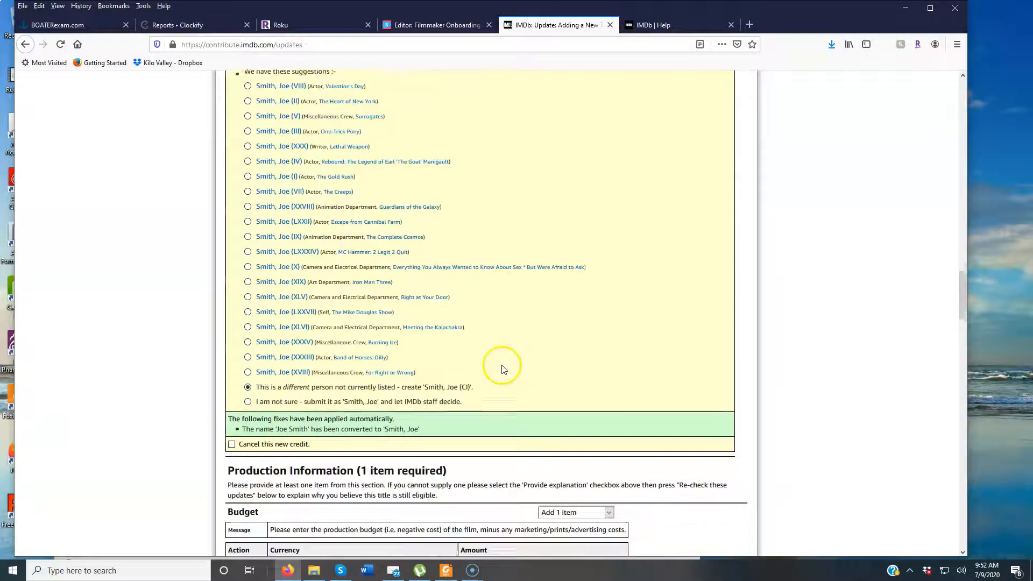
scroll(501, 369, down, 7)
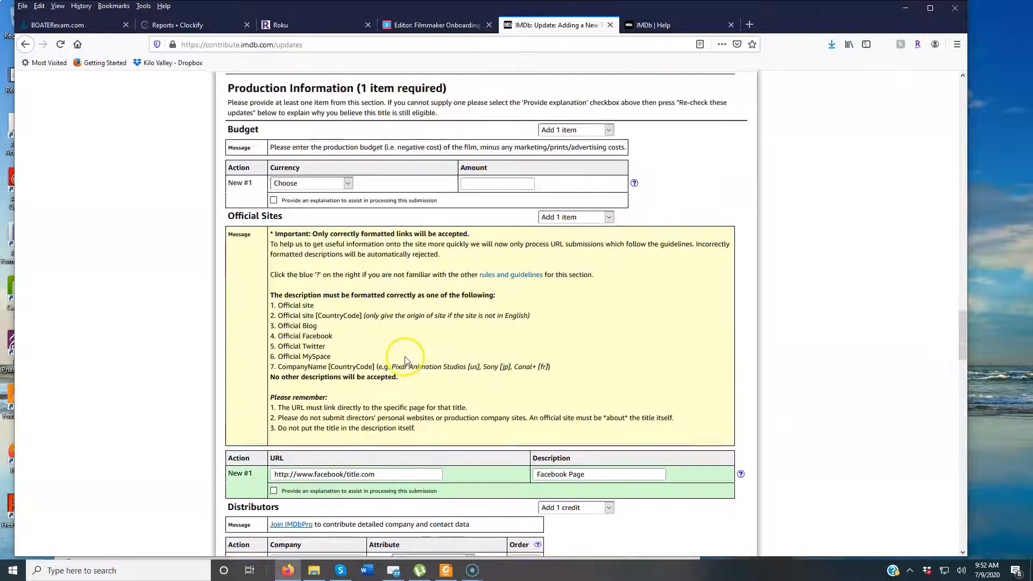
scroll(409, 349, down, 3)
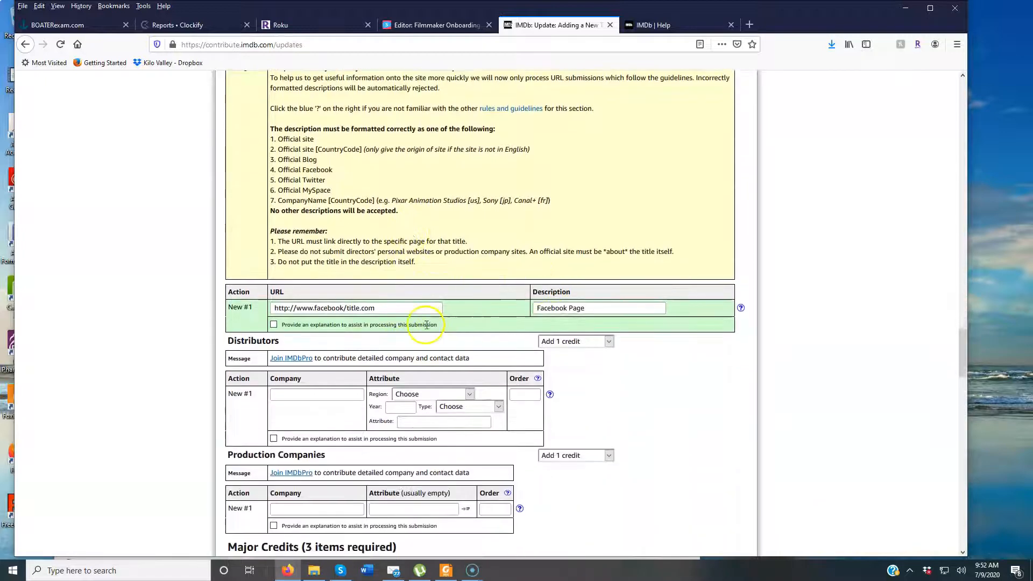
scroll(426, 325, down, 6)
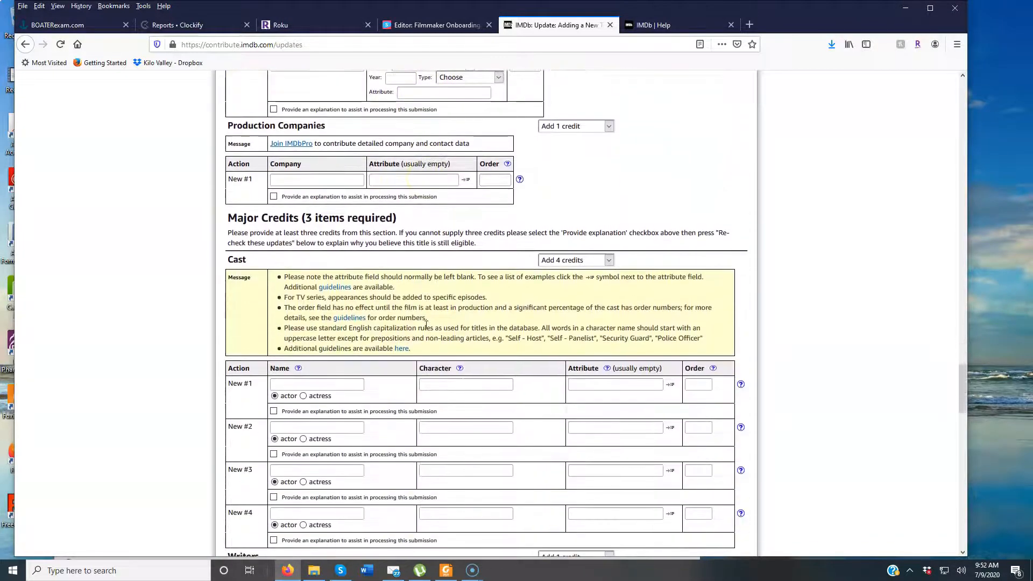
scroll(426, 324, down, 2)
click(312, 274)
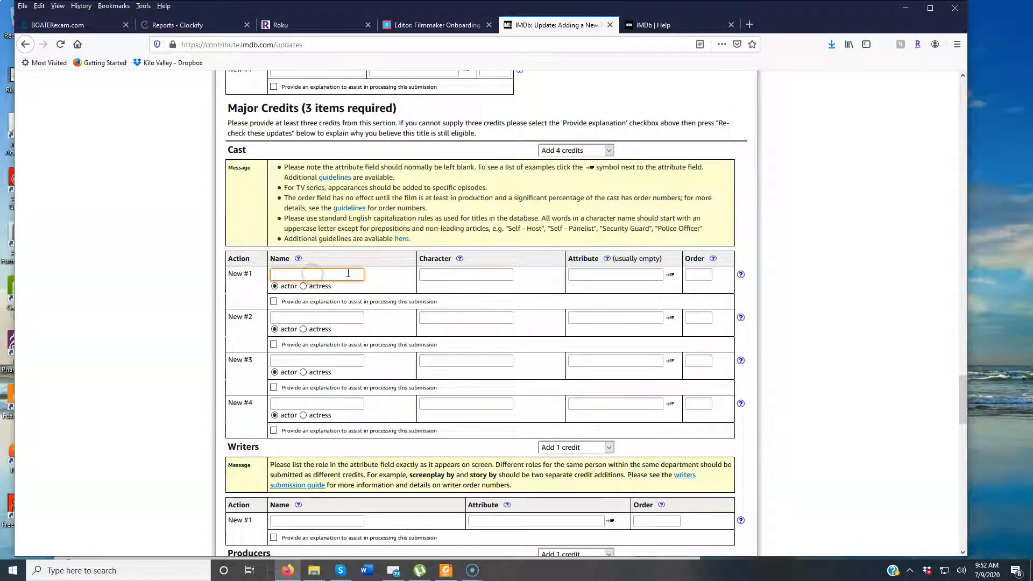
text(Joe Schmo)
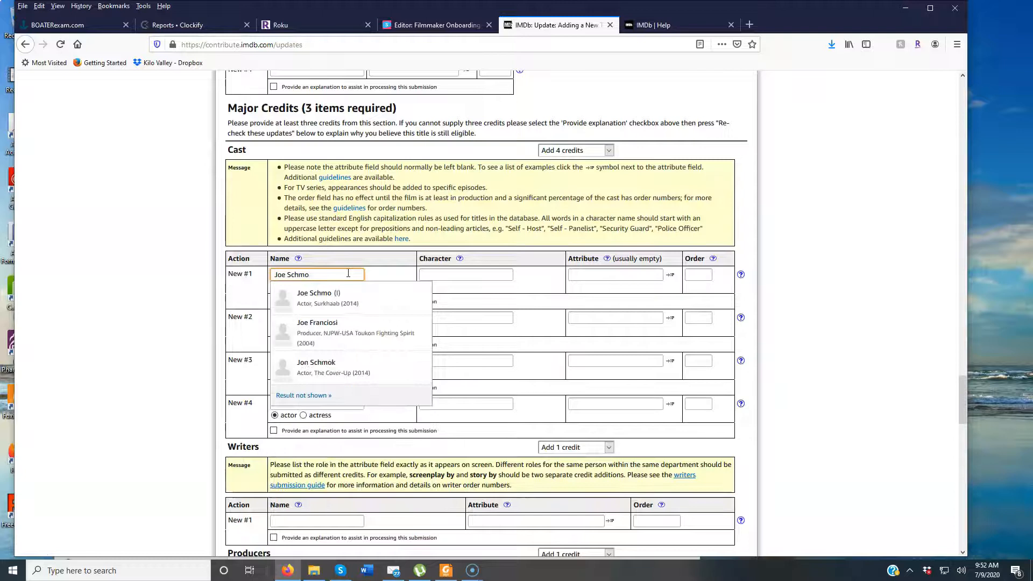
key(Tab)
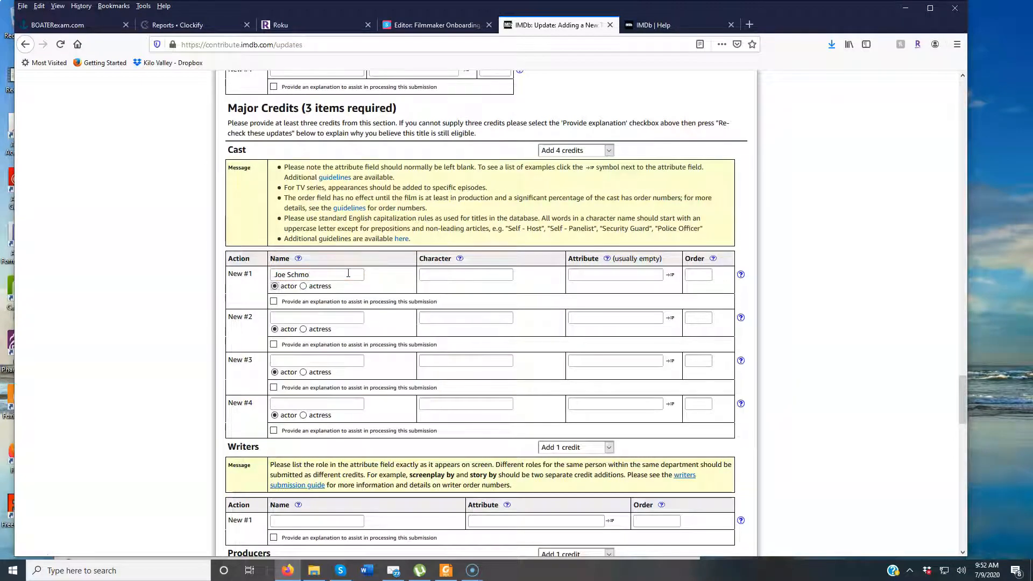
click(434, 272)
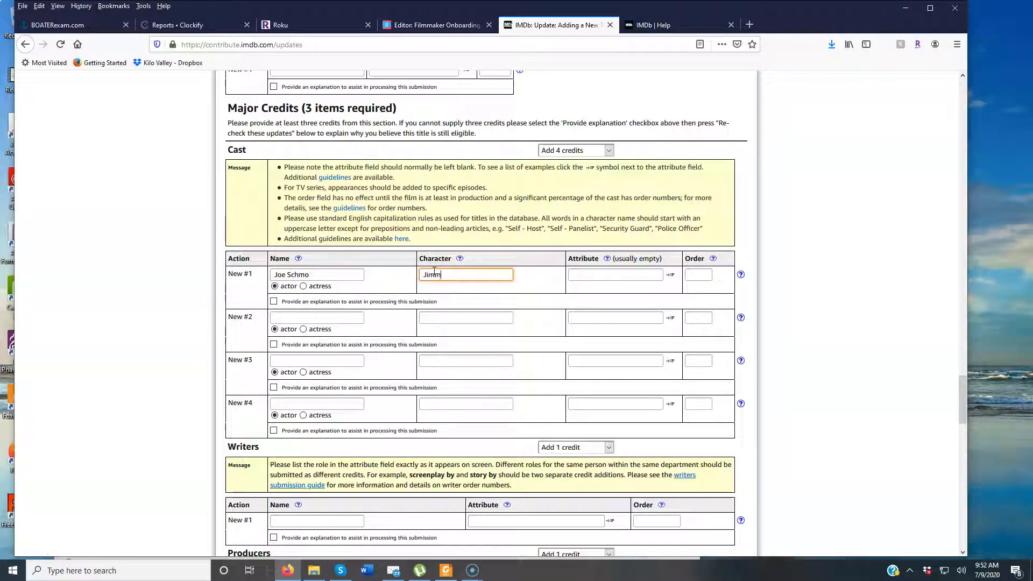
Fill in the second cast credit with the performer's full name and the character Jacky
click(333, 319)
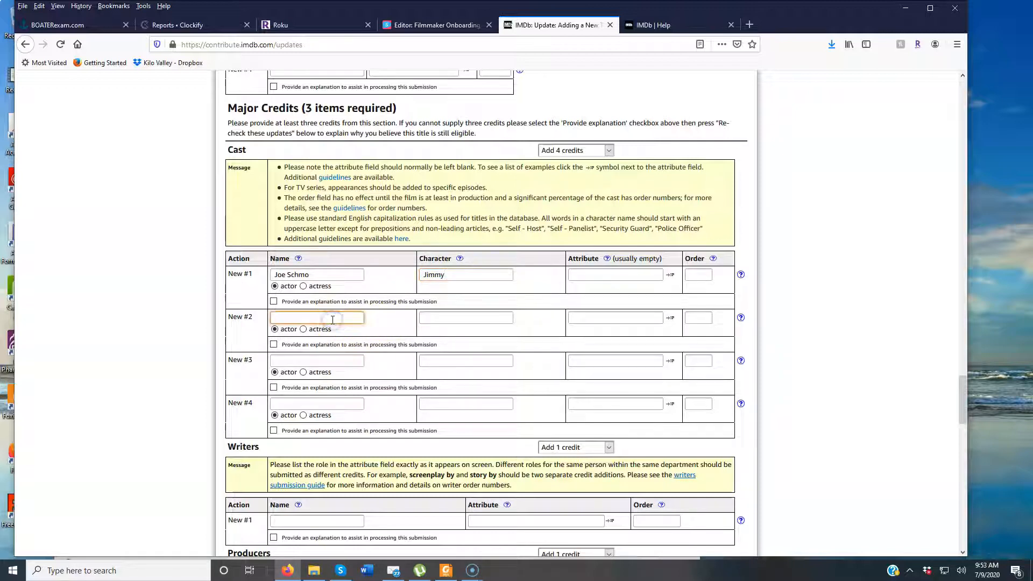
text(Jill Smith)
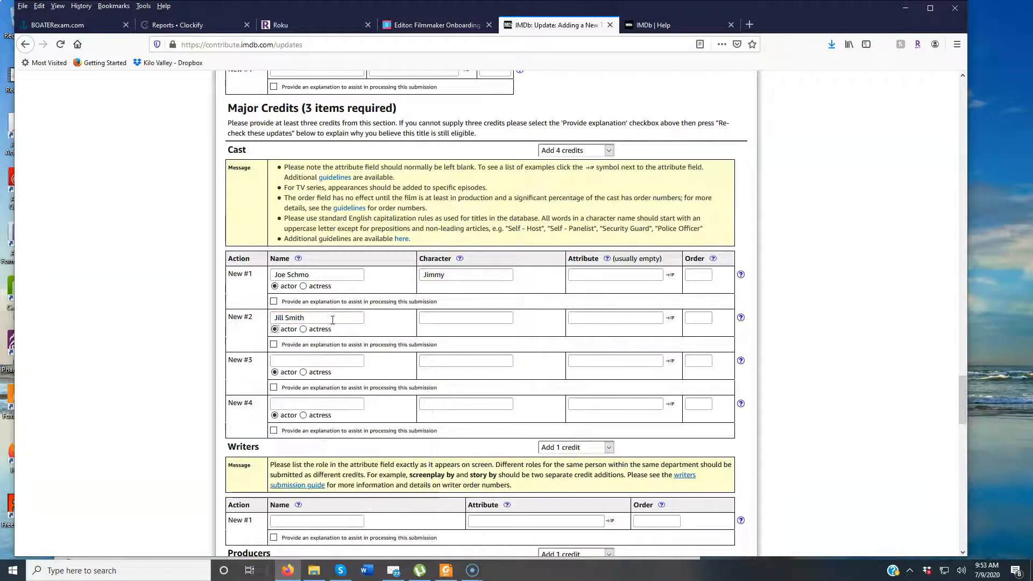
click(435, 324)
click(437, 322)
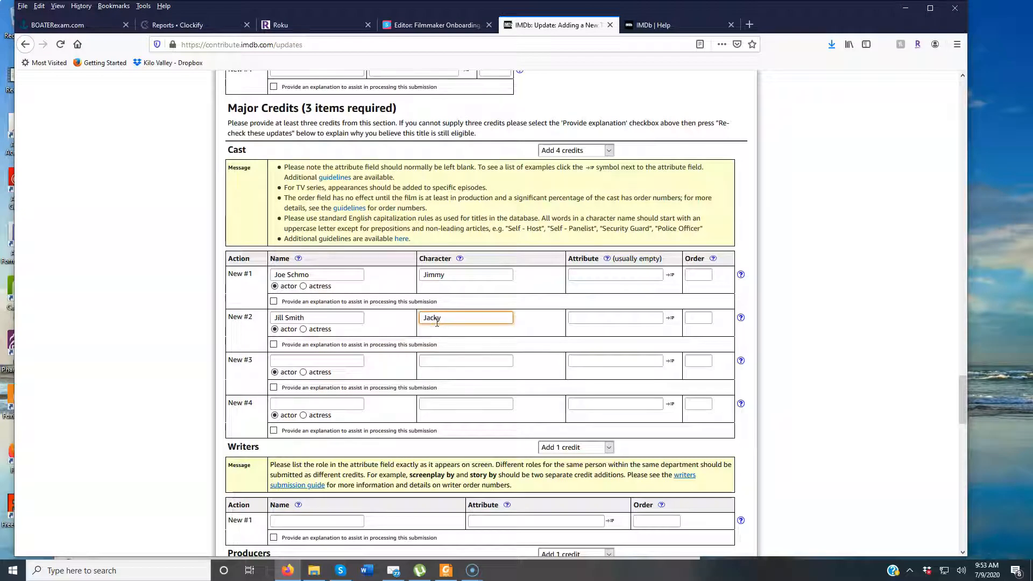
Fill in the third cast credit as Kevin Bacon playing Flo and the fourth as Billy Bob Thorton playing Bobby
click(342, 362)
text(Kevin Bacon)
click(434, 361)
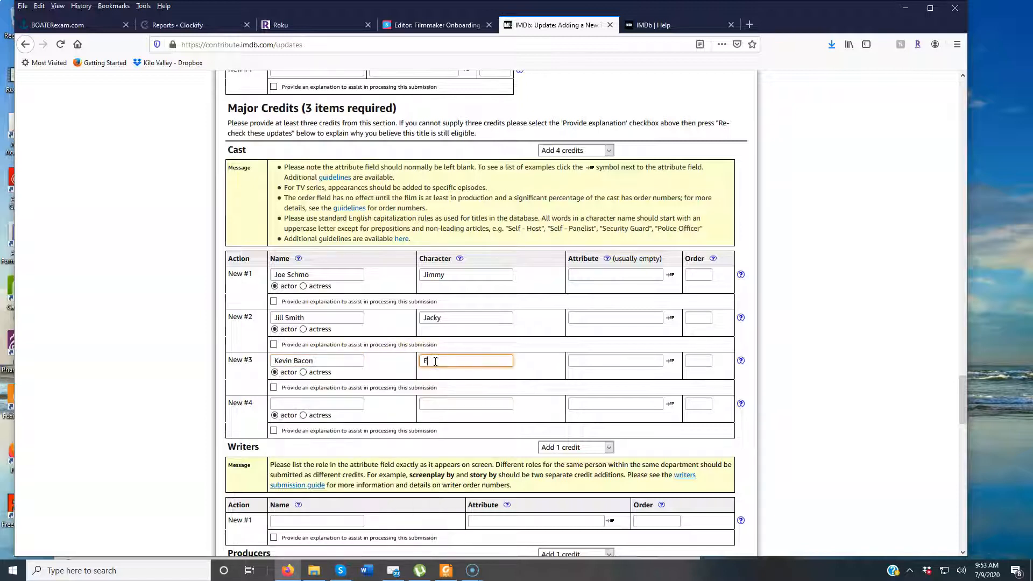
click(332, 407)
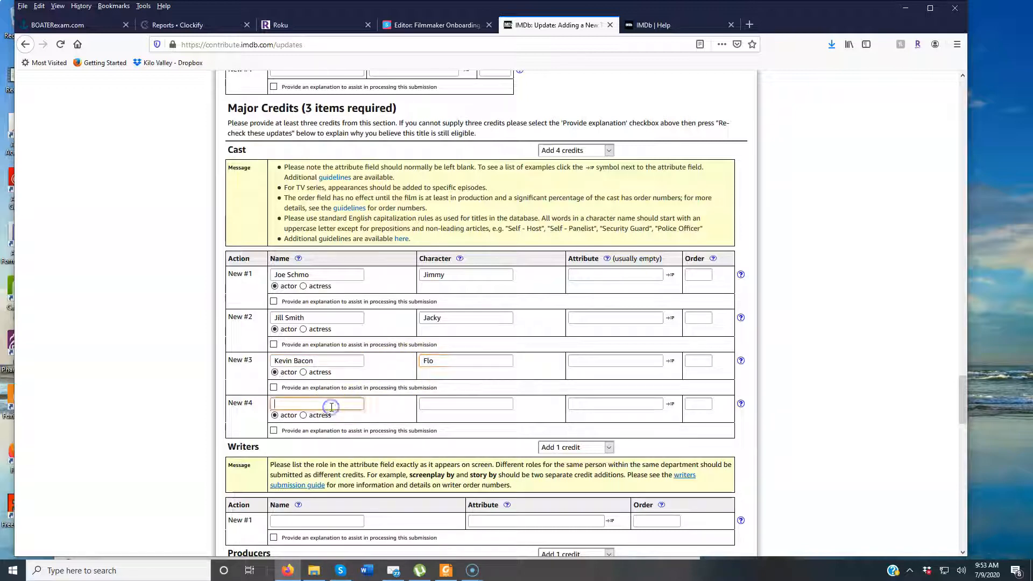
text(Billy )
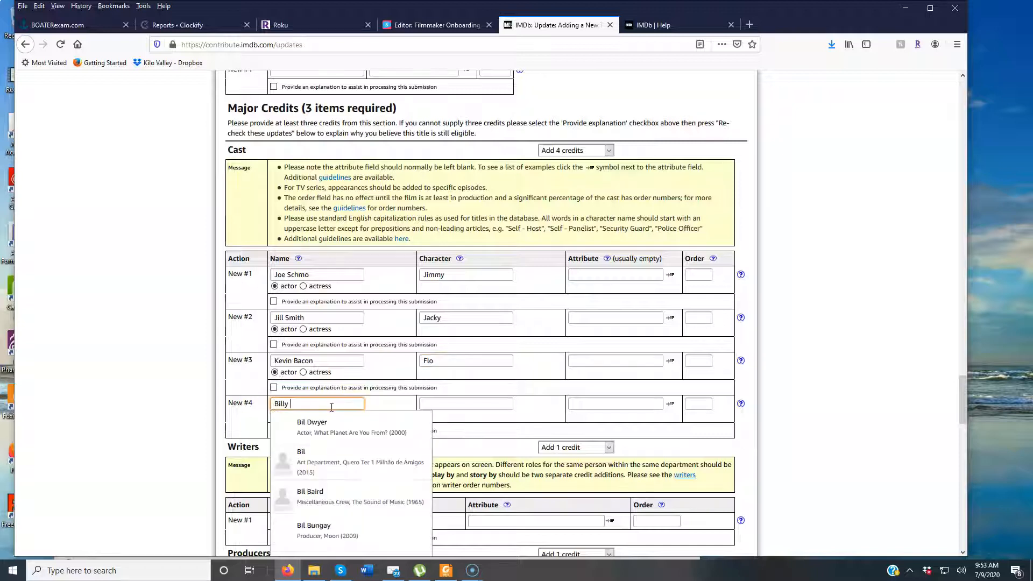
text(Bob Thorton)
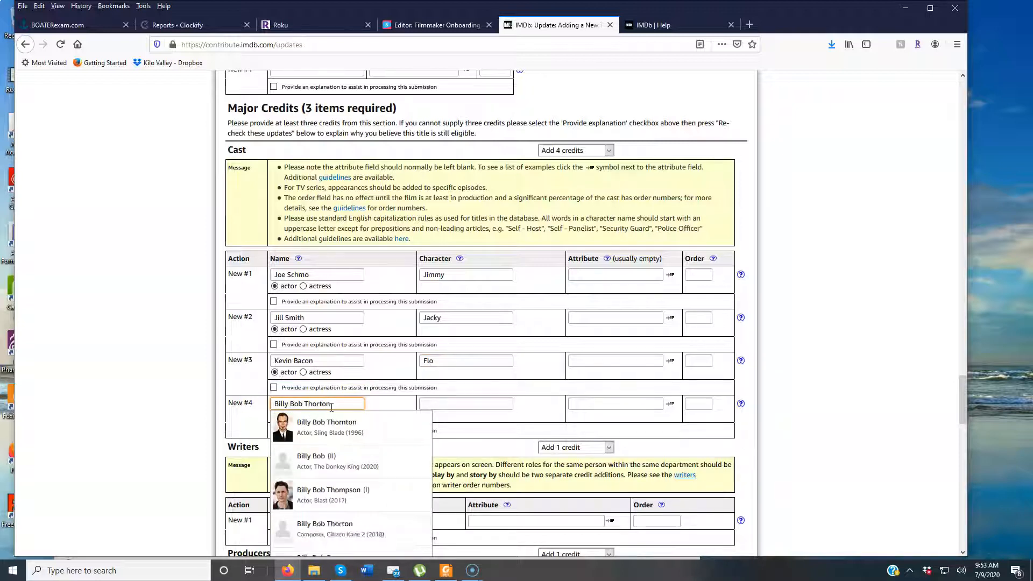
click(431, 407)
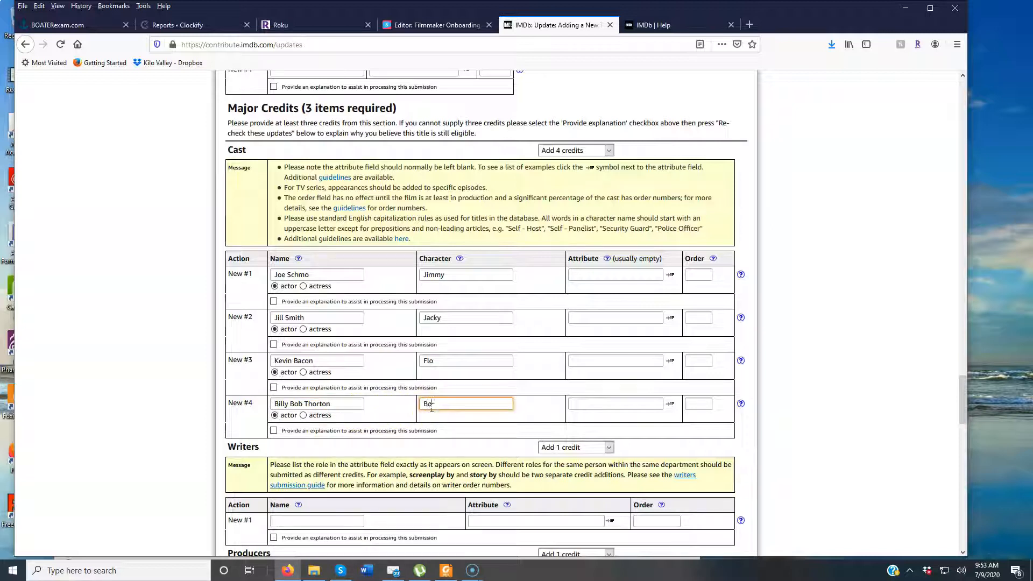
Enter the writer's full name in the Writers credit, leaving its attribute empty
scroll(432, 407, down, 5)
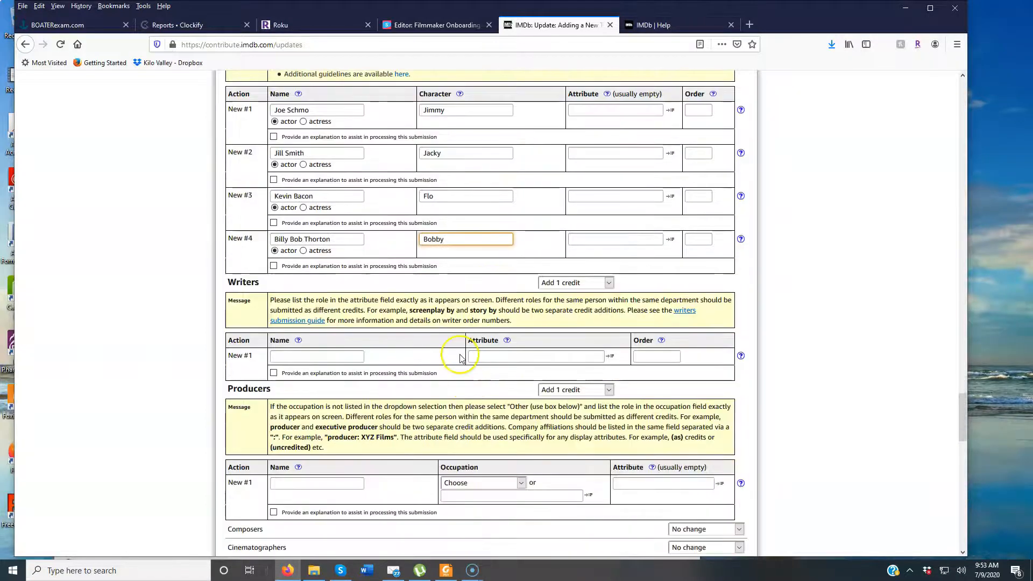
click(325, 247)
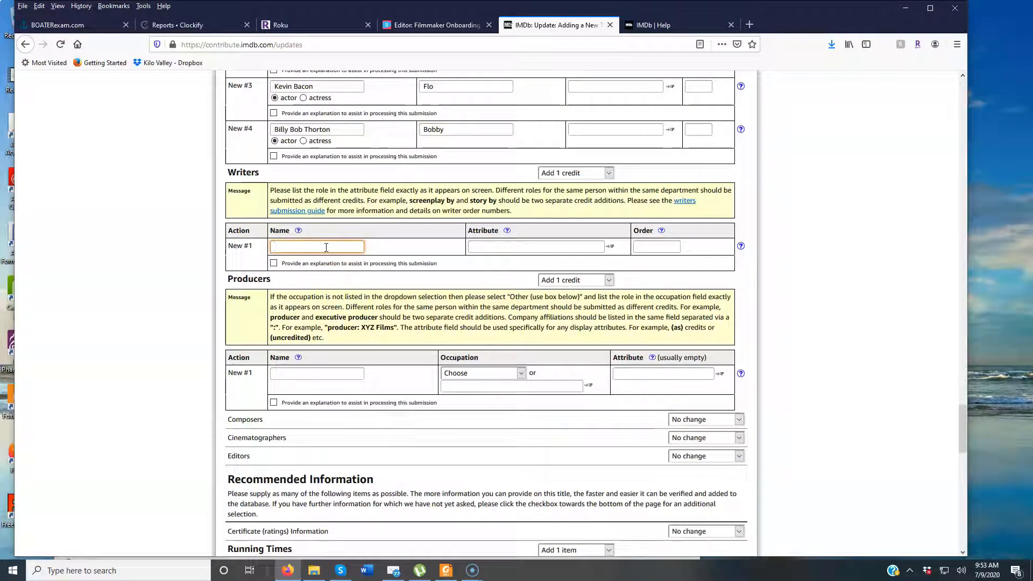
text(John Hancock)
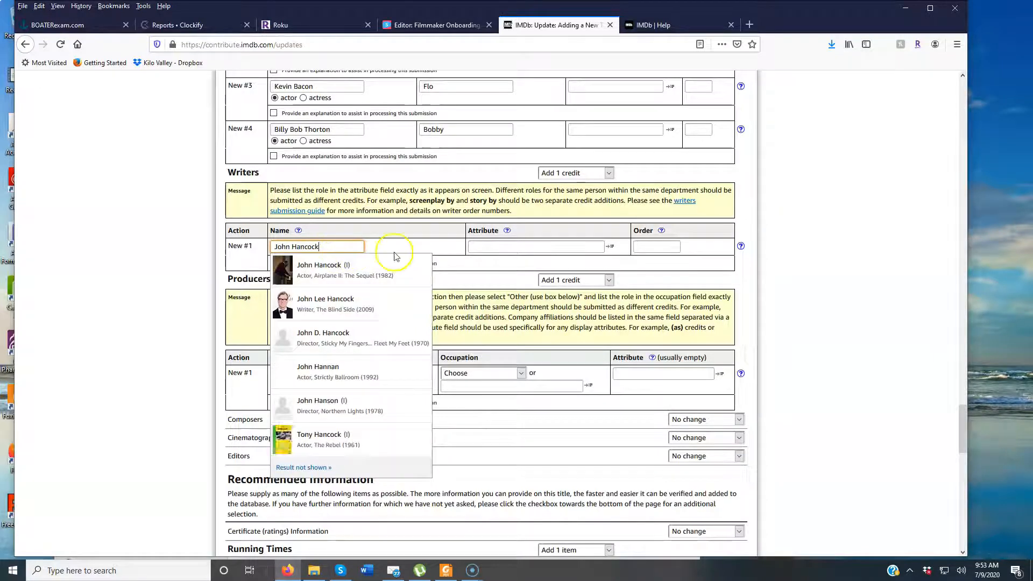
click(468, 275)
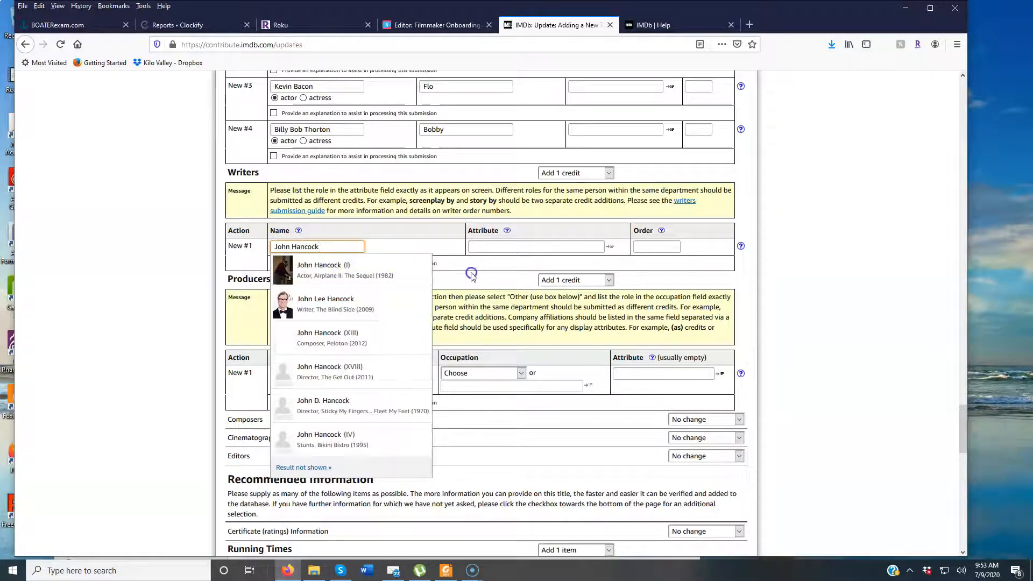
click(372, 294)
Enter the producer's full name in the Producers credit and set the occupation to producer
scroll(368, 296, down, 1)
click(307, 319)
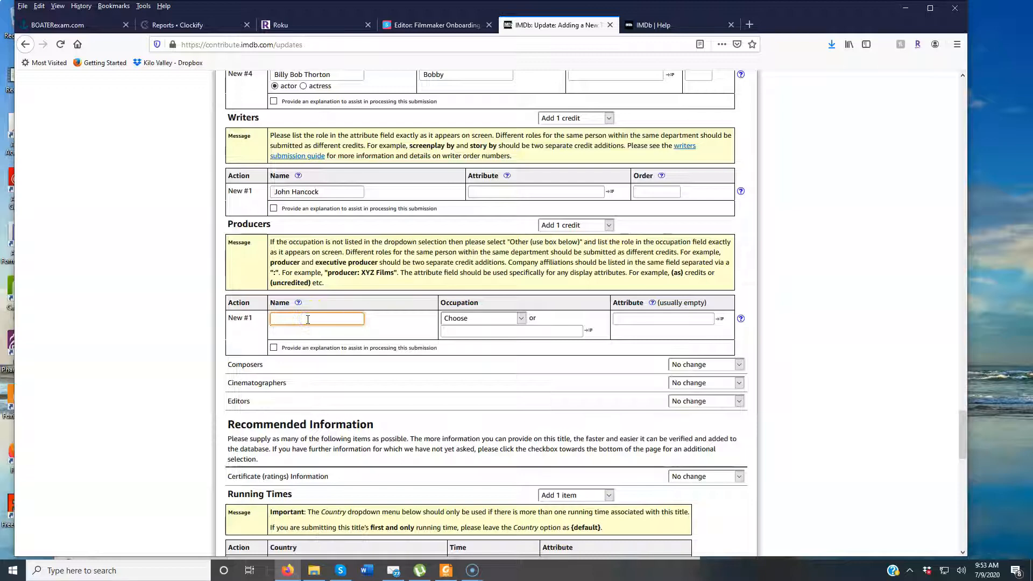
text(Bill Smtih)
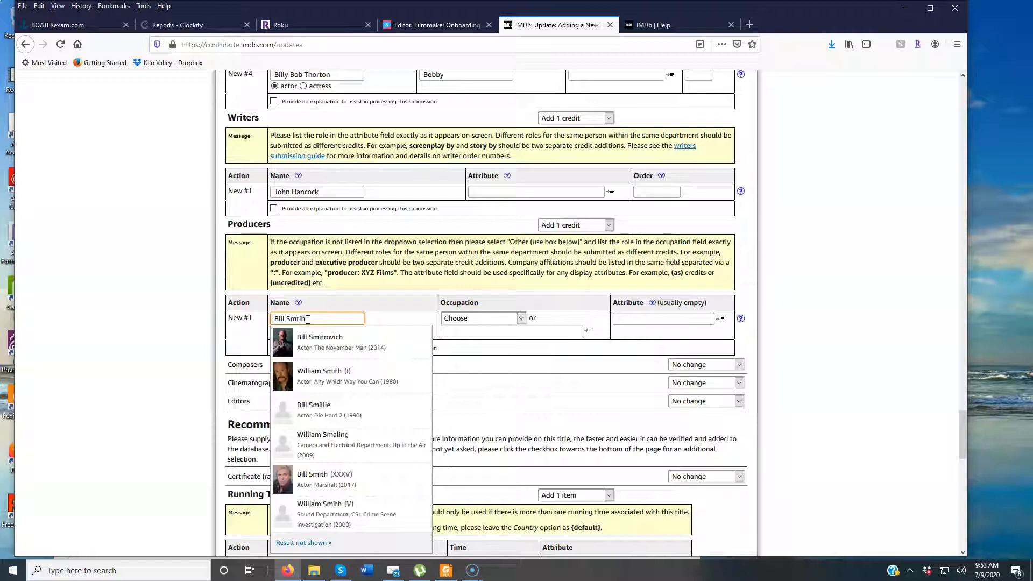
key(BackSpace)
key(BackSpace)
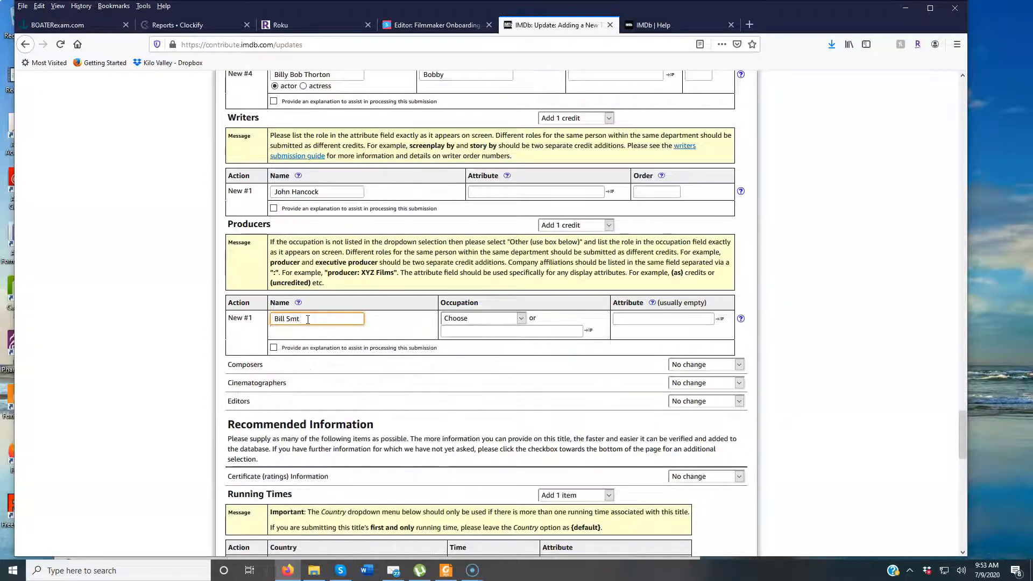
click(492, 364)
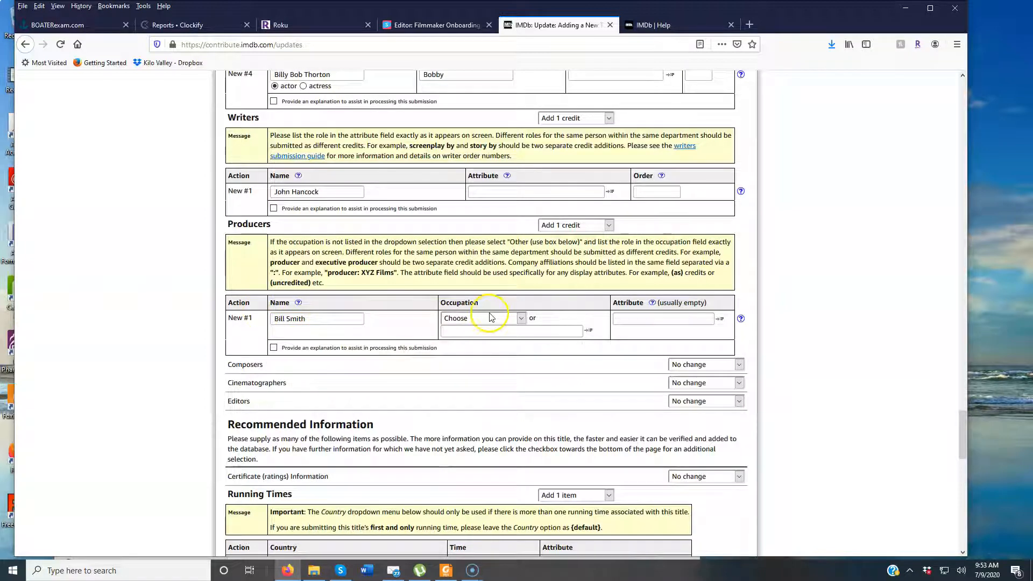
click(521, 318)
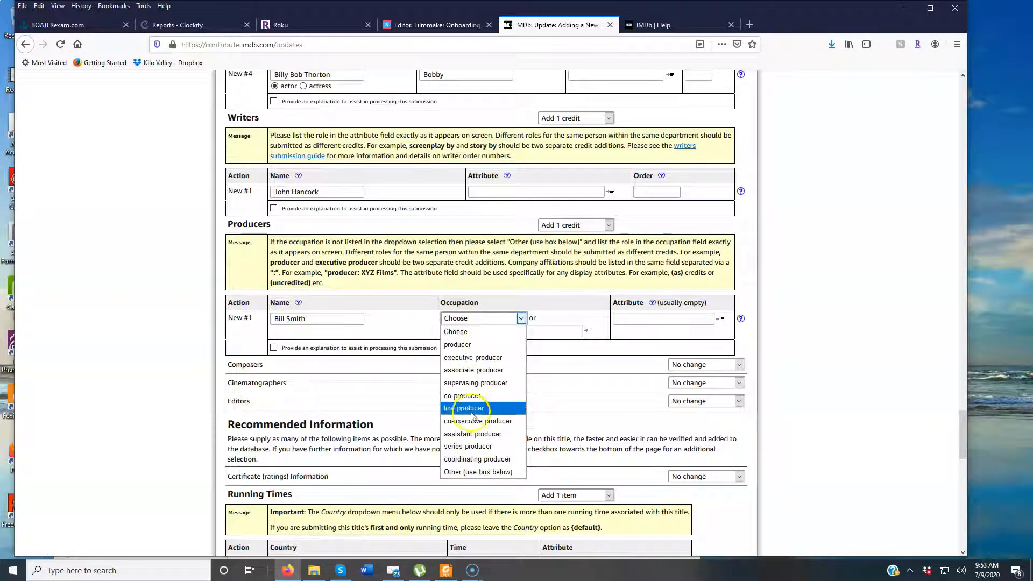
click(467, 348)
Set the title's running time to 90 minutes with the {default} country, leaving the attribute empty
scroll(441, 333, down, 5)
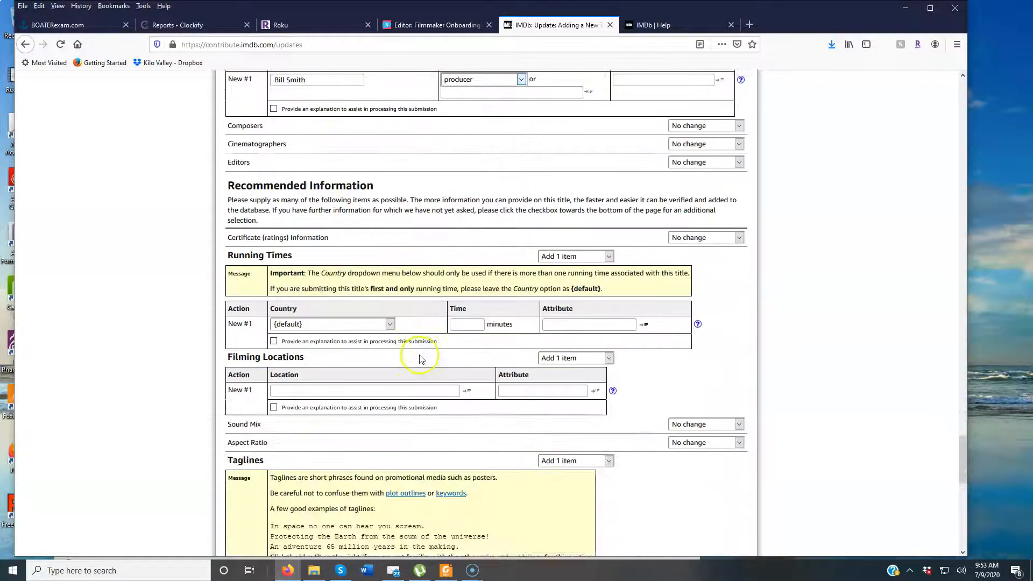
scroll(422, 293, down, 2)
scroll(425, 285, up, 1)
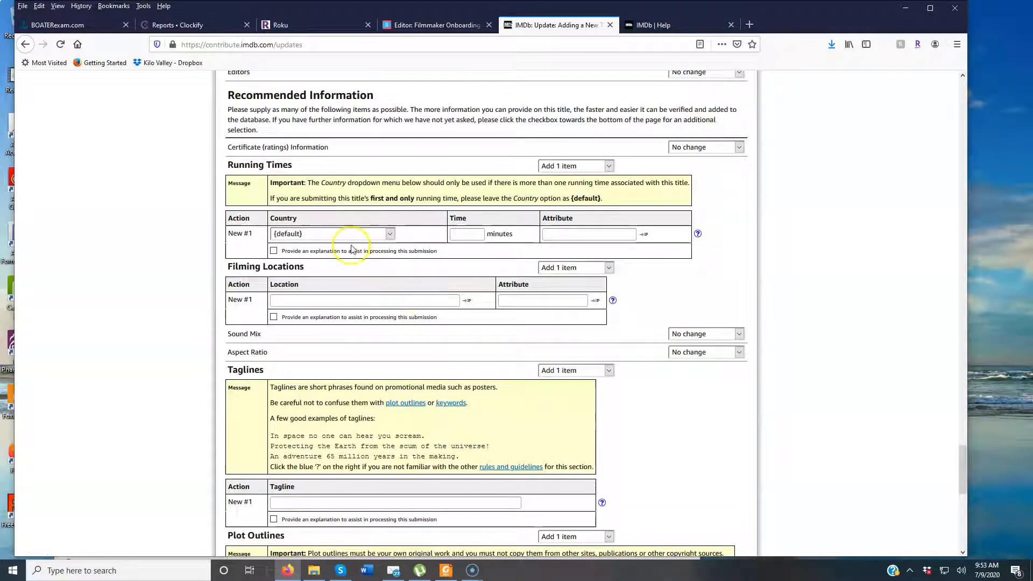
click(464, 234)
text(10)
drag(475, 237, 418, 229)
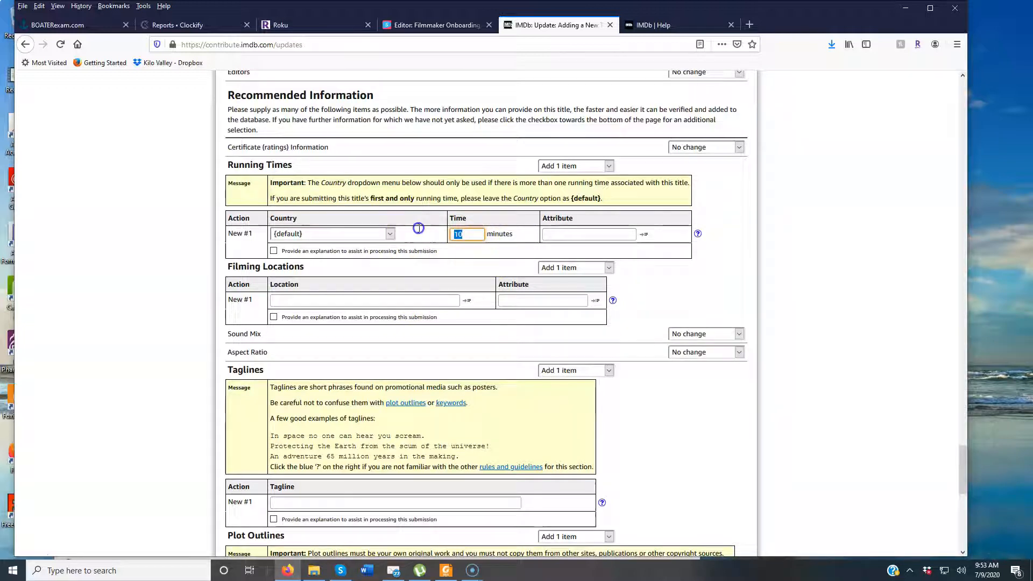
click(388, 234)
click(388, 234)
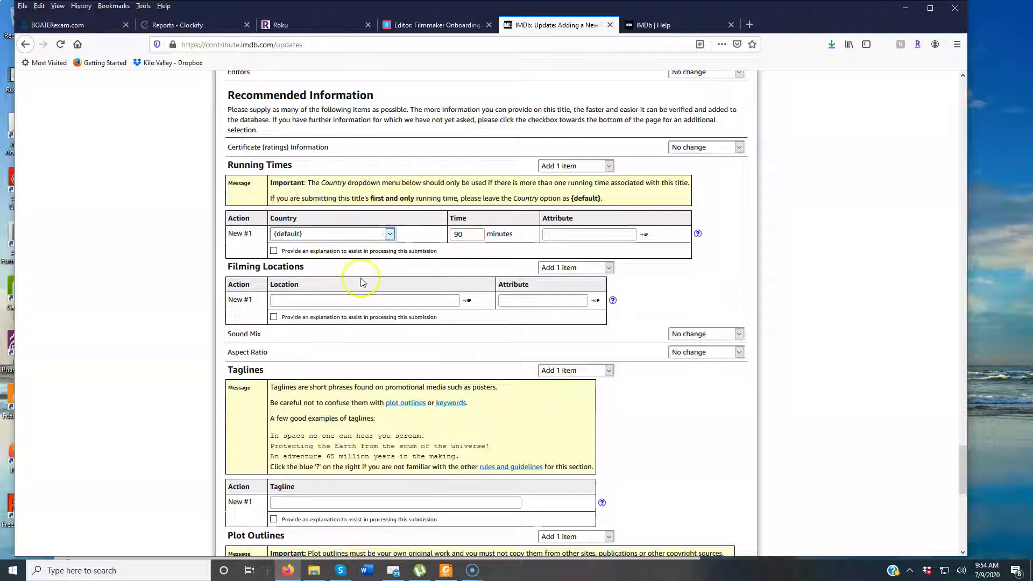
click(644, 235)
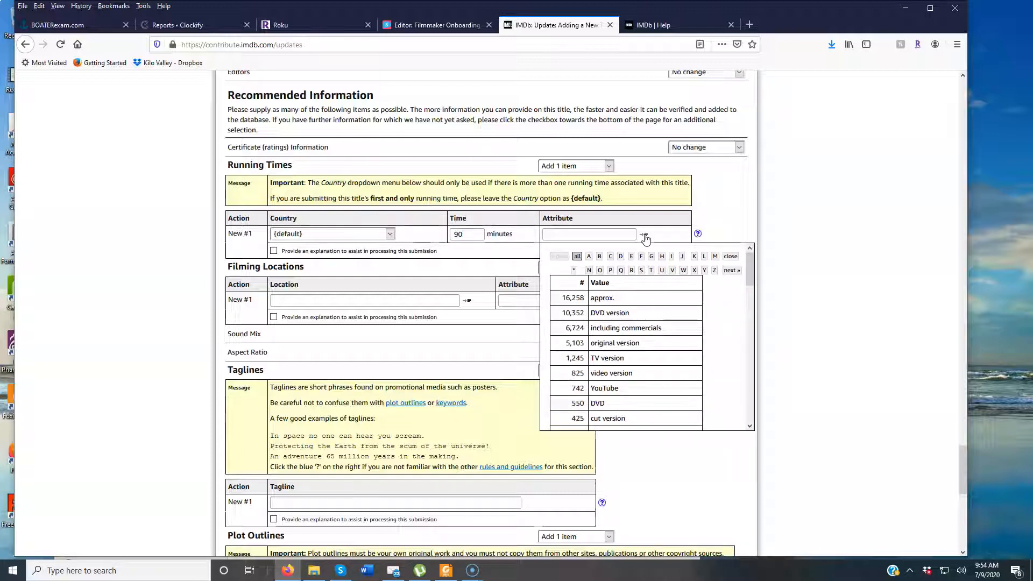
click(645, 235)
Enter the tagline "The Water always cold in the Artic", leaving Filming Locations blank
scroll(350, 233, down, 5)
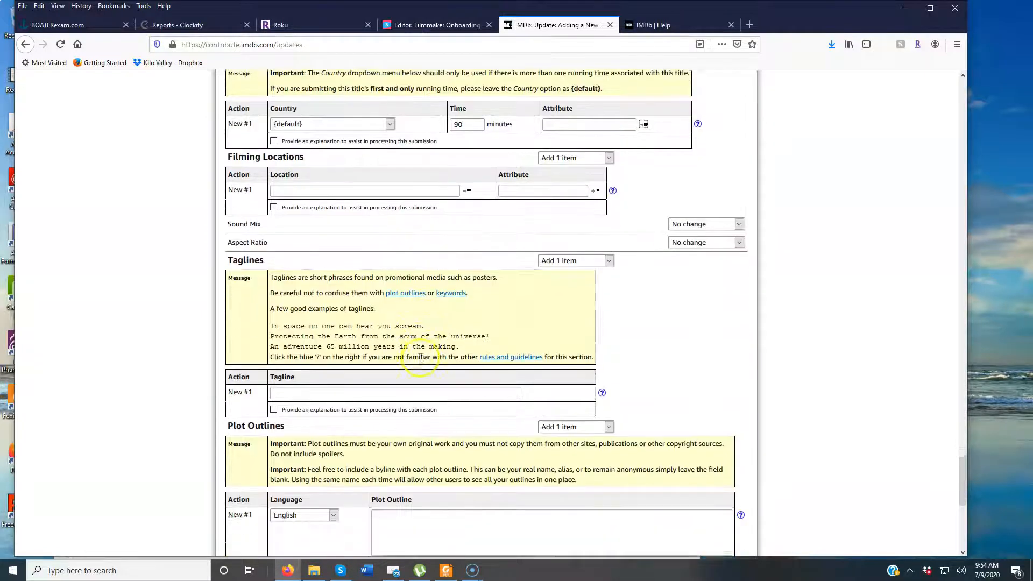
click(349, 231)
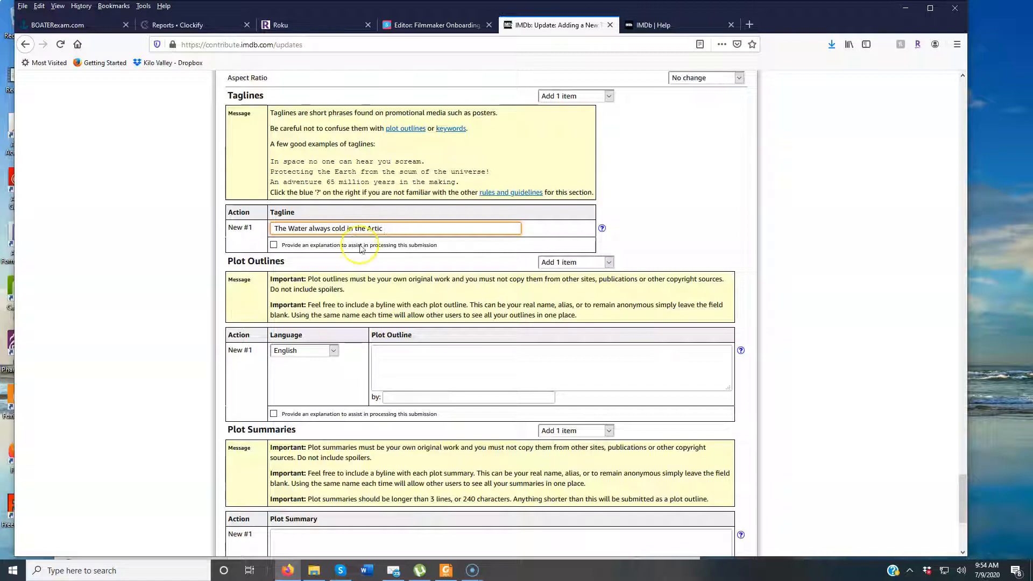
Enter the English plot outline "Joe falls in the water and Rose does not let him onto the raft so joe dies.", leaving the byline empty
scroll(362, 371, down, 4)
click(380, 285)
click(334, 241)
click(333, 241)
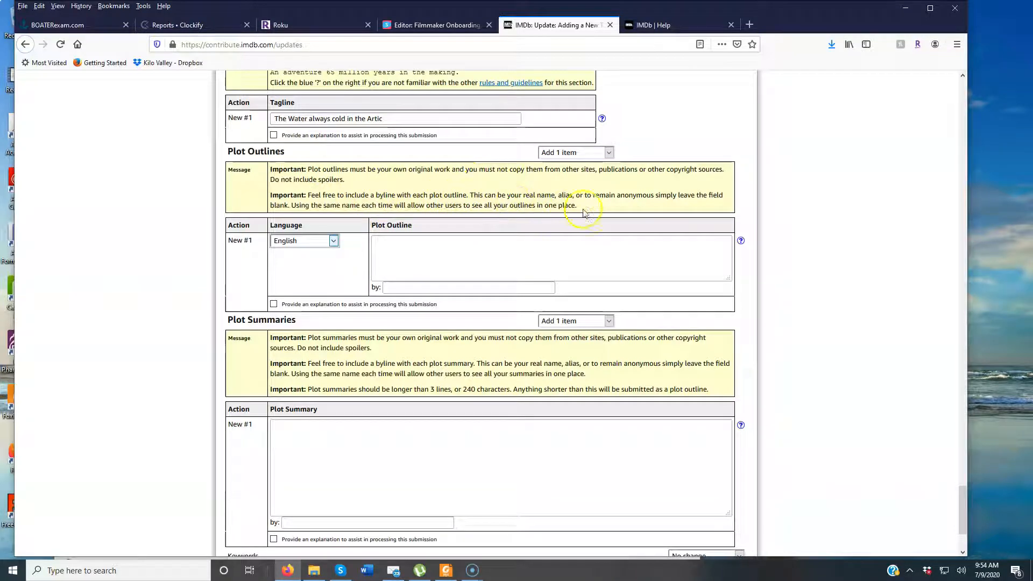
scroll(405, 243, down, 2)
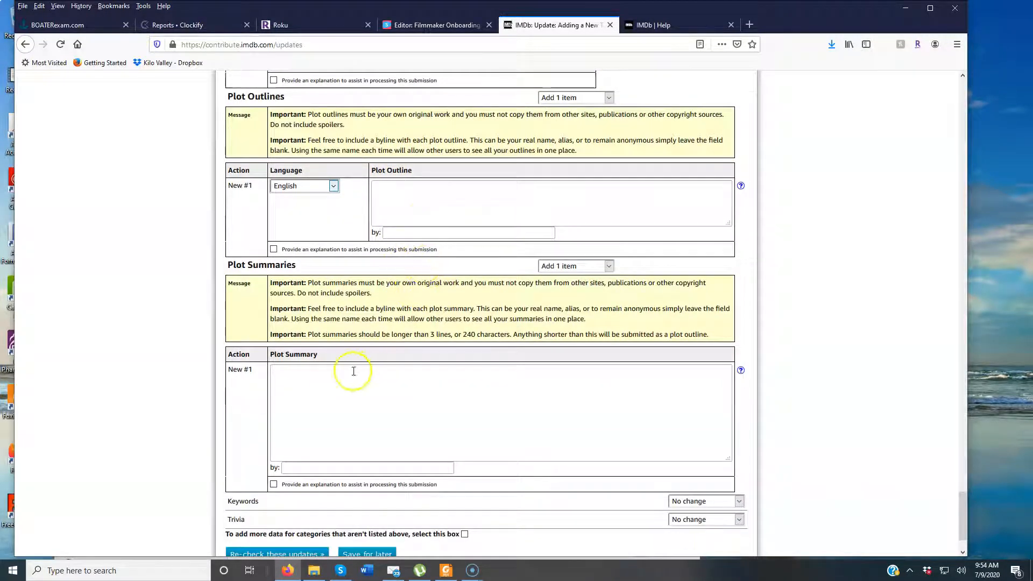
click(355, 392)
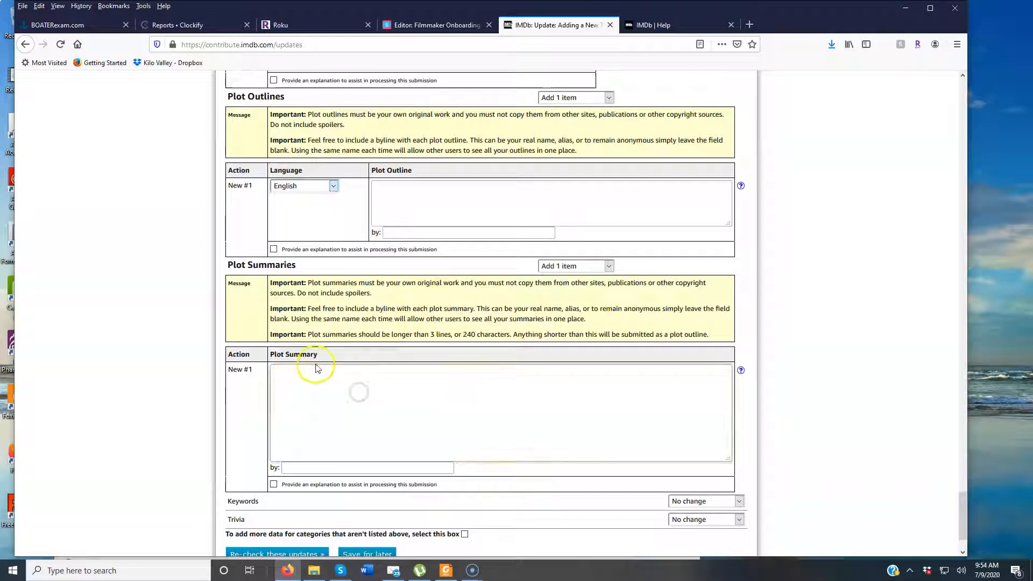
scroll(325, 407, down, 2)
scroll(317, 420, up, 3)
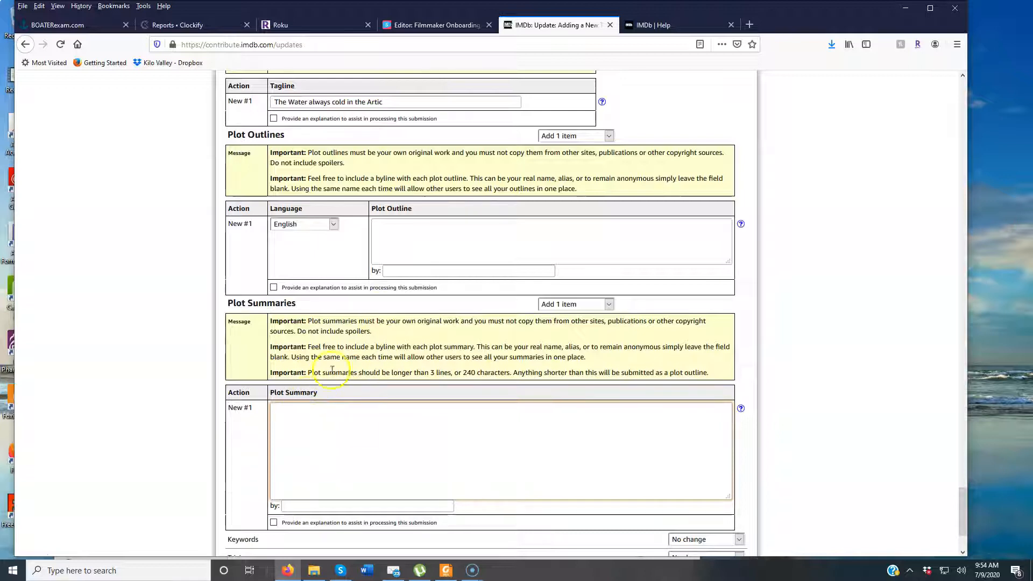
click(395, 228)
click(395, 232)
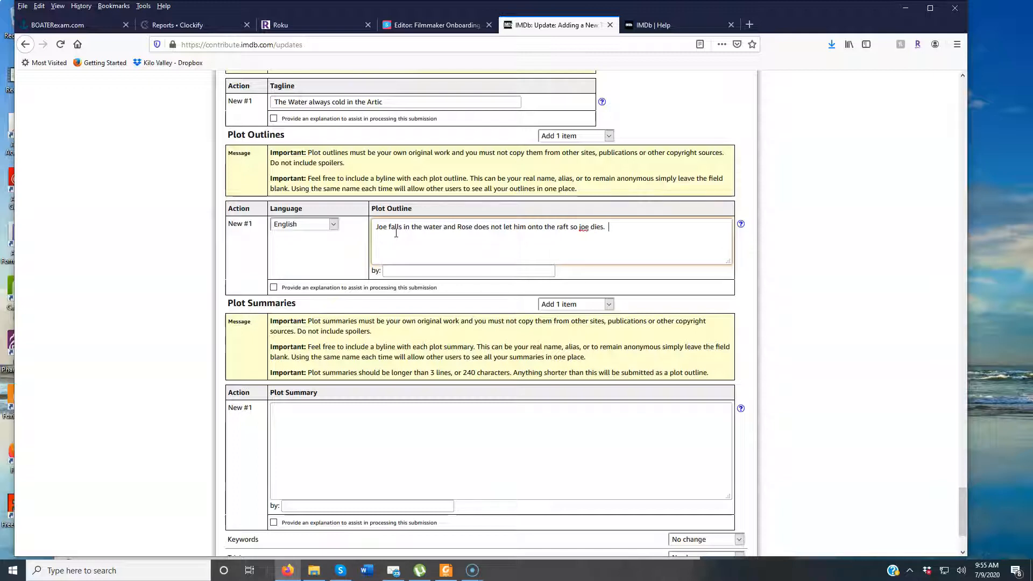
click(424, 269)
click(397, 270)
click(415, 271)
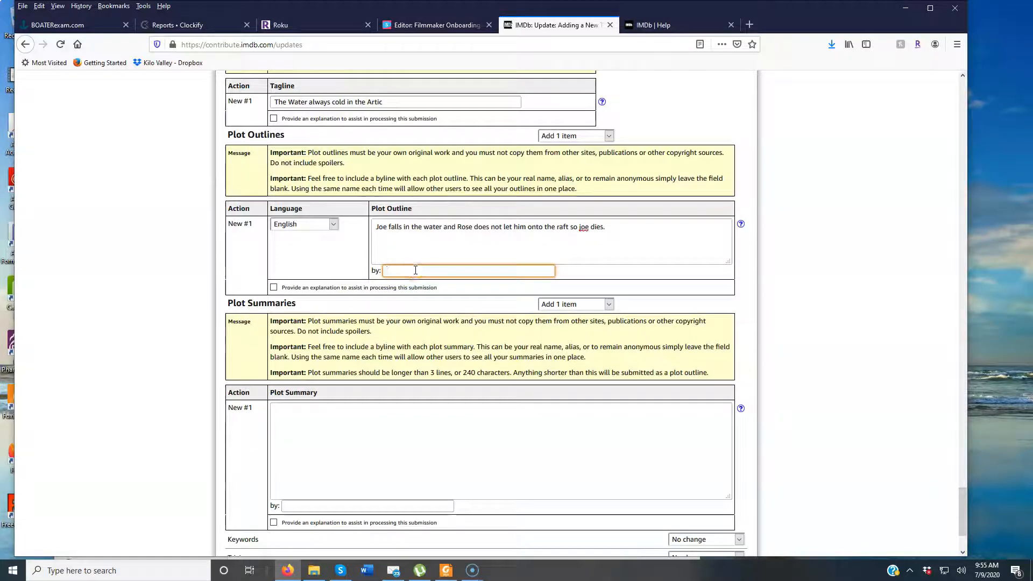
click(422, 273)
Set Plot Summaries to No change and submit the form for re-checking of the updates
scroll(447, 290, down, 3)
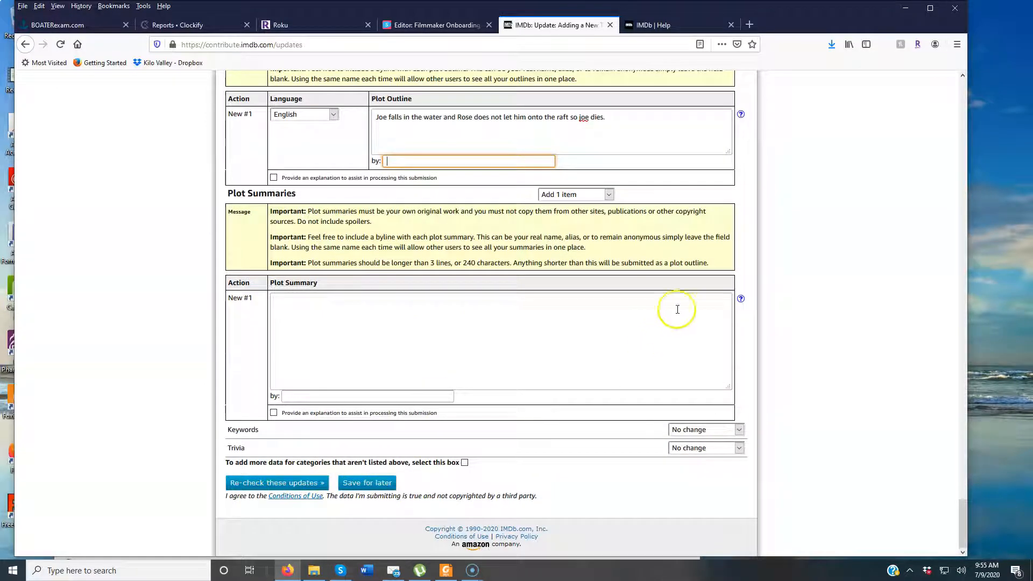
click(608, 195)
click(588, 208)
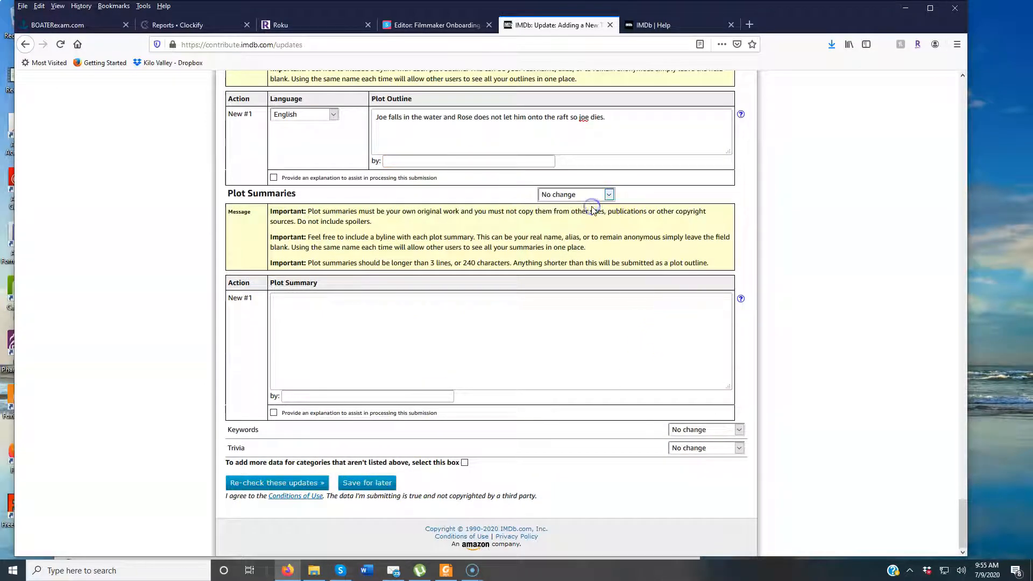
click(609, 196)
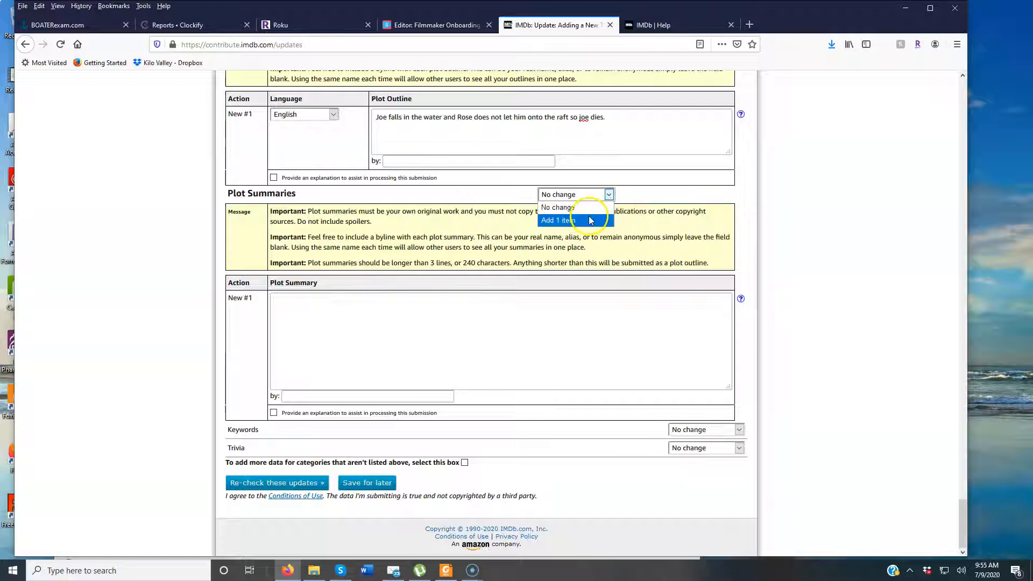
click(584, 195)
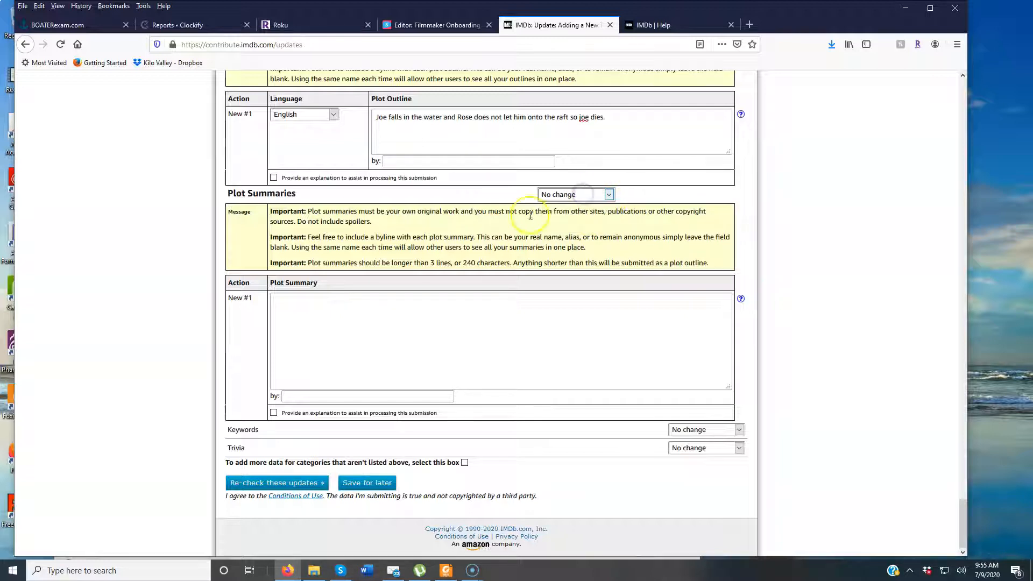
scroll(522, 237, up, 4)
scroll(513, 260, down, 4)
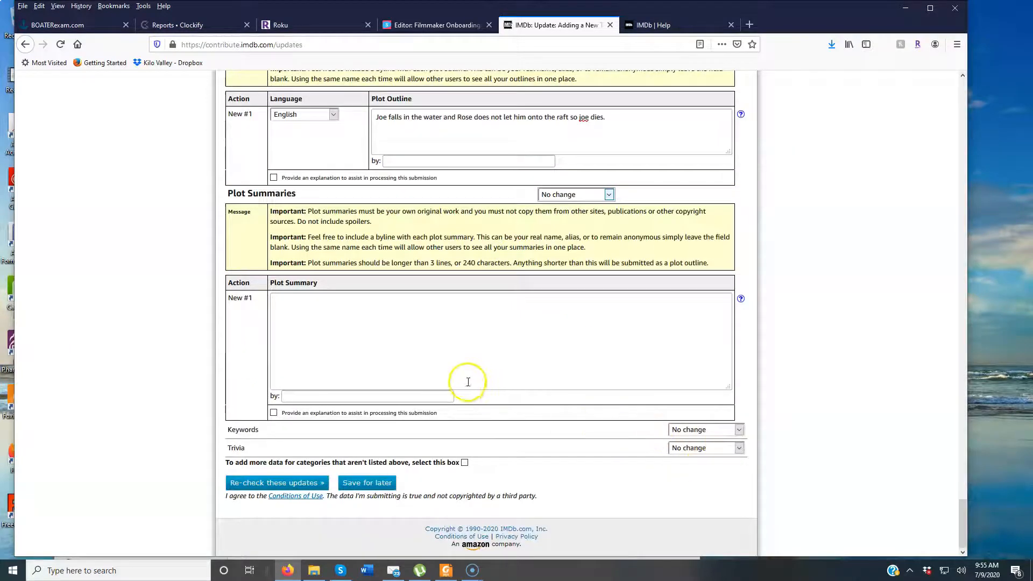
click(292, 483)
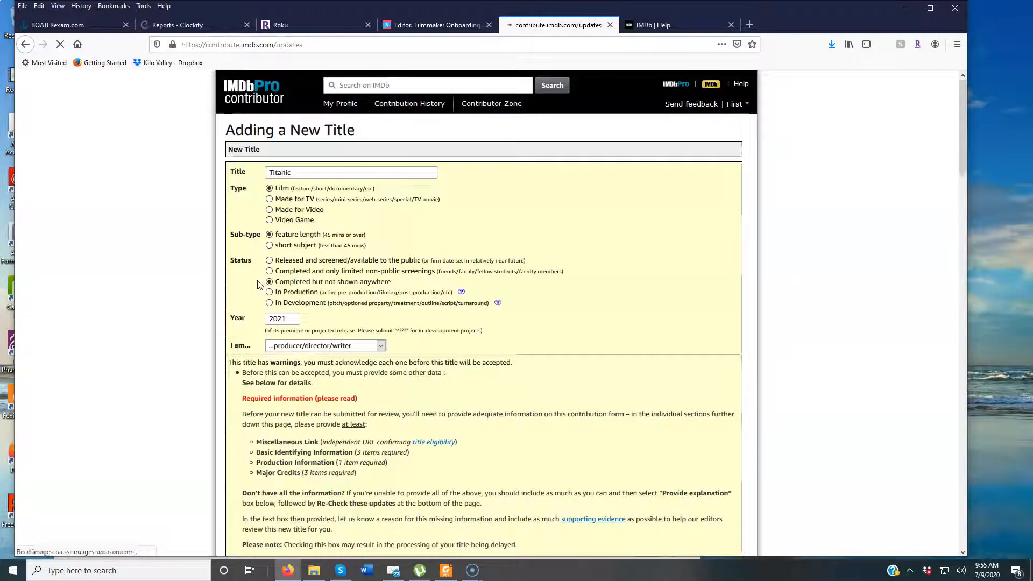
Review the re-checked identifying information and set the director credit's attribute to the suggested value director
scroll(360, 274, down, 3)
scroll(360, 274, down, 2)
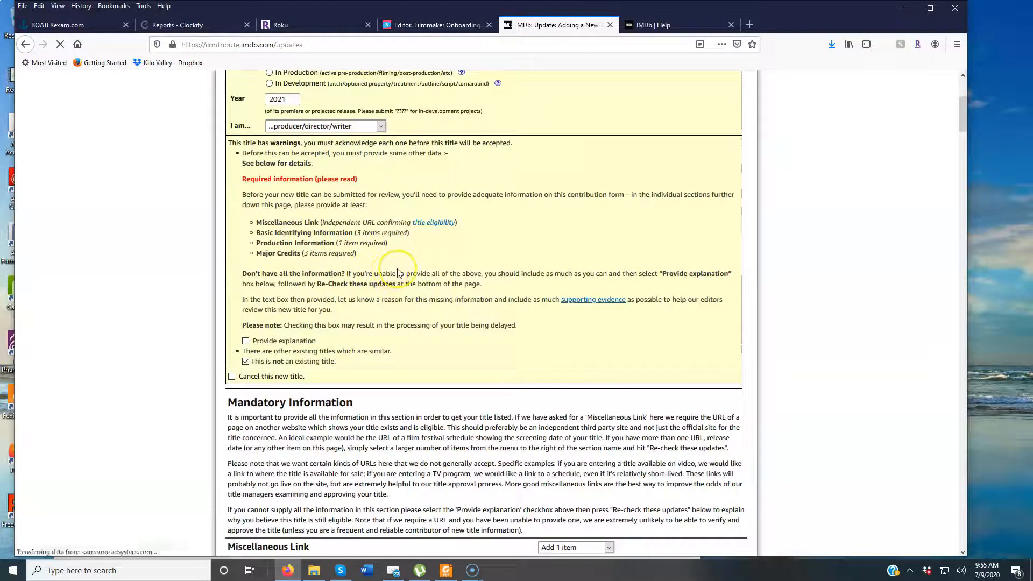
scroll(398, 273, up, 3)
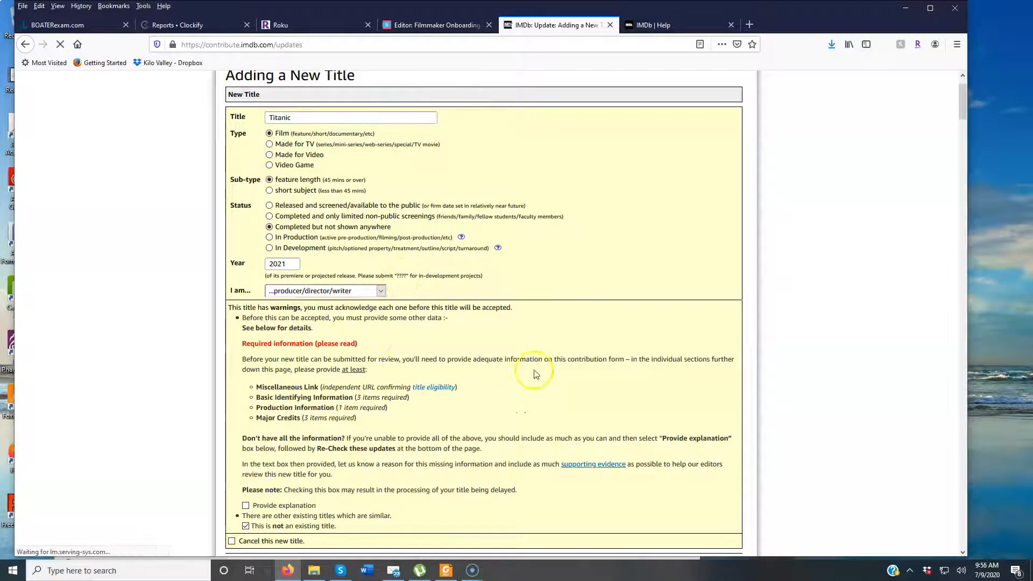
scroll(525, 362, down, 6)
scroll(500, 349, down, 13)
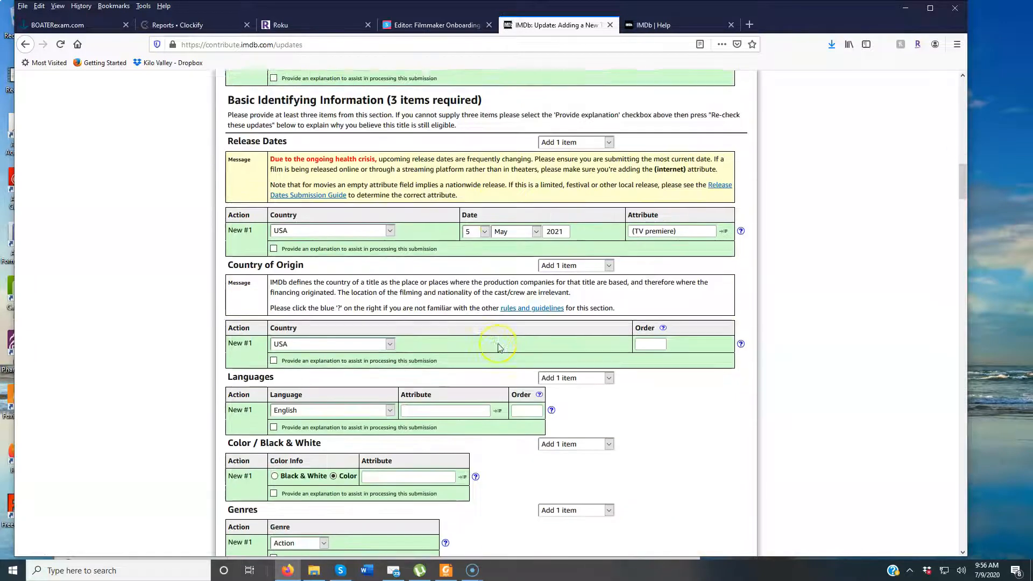
scroll(498, 347, down, 5)
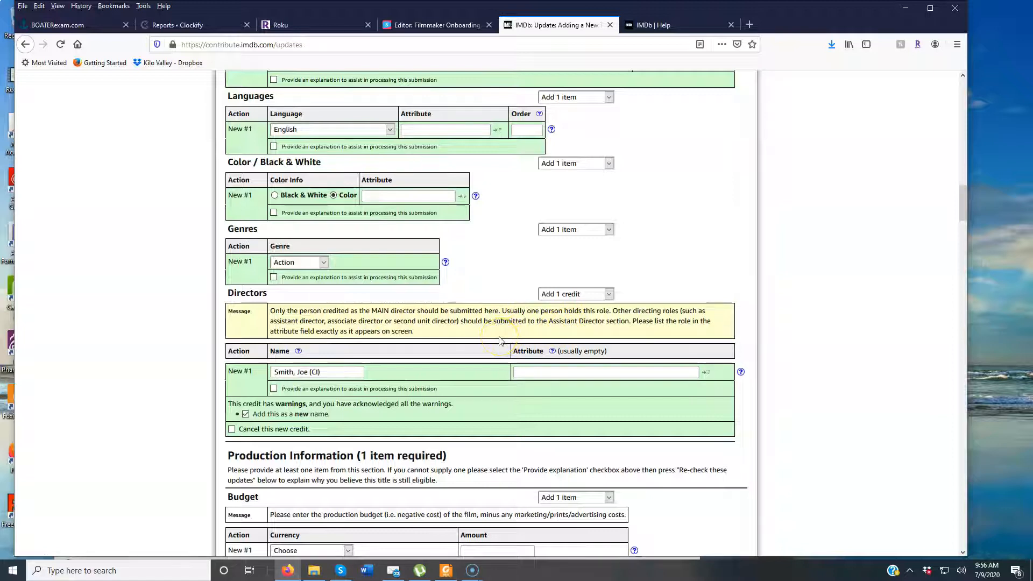
scroll(499, 341, down, 1)
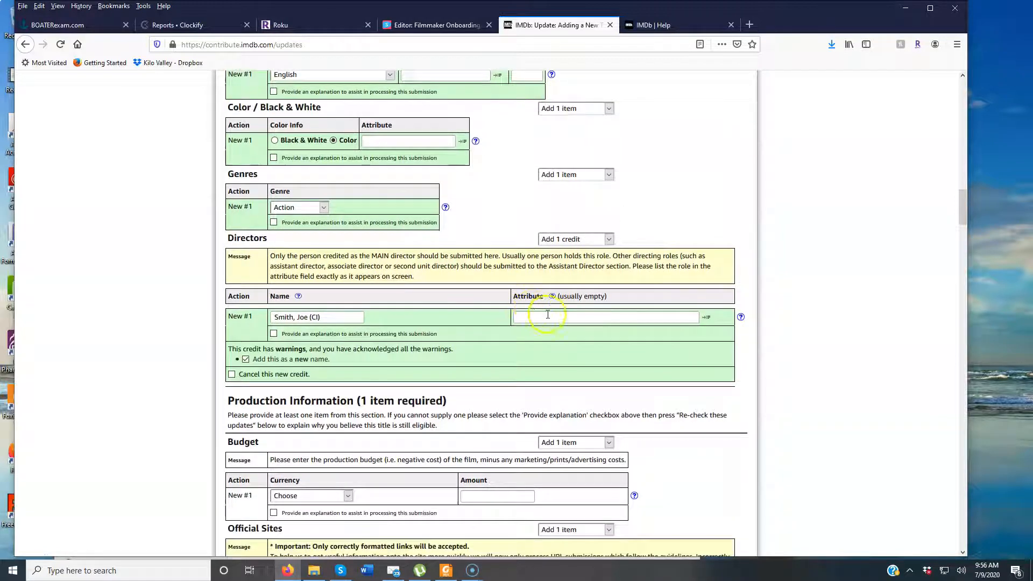
click(706, 316)
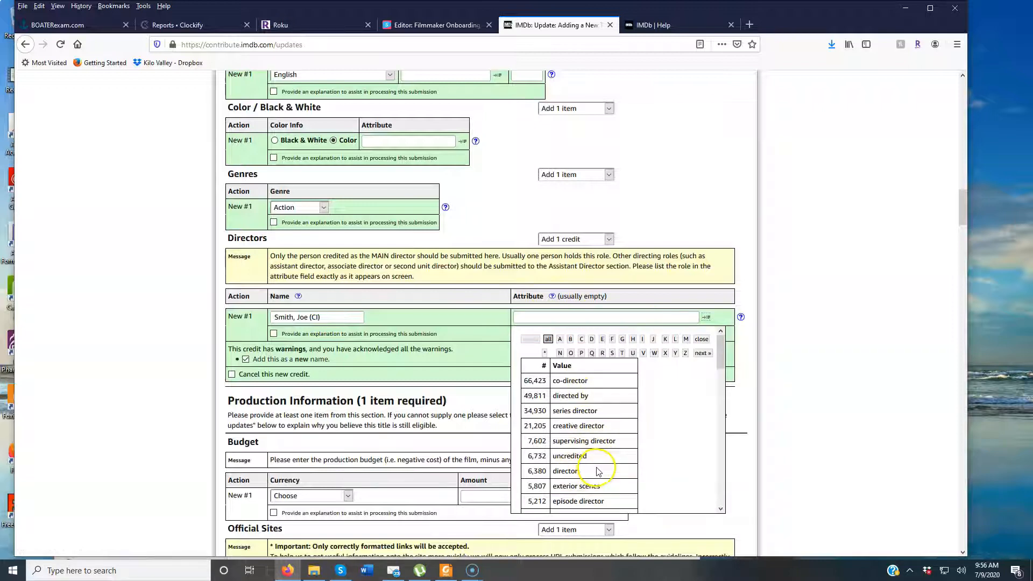
click(566, 471)
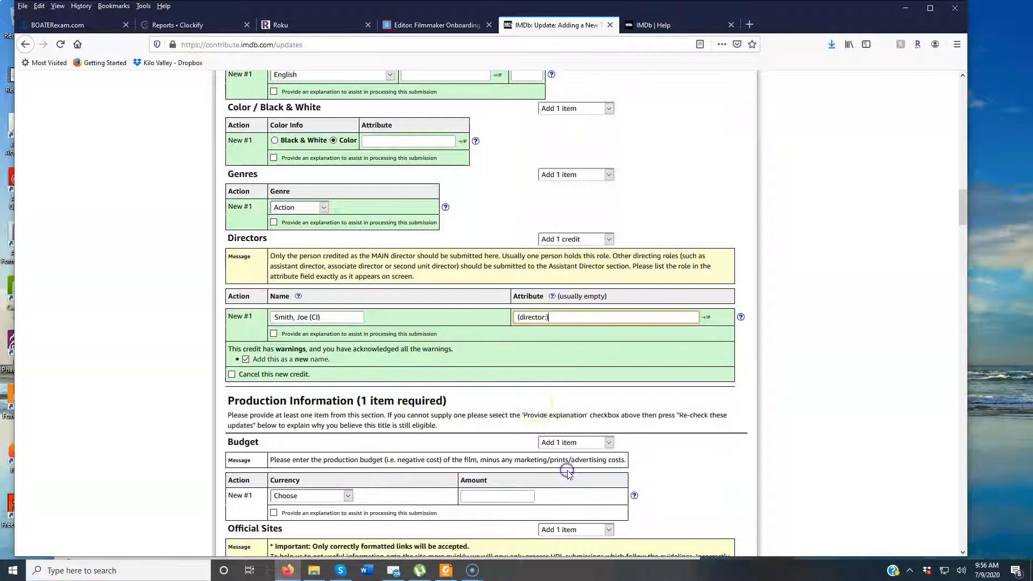
Resolve the first cast credit's name warning by marking the performer as a different person not currently listed
scroll(508, 383, down, 5)
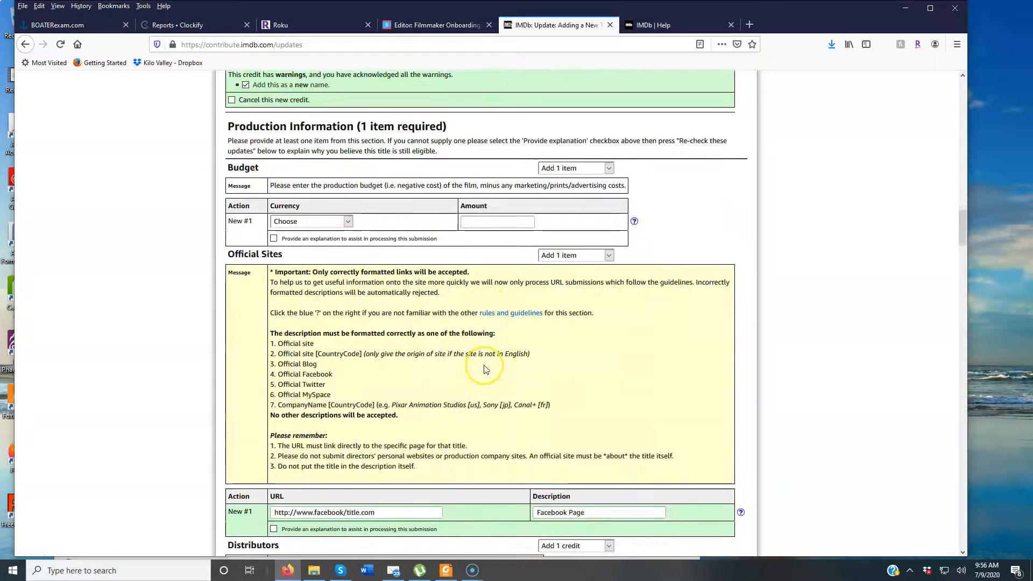
scroll(486, 369, down, 2)
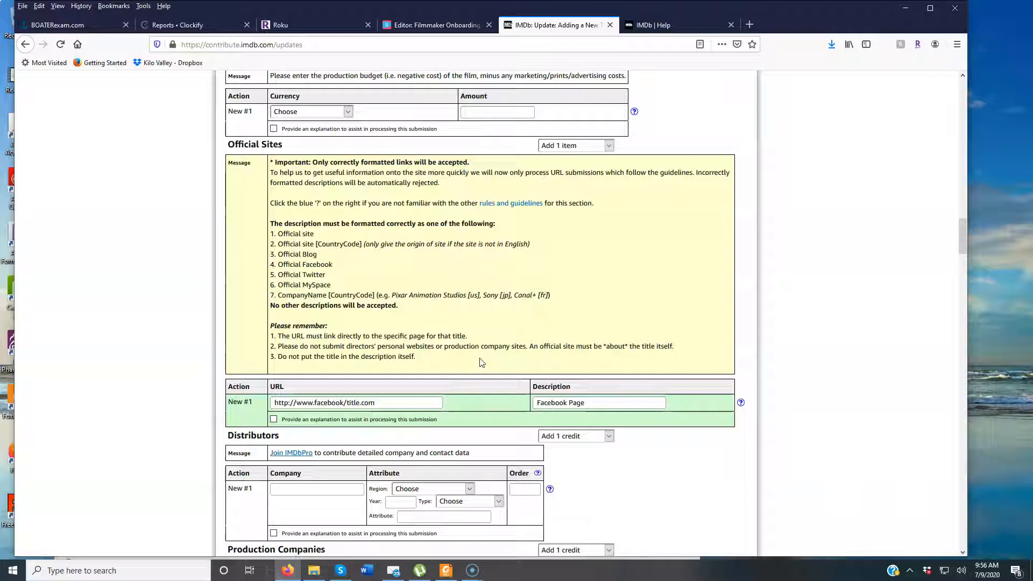
scroll(481, 361, down, 9)
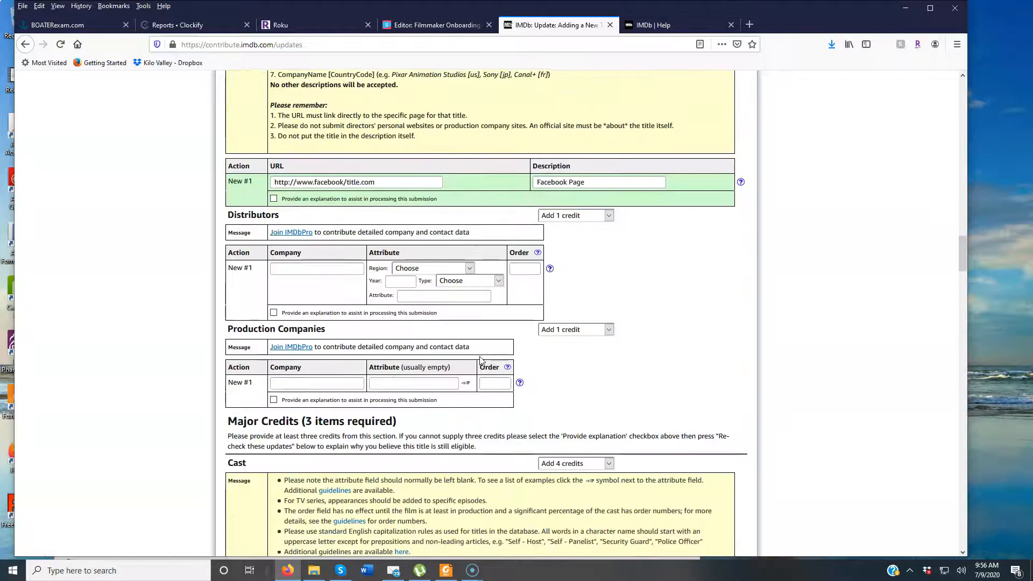
scroll(481, 361, down, 3)
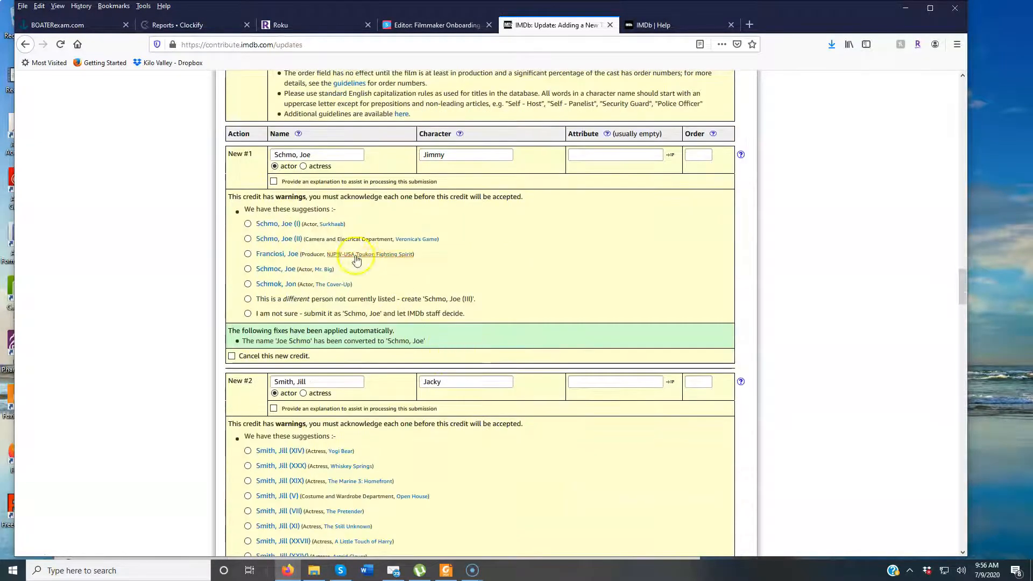
click(247, 299)
Open the IMDb profile of the second cast credit's first suggested match (XIV, Yogi Bear) and examine its known works and filmography
scroll(444, 285, down, 5)
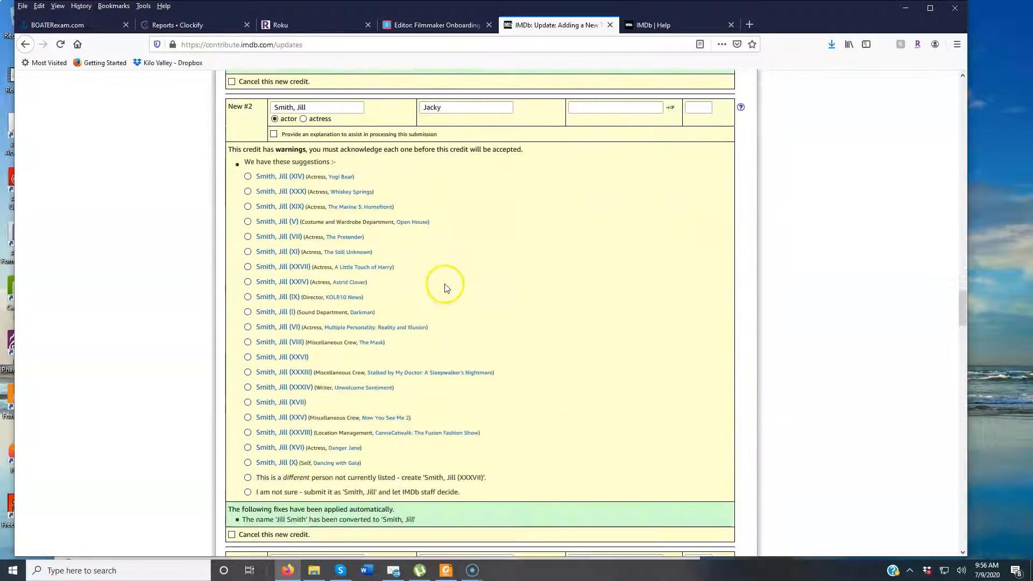
scroll(293, 329, down, 1)
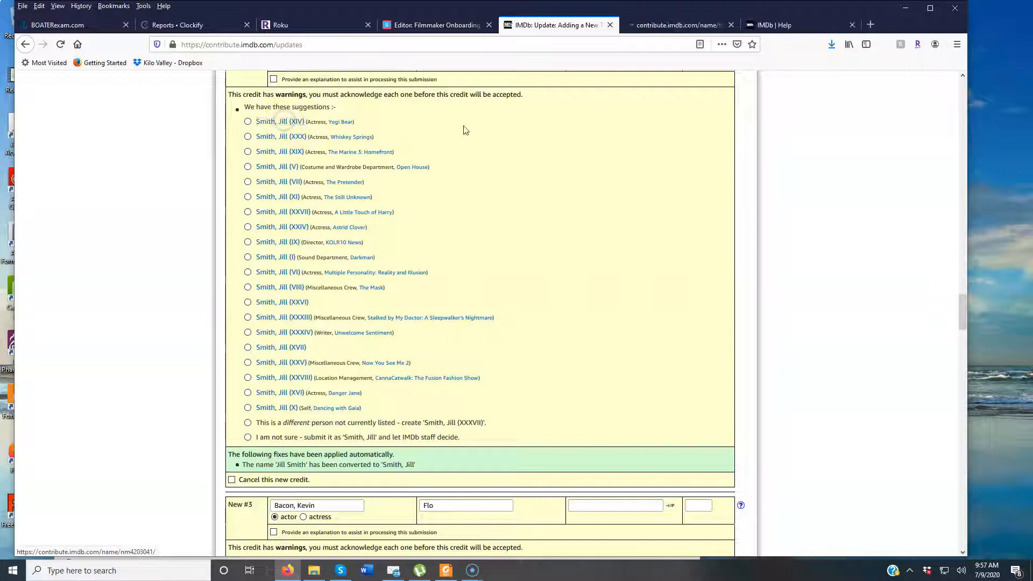
click(660, 27)
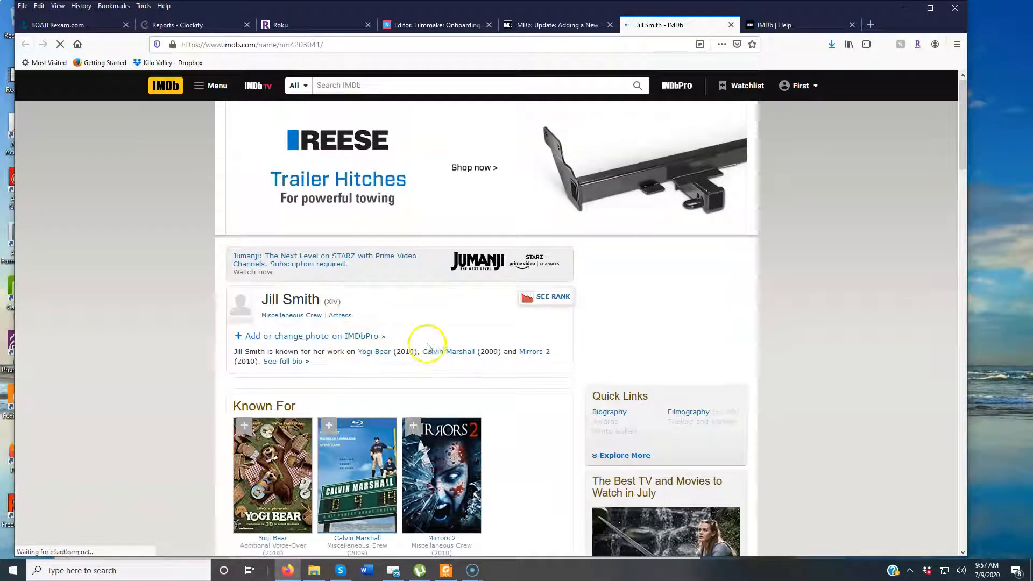
scroll(427, 342, down, 7)
scroll(444, 282, up, 3)
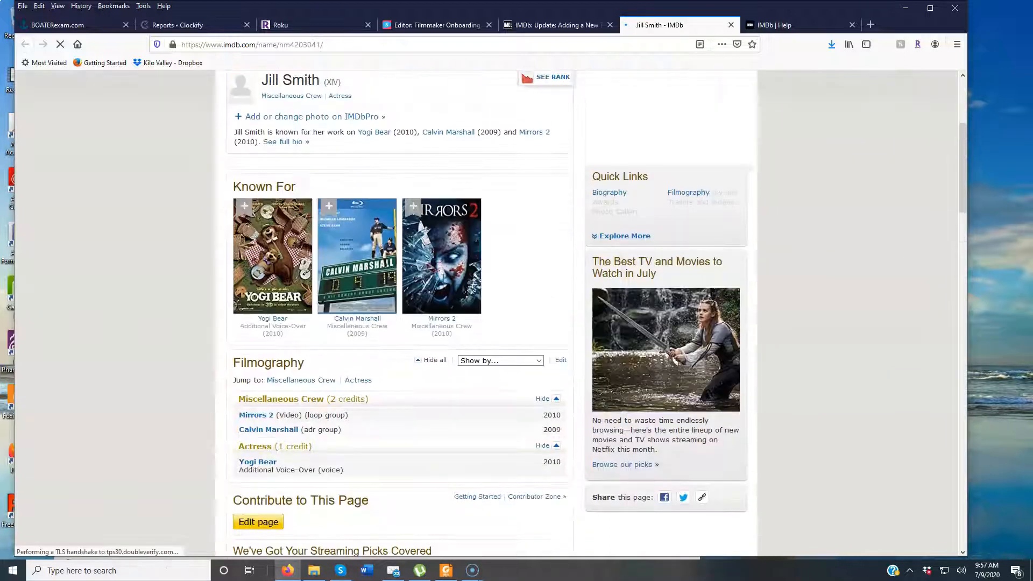
scroll(445, 282, up, 4)
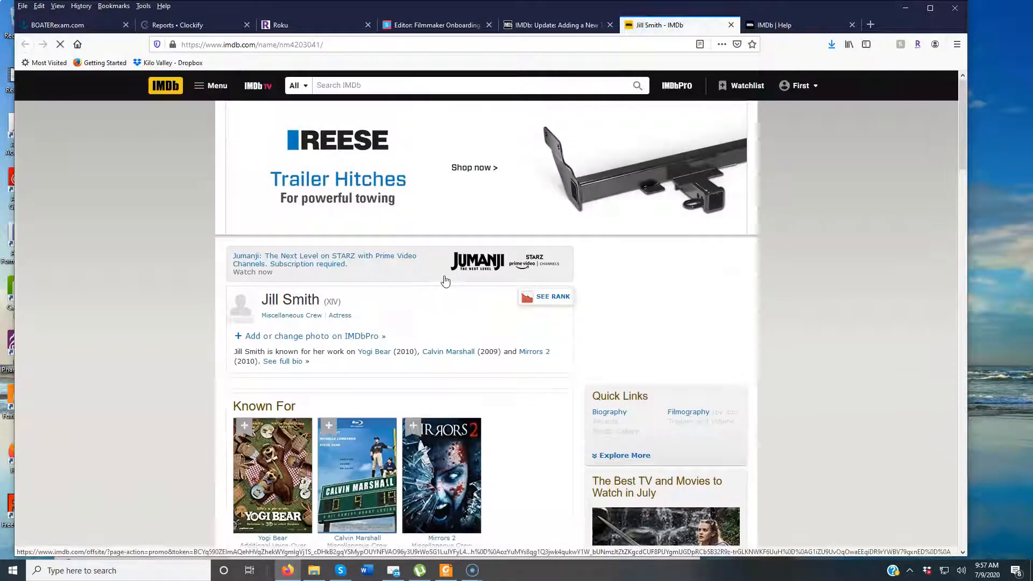
Read through the rest of the first suggested match's profile, including the miscellaneous crew and actress credits
scroll(444, 281, down, 10)
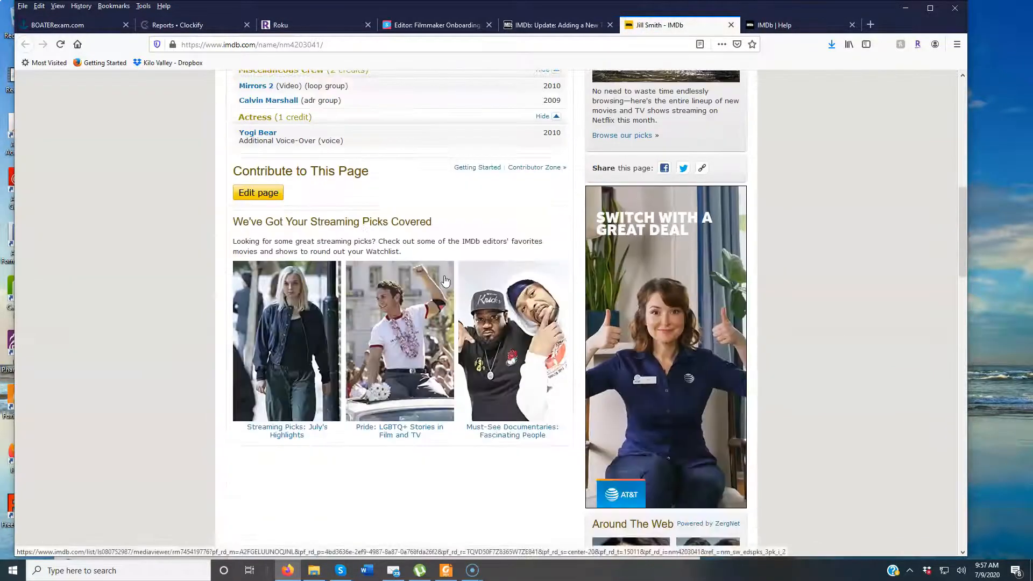
scroll(382, 279, up, 8)
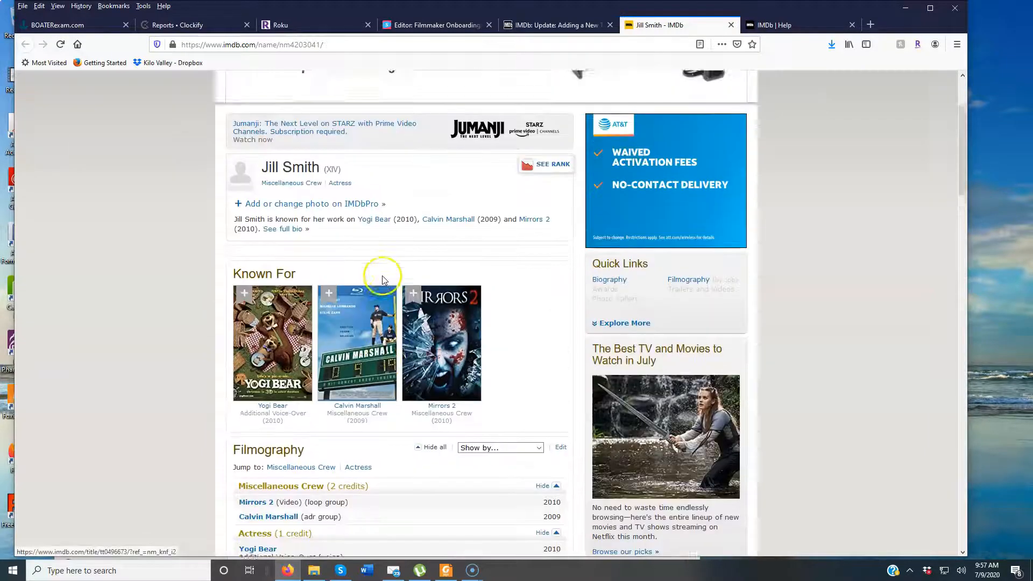
scroll(382, 279, down, 6)
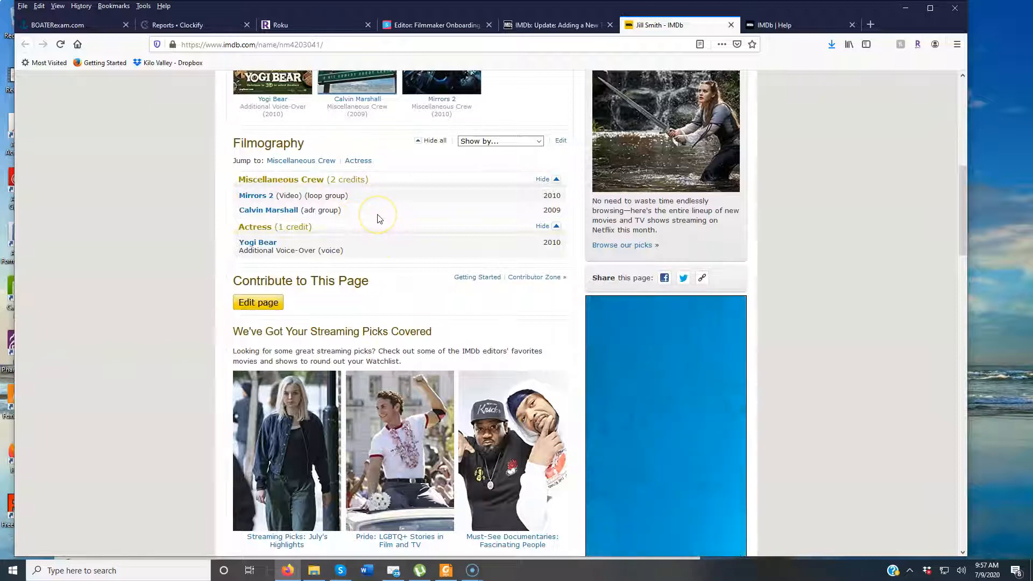
scroll(366, 221, down, 3)
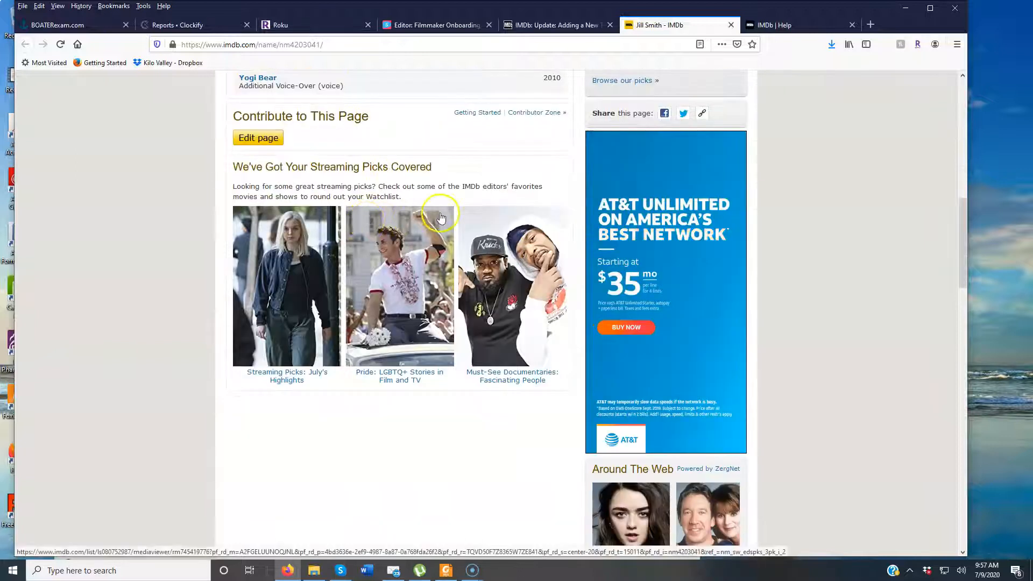
scroll(441, 217, up, 6)
scroll(441, 217, up, 5)
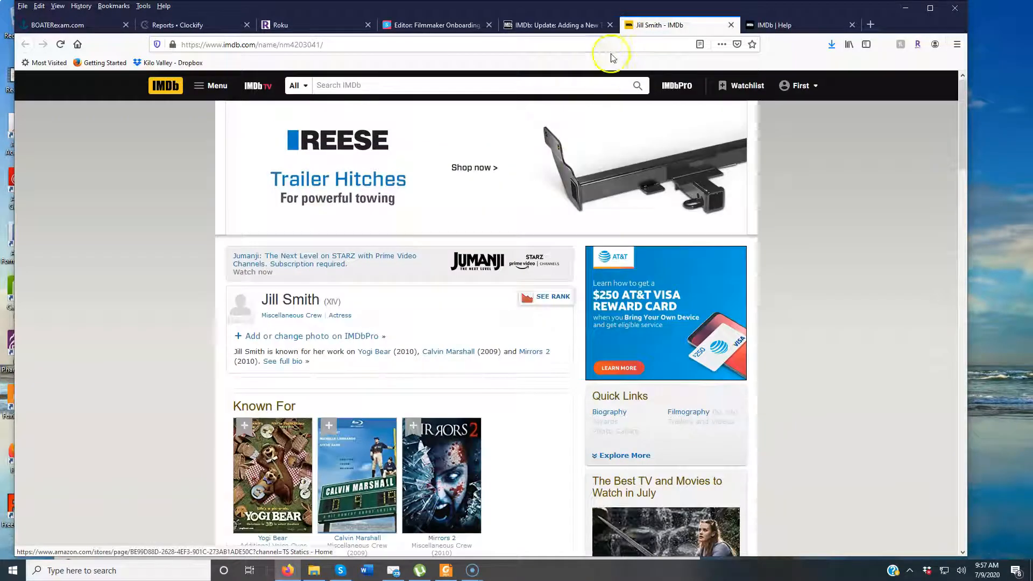
Open the IMDb profile of the second cast credit's suggested match XXX (Whiskey Springs) and examine its actress and writer credits
click(557, 25)
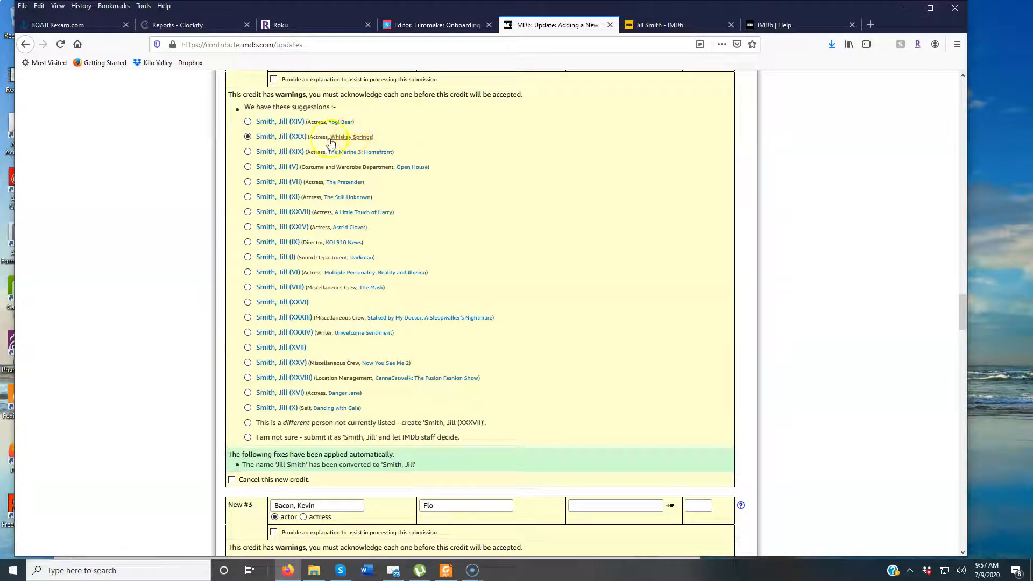
middle_click(283, 142)
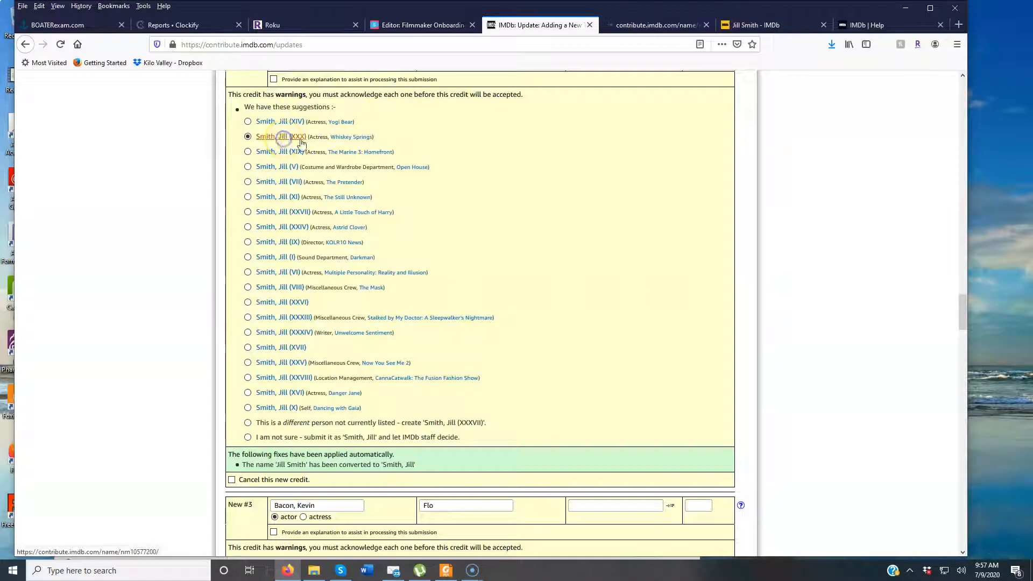
click(660, 23)
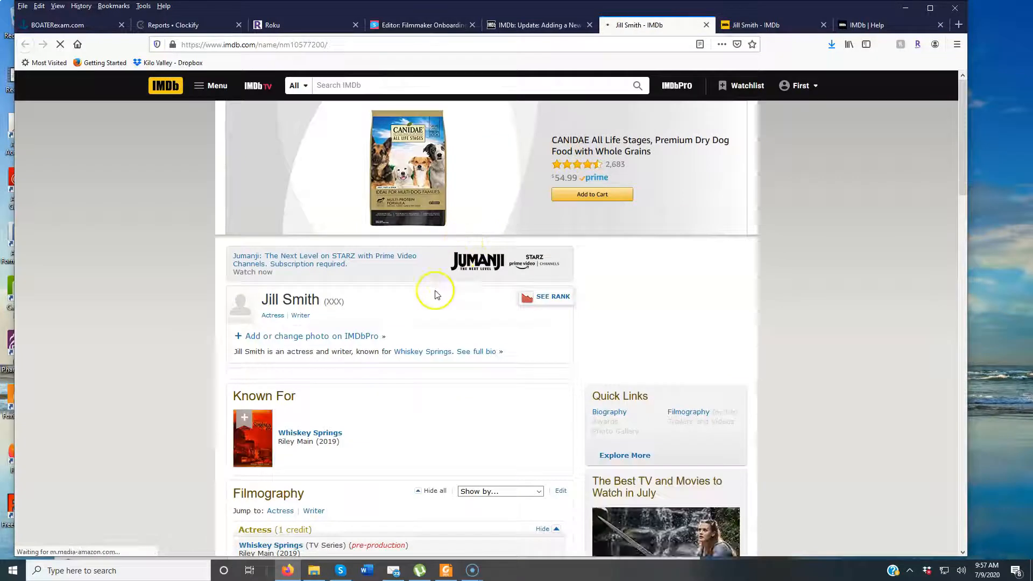
scroll(428, 309, down, 3)
scroll(425, 312, down, 1)
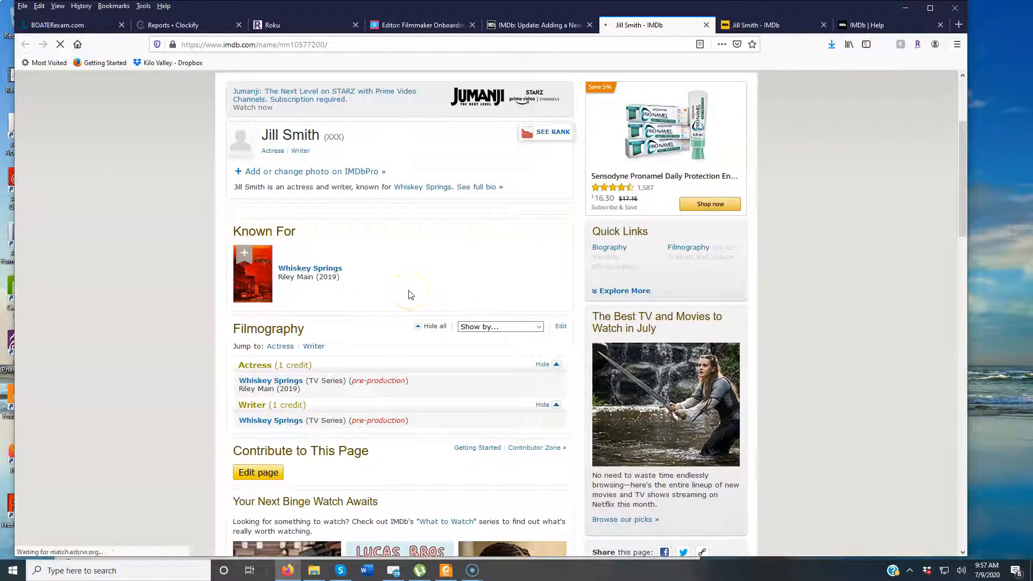
scroll(410, 294, down, 6)
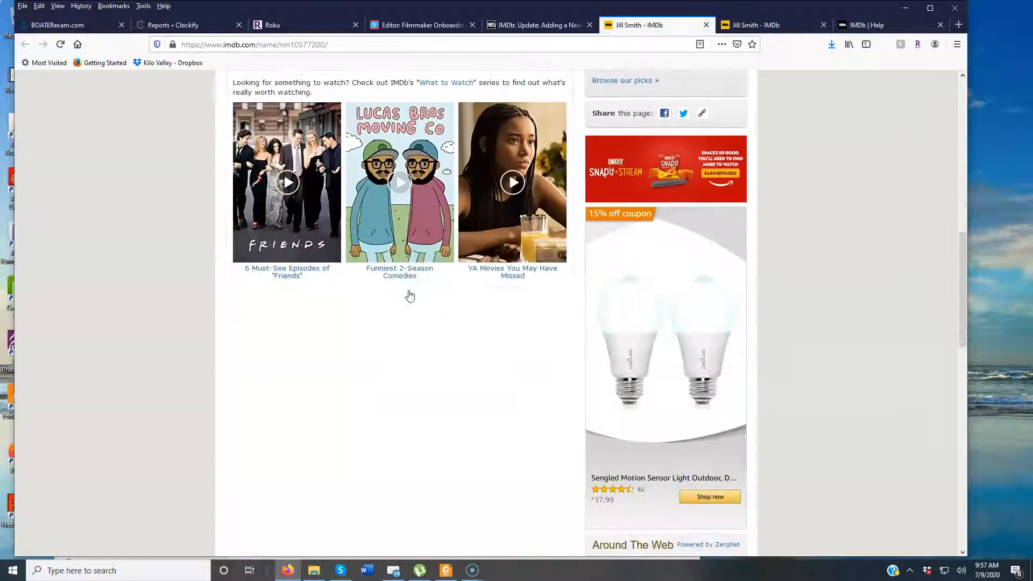
scroll(409, 293, up, 4)
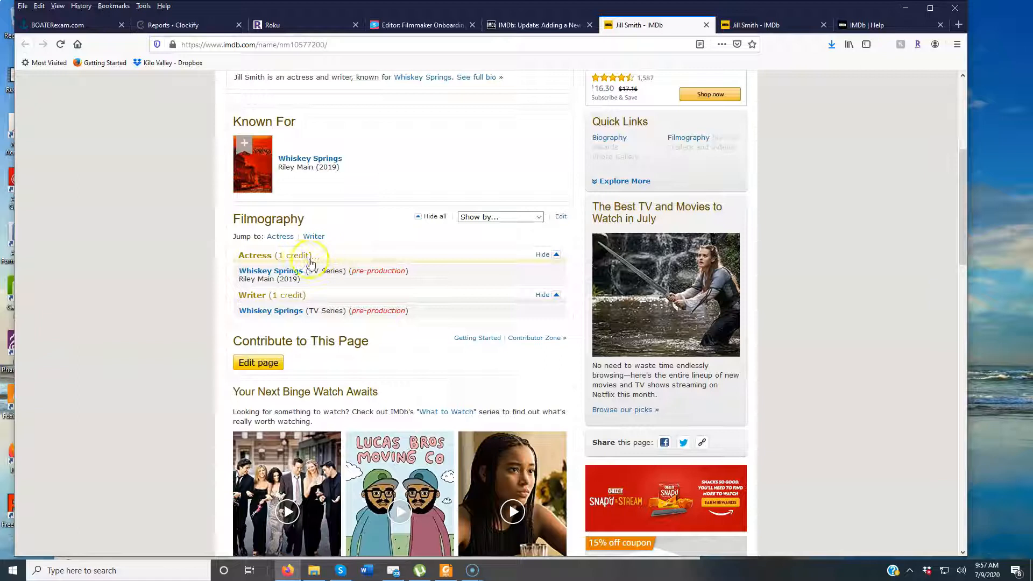
scroll(311, 262, up, 3)
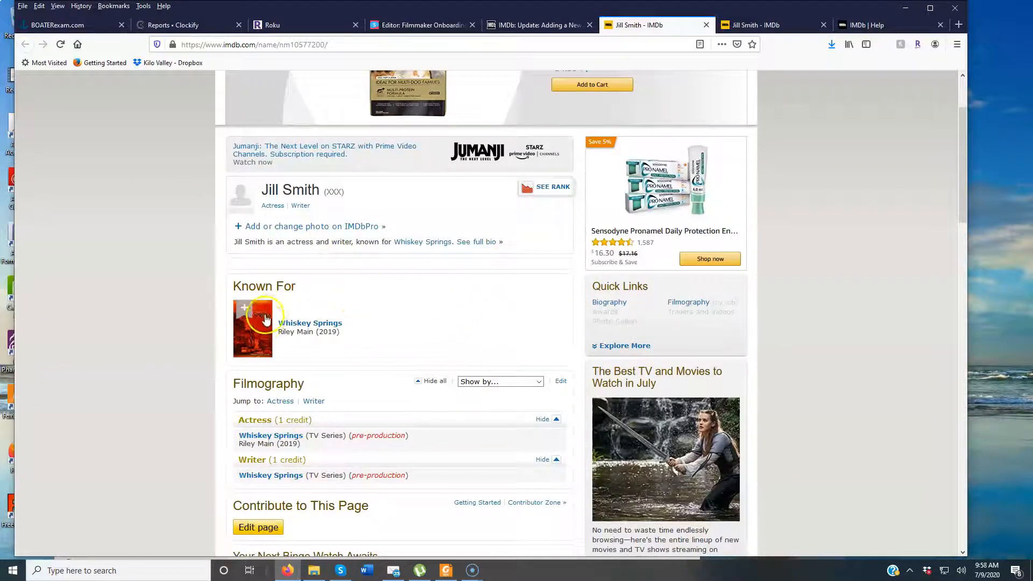
scroll(267, 318, down, 2)
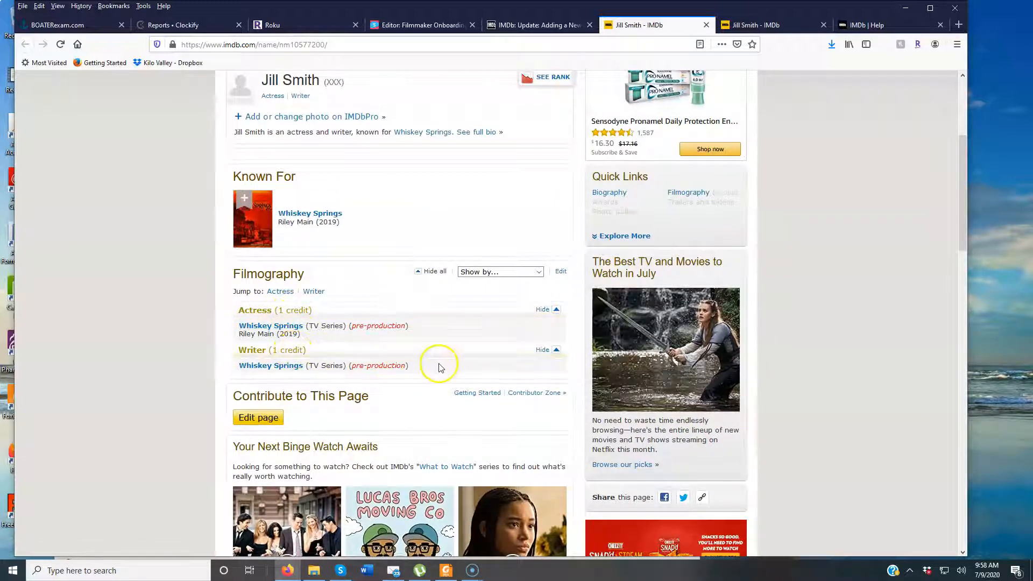
scroll(438, 362, down, 5)
scroll(436, 343, up, 8)
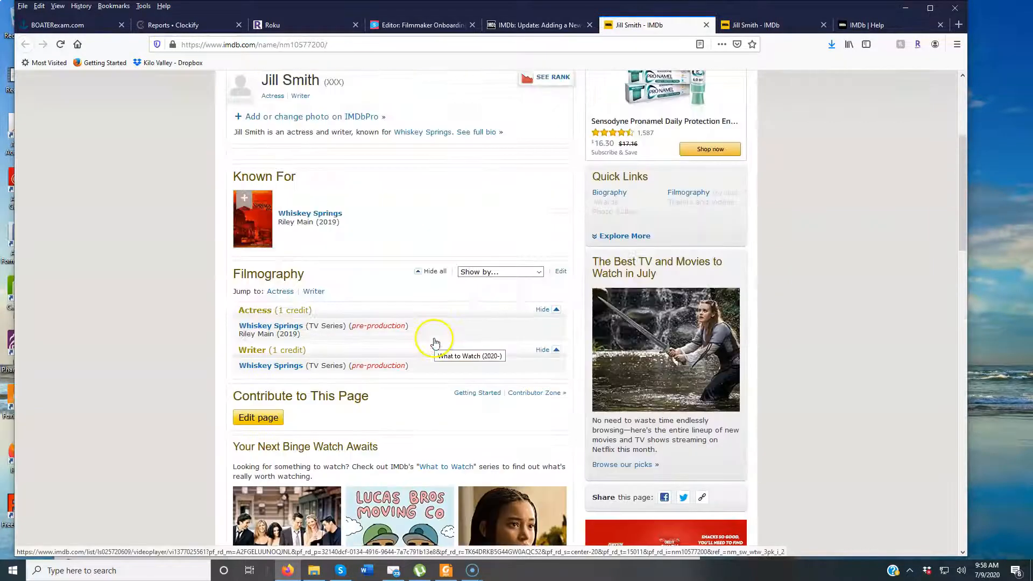
scroll(436, 343, up, 1)
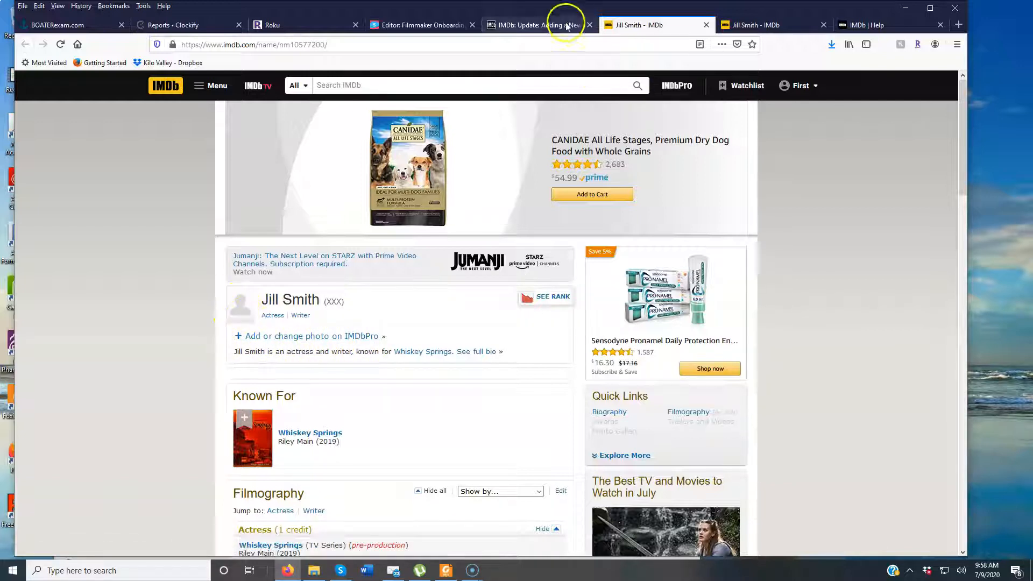
Resolve the third and fourth cast credits' name warnings in the title form by marking each performer as a different person not currently listed
click(546, 24)
scroll(377, 298, down, 2)
scroll(350, 296, up, 2)
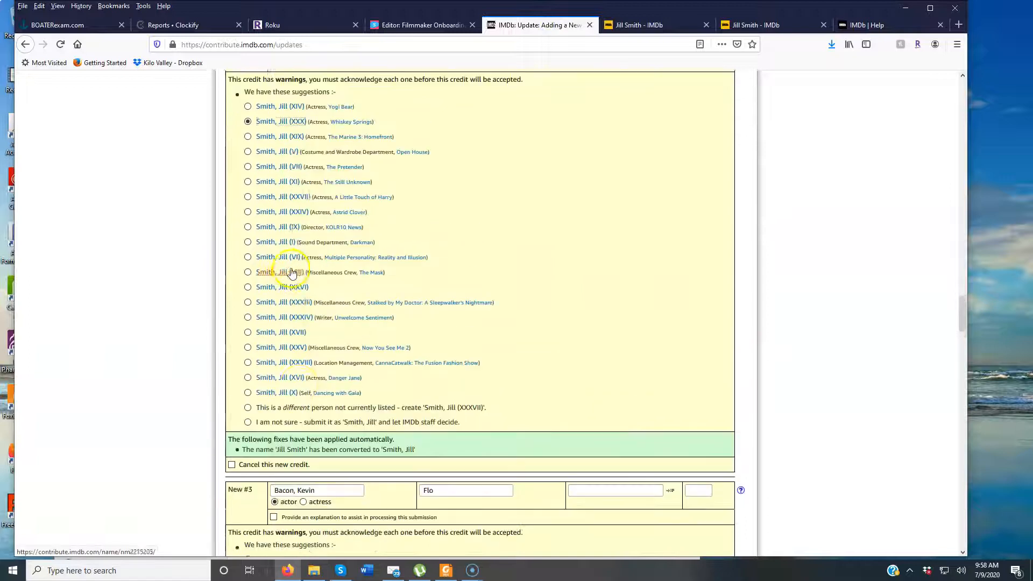
scroll(343, 290, down, 4)
scroll(343, 290, down, 5)
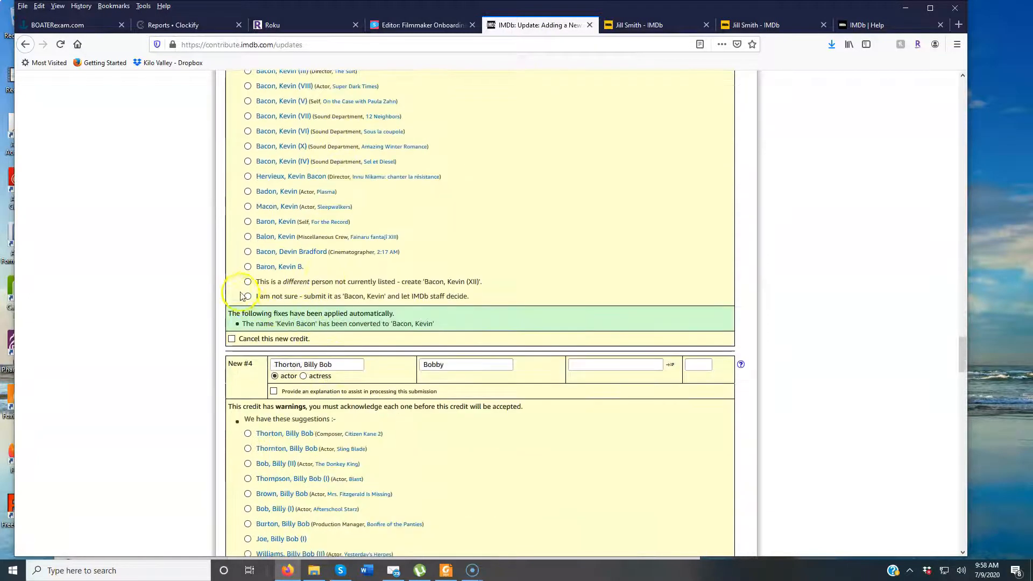
scroll(269, 280, up, 3)
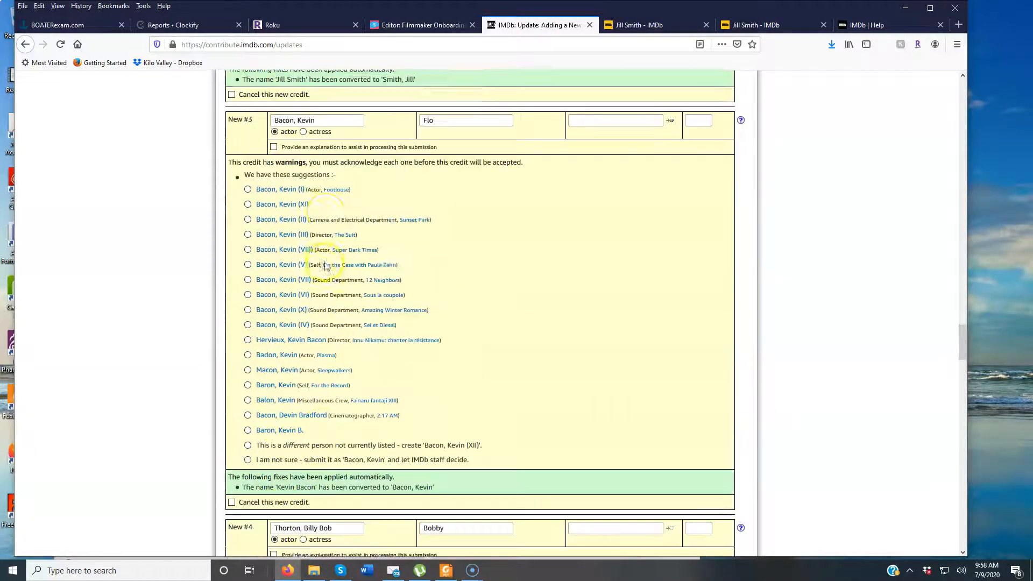
scroll(283, 325, down, 1)
scroll(284, 324, down, 1)
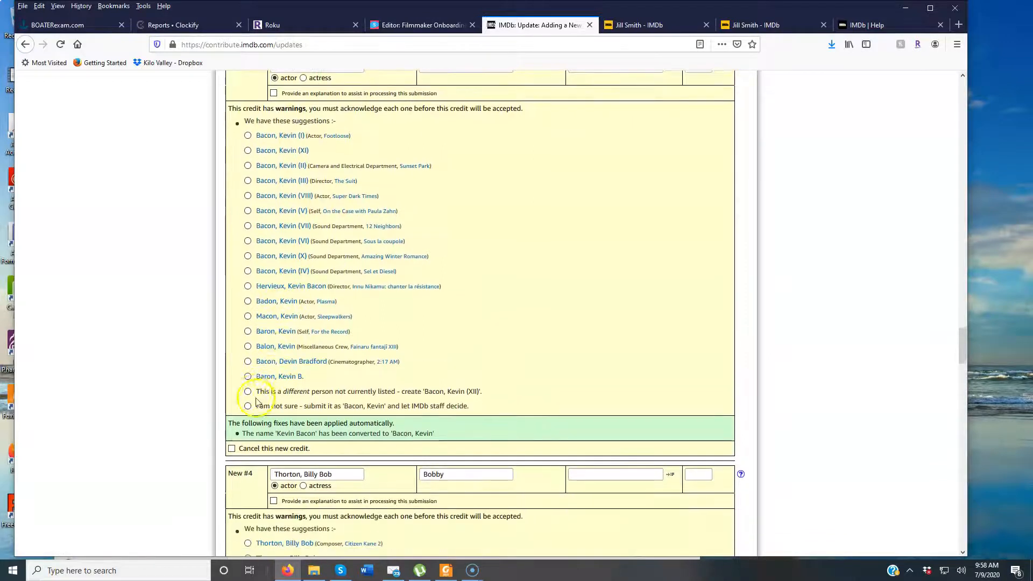
click(249, 392)
scroll(489, 268, down, 7)
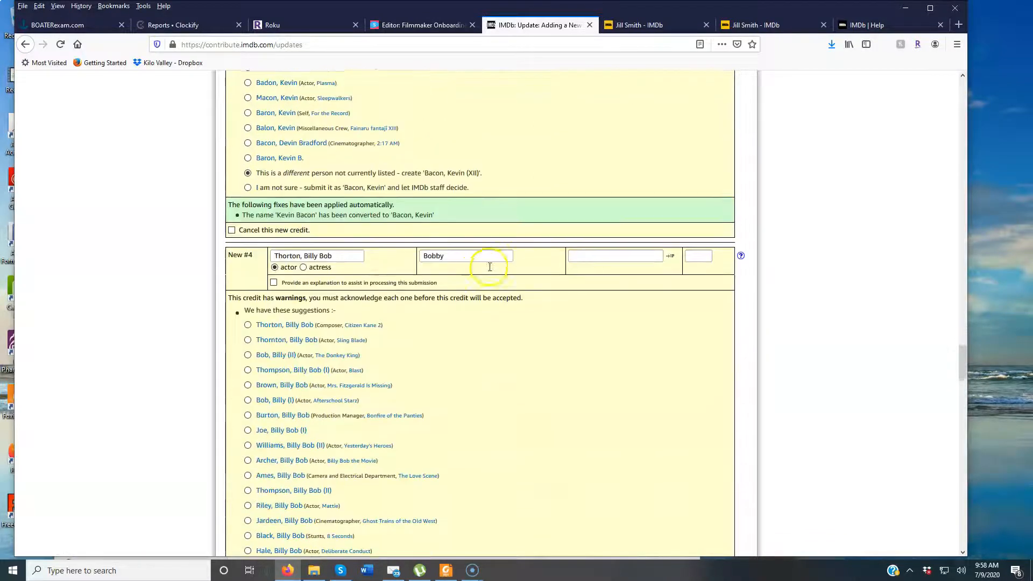
click(248, 406)
Set the writer credit's attribute to screenplay and mark the writer as a different person not currently listed
scroll(491, 219, down, 3)
scroll(425, 290, down, 2)
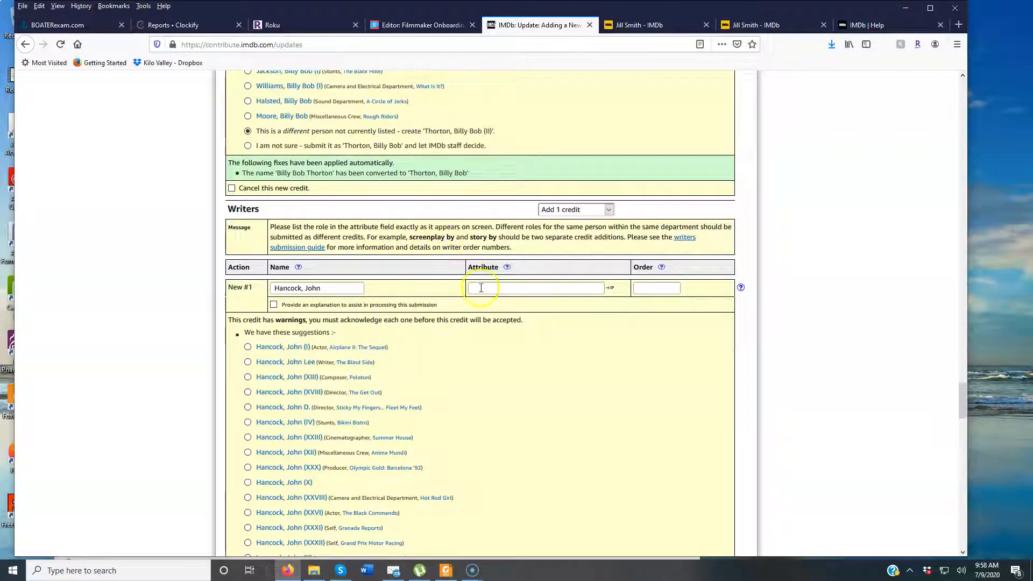
click(610, 288)
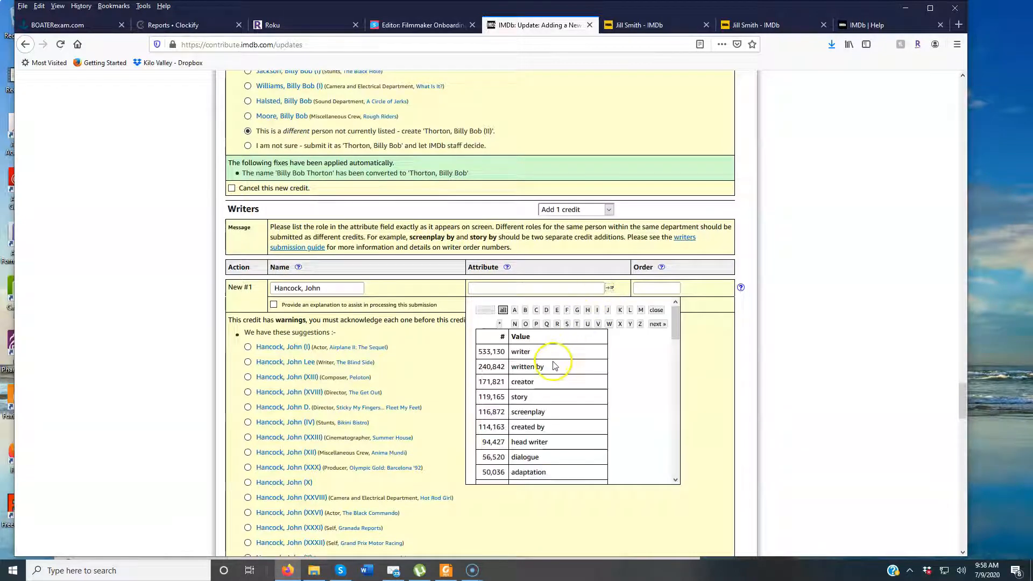
click(530, 412)
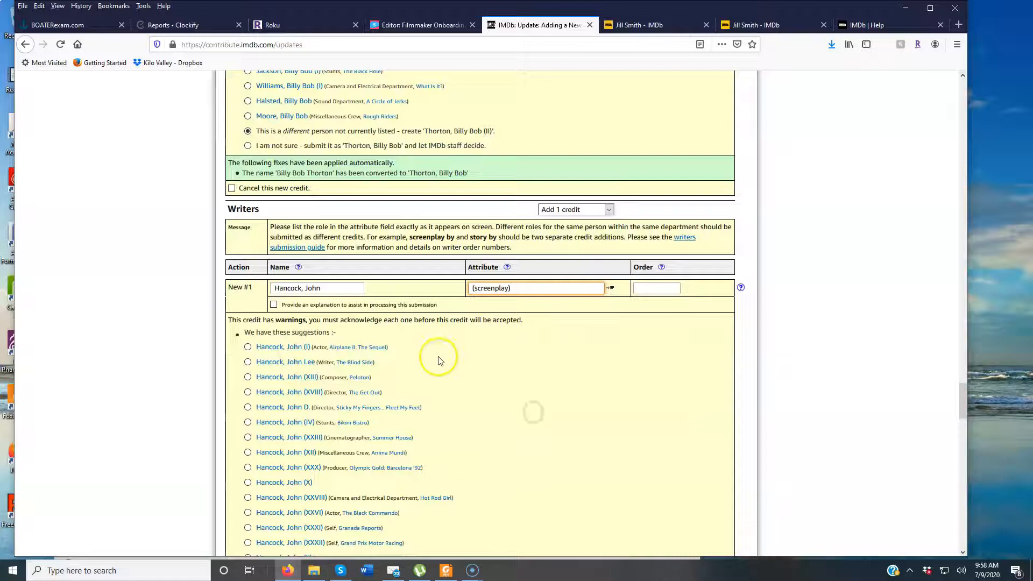
scroll(439, 358, down, 5)
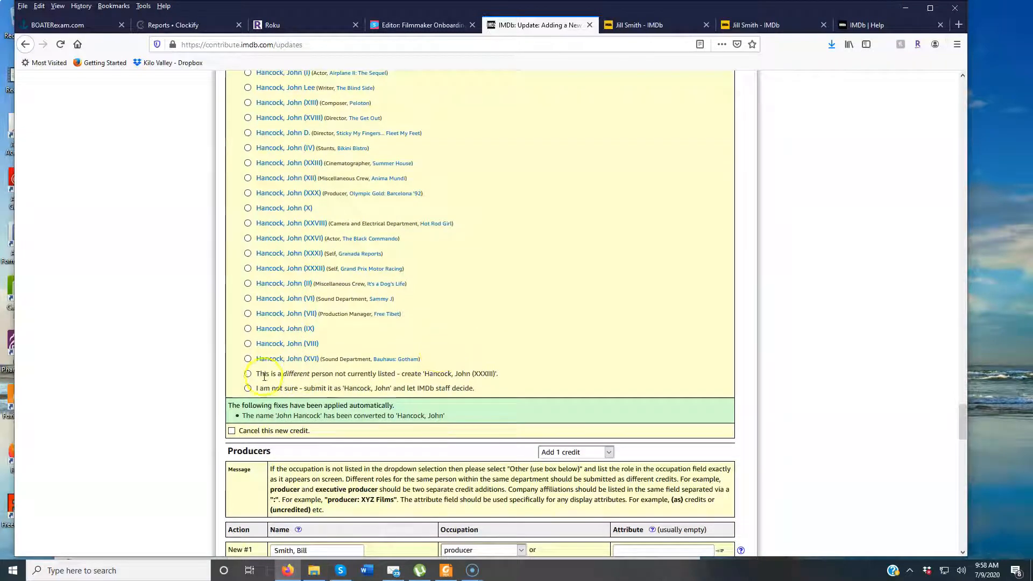
scroll(270, 286, up, 1)
scroll(286, 301, down, 1)
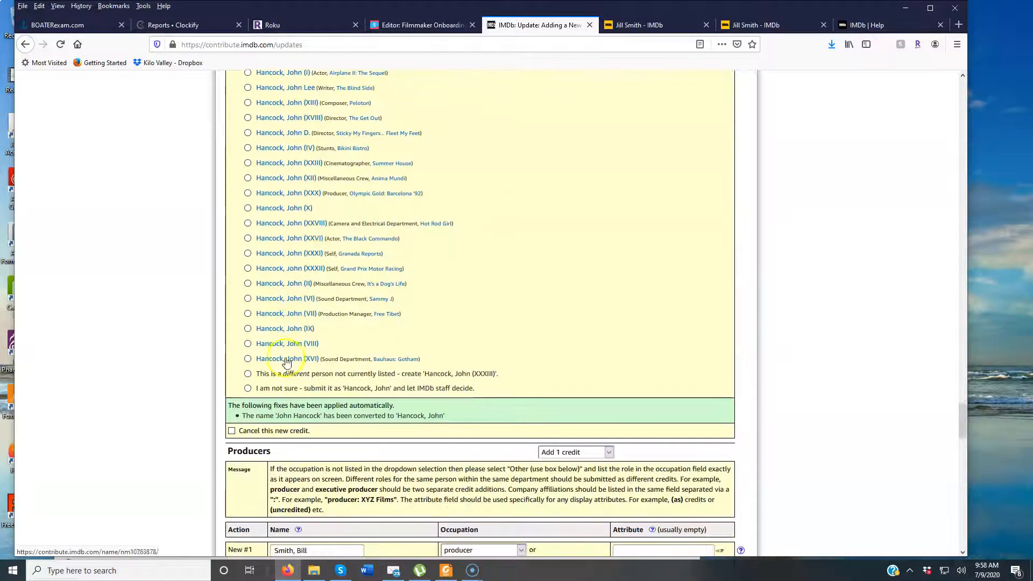
Acknowledge the producer credit's name warning by choosing one of the offered identity options
scroll(415, 343, down, 4)
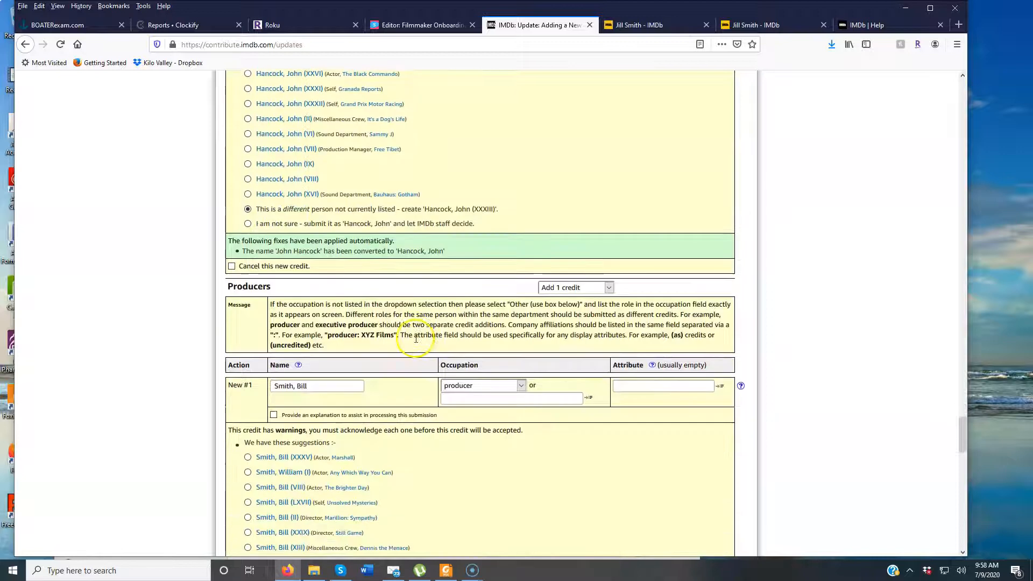
scroll(377, 338, down, 2)
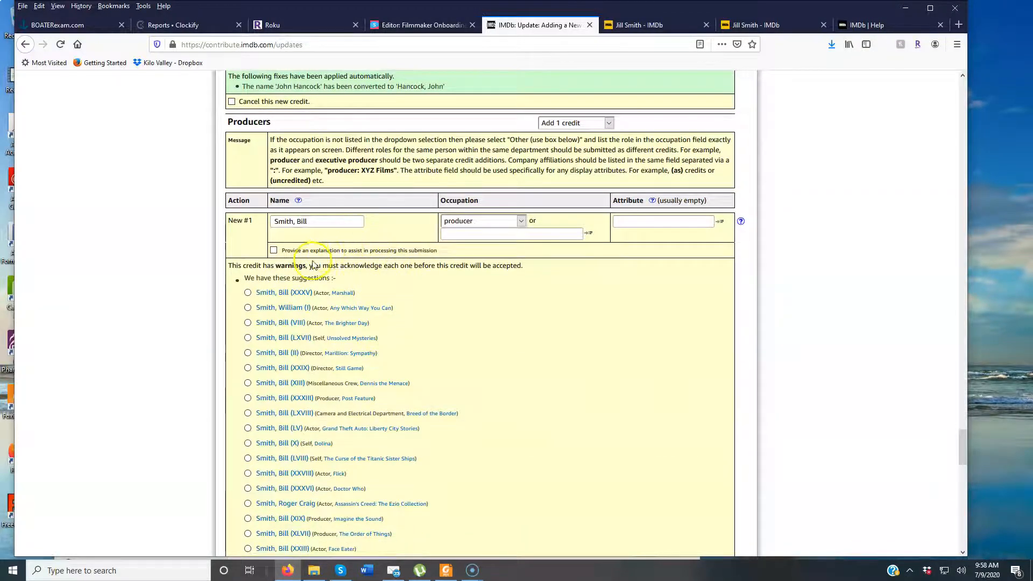
scroll(258, 277, down, 6)
click(249, 265)
Review the recommended information and the plot outline's spelling warning, and submit the form for another re-check of the updates
scroll(431, 230, down, 5)
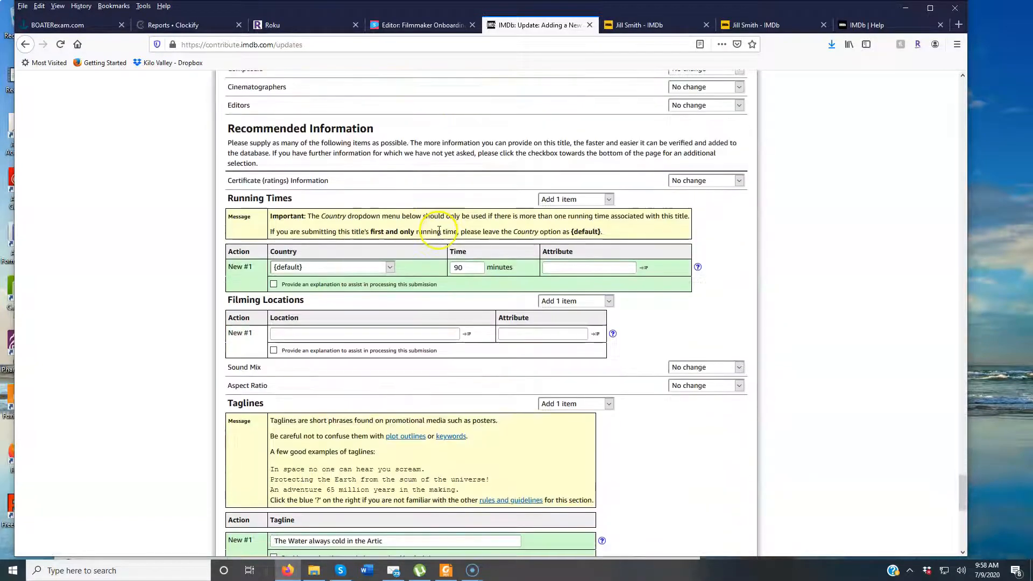
scroll(439, 230, down, 4)
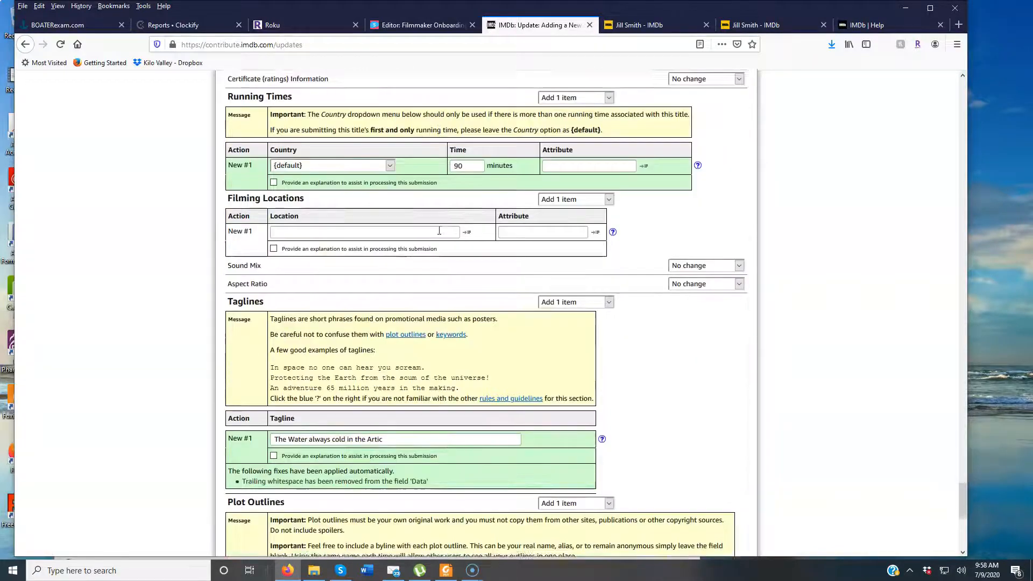
scroll(439, 235, down, 4)
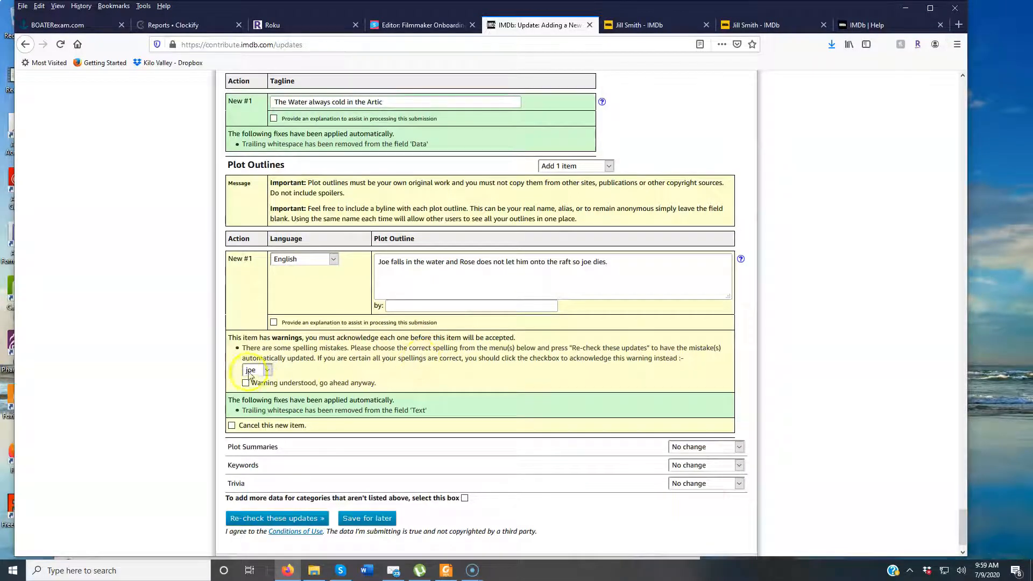
scroll(446, 359, down, 1)
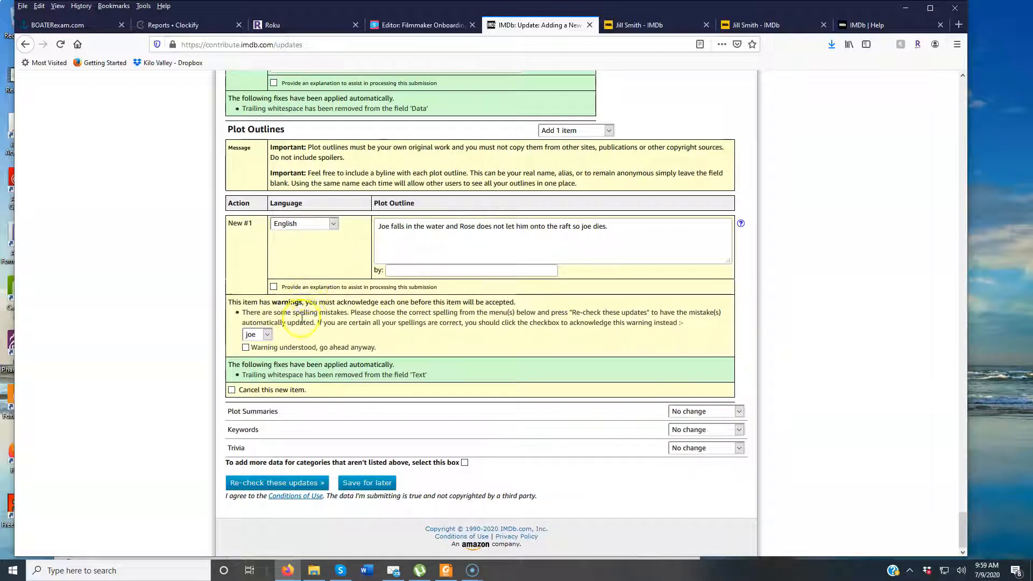
click(293, 484)
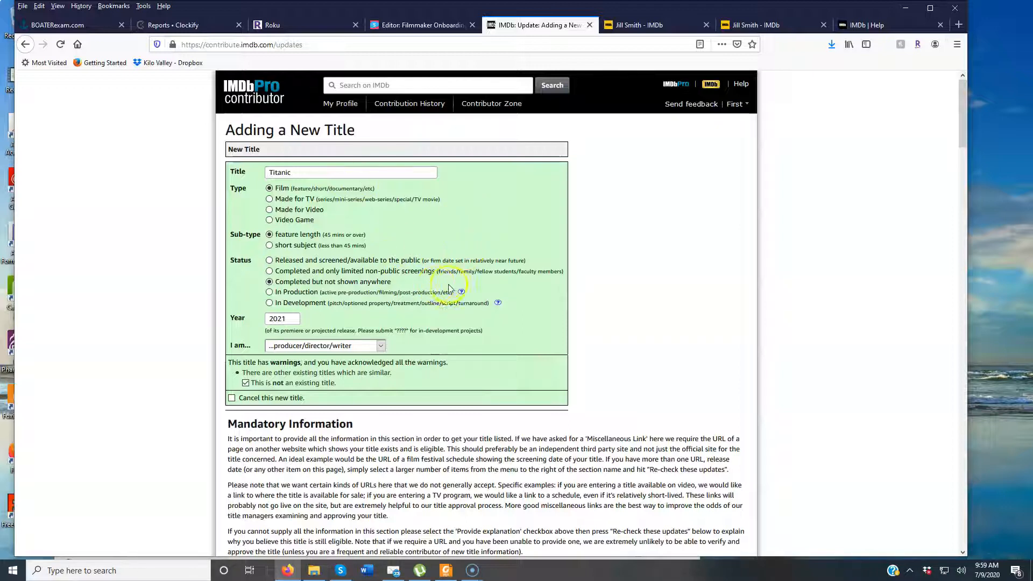
Set the performer of the second cast credit, the character Jacky, to actress to address its gender warning
scroll(494, 245, down, 3)
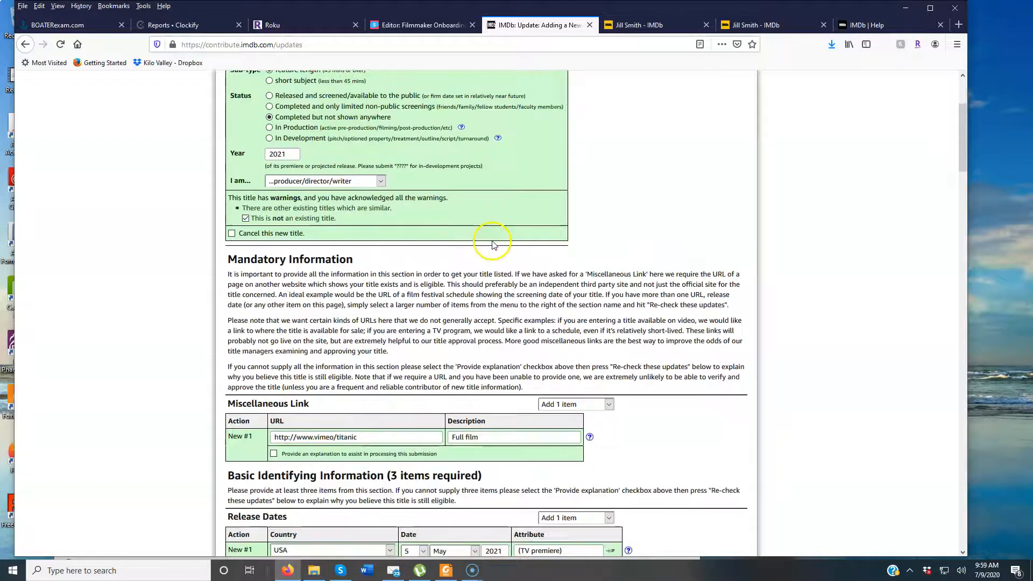
scroll(494, 245, down, 4)
scroll(494, 245, down, 10)
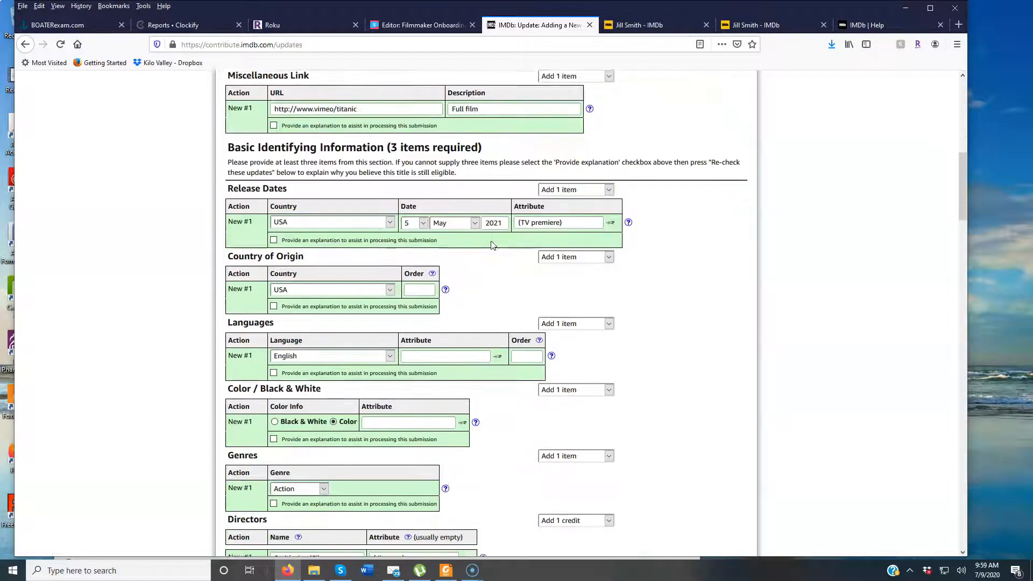
scroll(494, 244, down, 4)
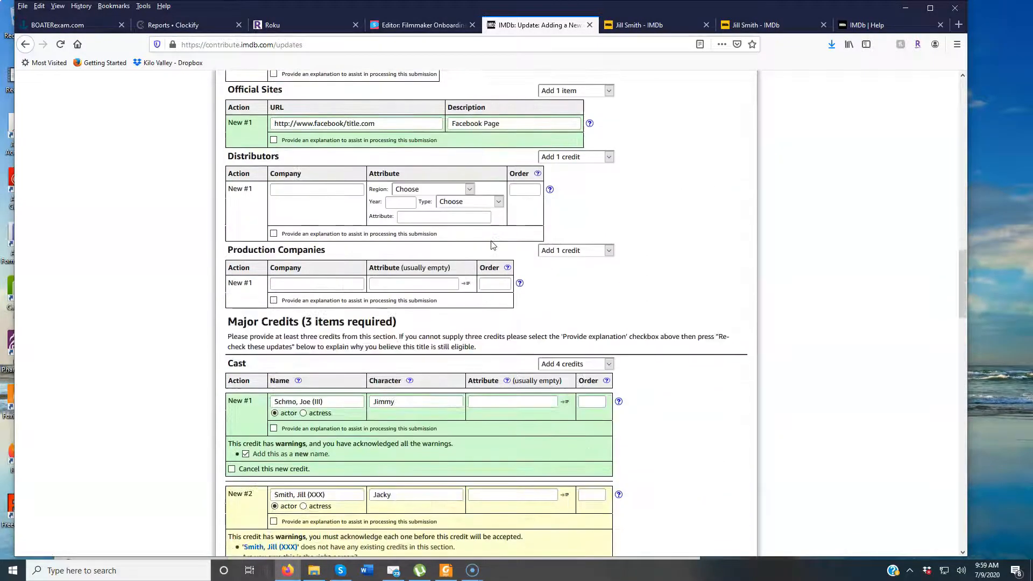
scroll(493, 245, down, 6)
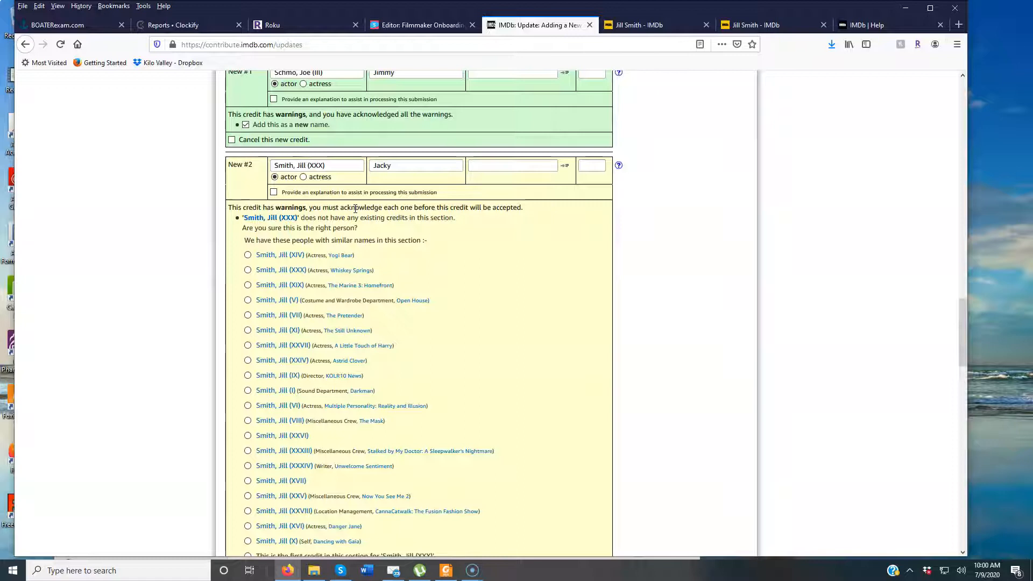
scroll(355, 209, down, 3)
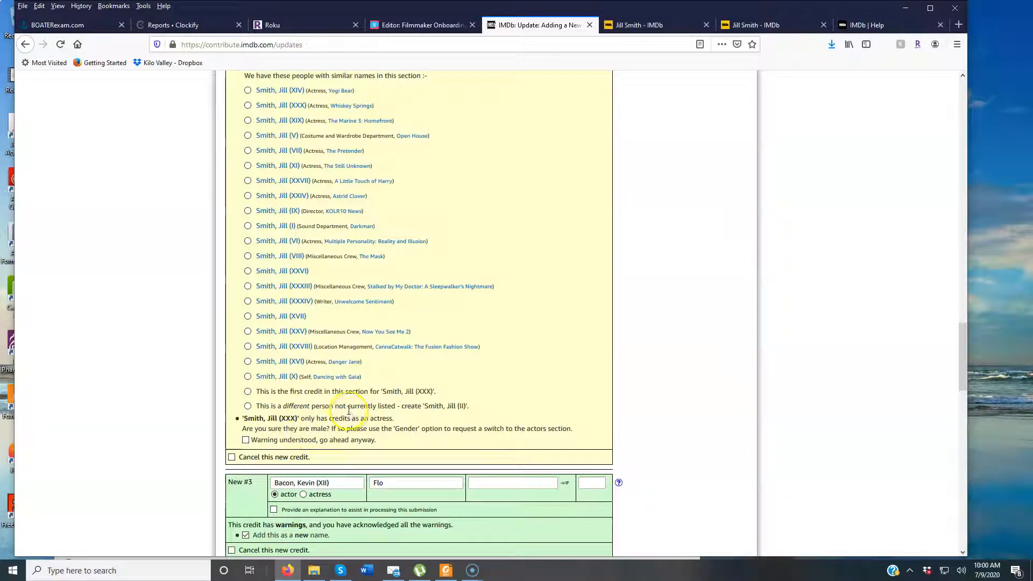
scroll(348, 411, up, 10)
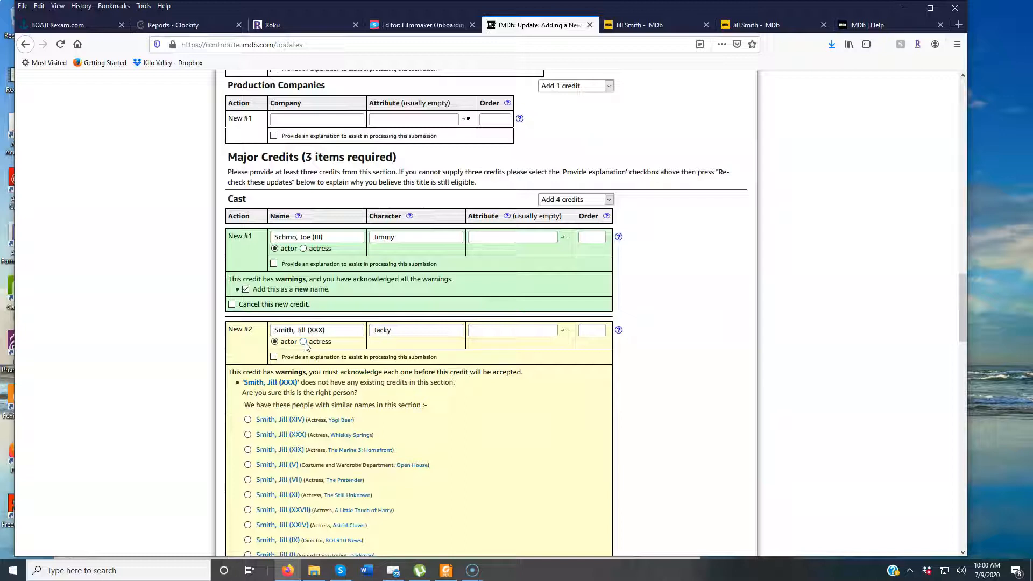
scroll(323, 352, down, 15)
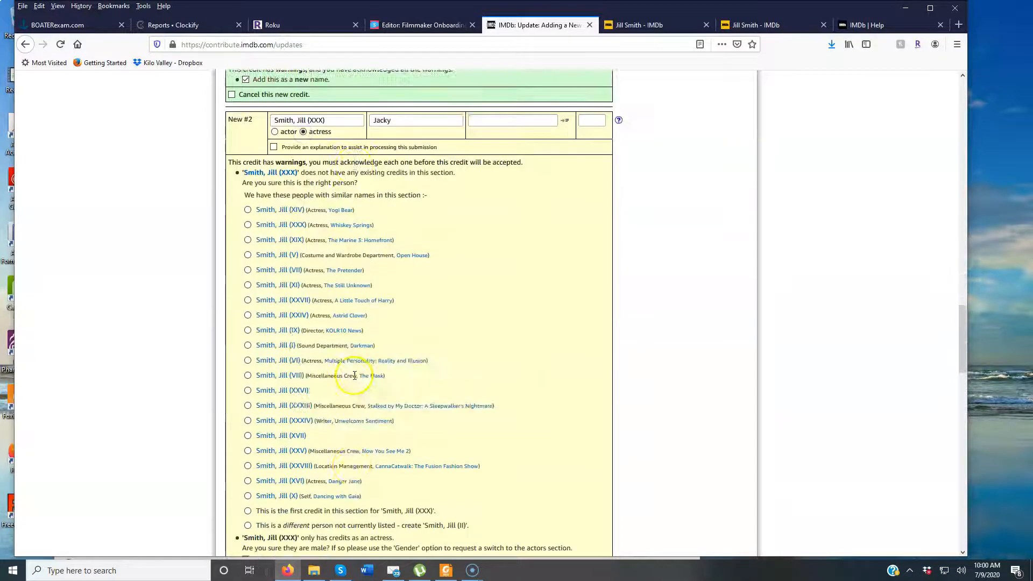
Capitalize "joe" as "Joe" in the plot outline to fix the spelling warning, and re-check the updates
scroll(339, 357, down, 10)
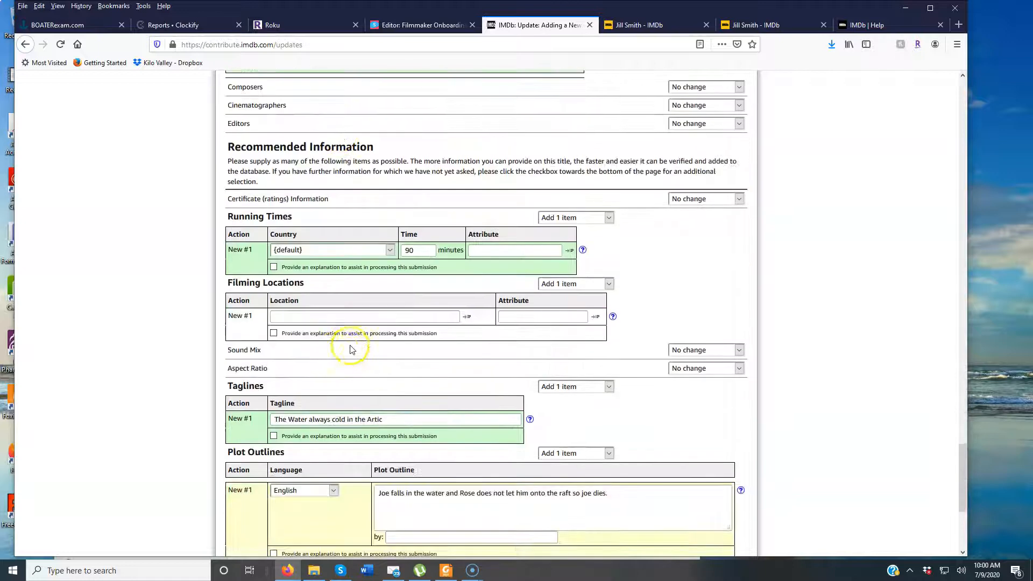
scroll(358, 320, down, 1)
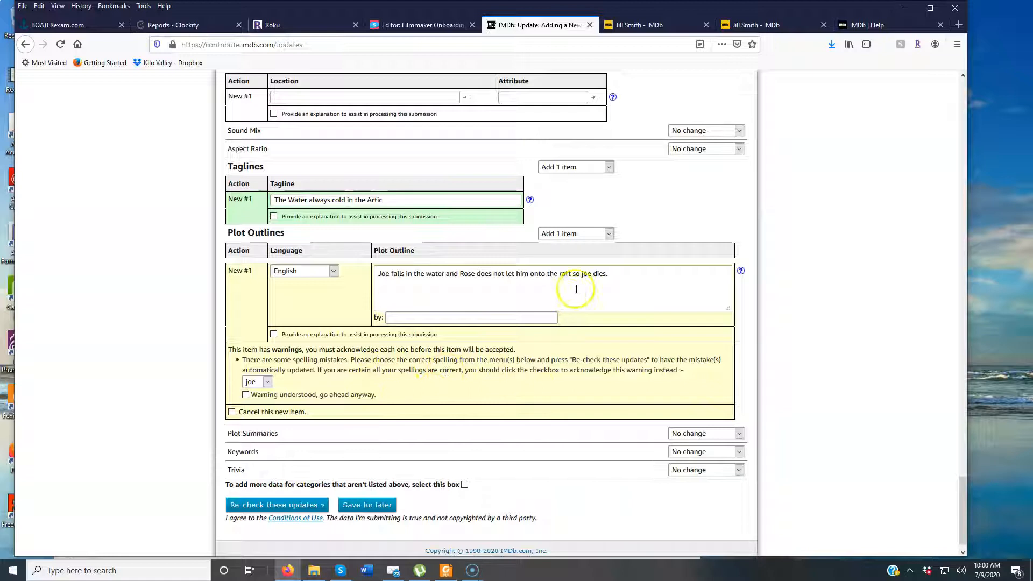
click(582, 279)
click(307, 397)
click(246, 396)
right_click(583, 273)
click(583, 273)
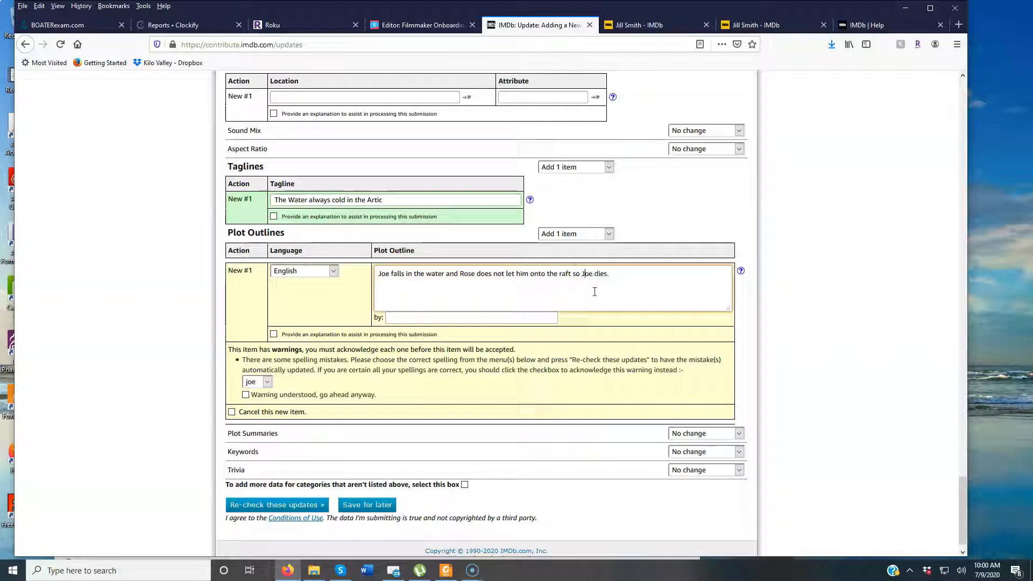
click(427, 383)
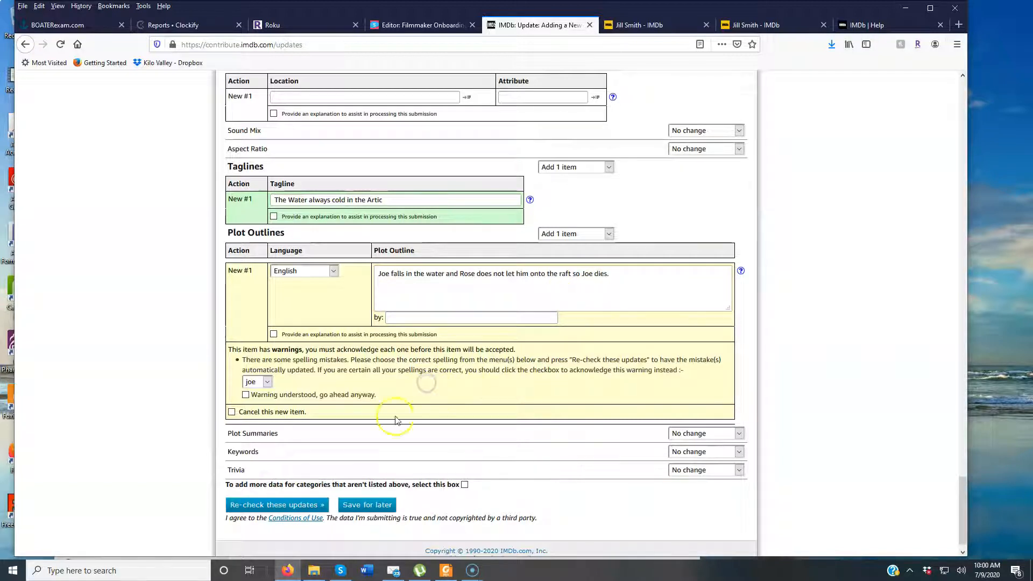
click(291, 506)
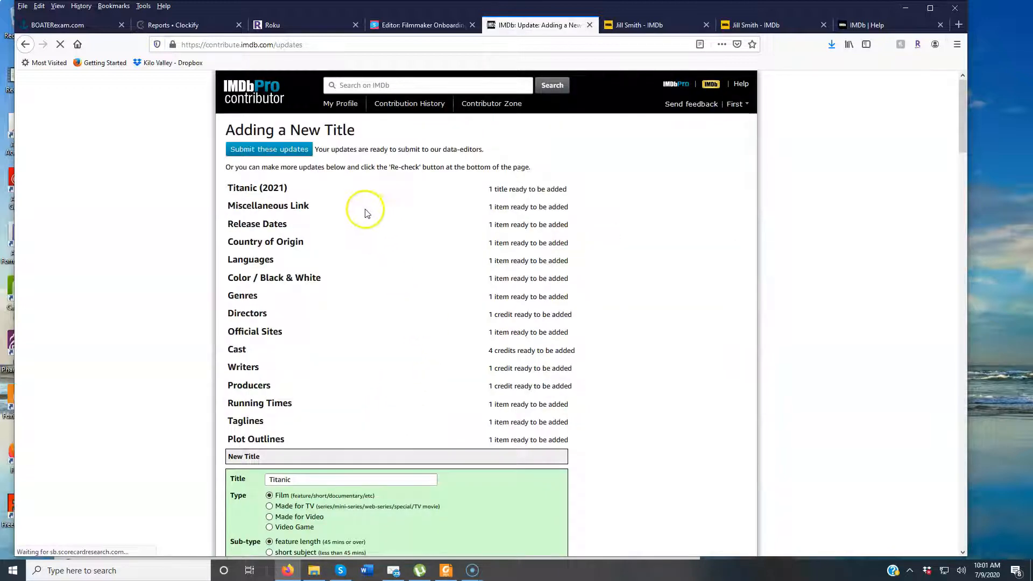
Review the submission summary and the completed form for Titanic (2021) down to the plot outline and submission options
scroll(346, 208, down, 4)
scroll(350, 211, up, 4)
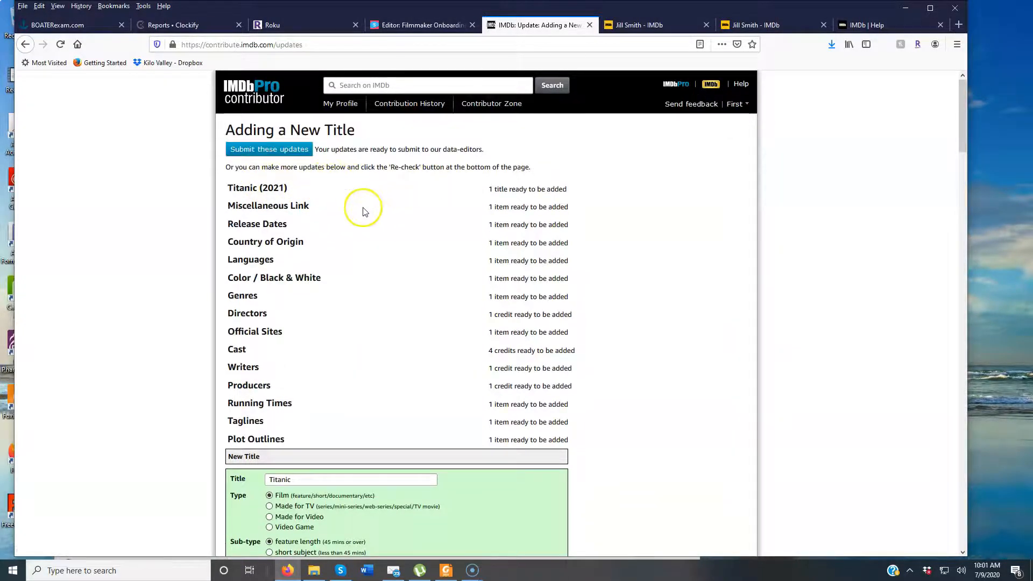
scroll(365, 212, down, 15)
scroll(366, 218, down, 20)
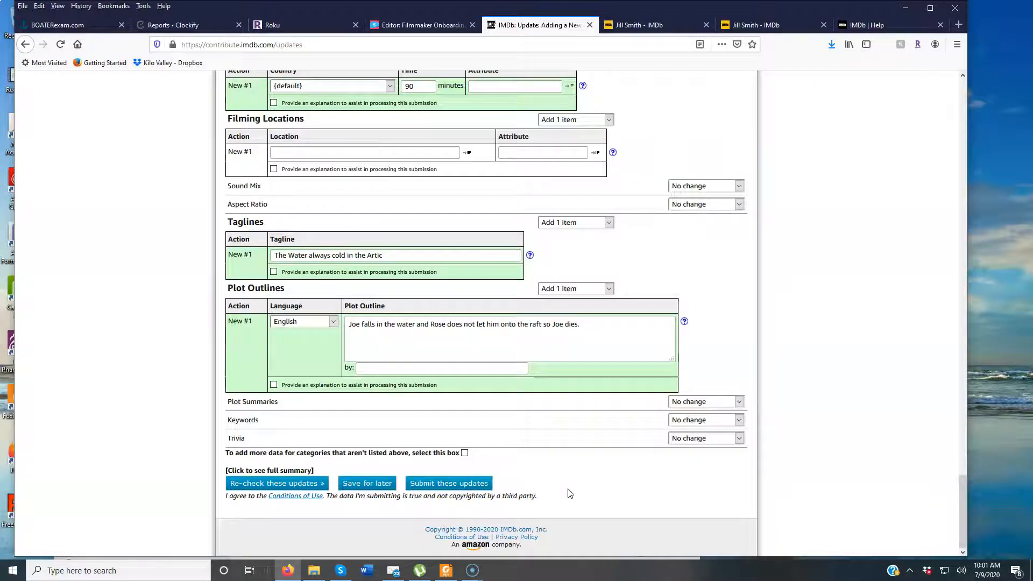
scroll(570, 490, up, 20)
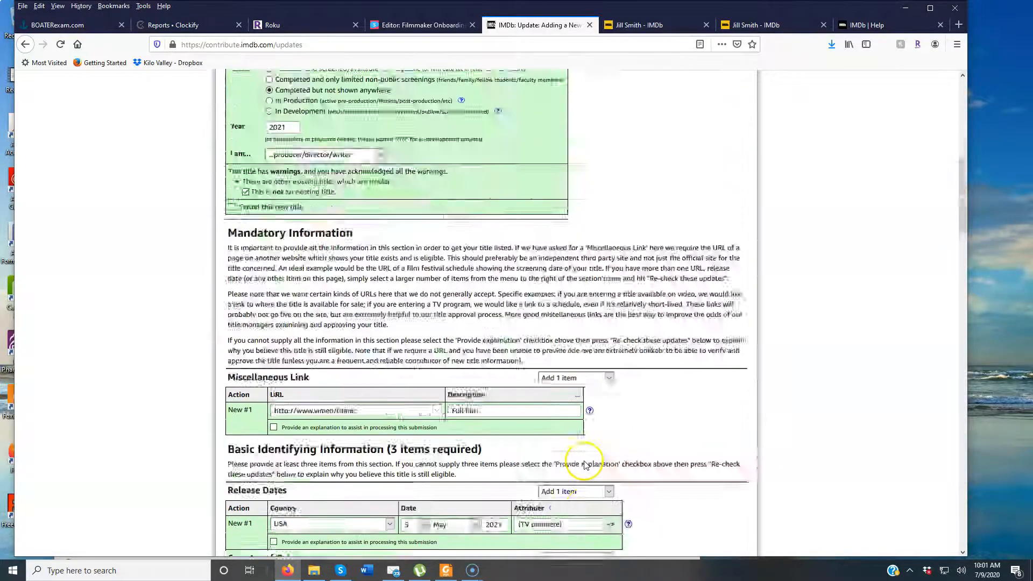
scroll(585, 463, up, 10)
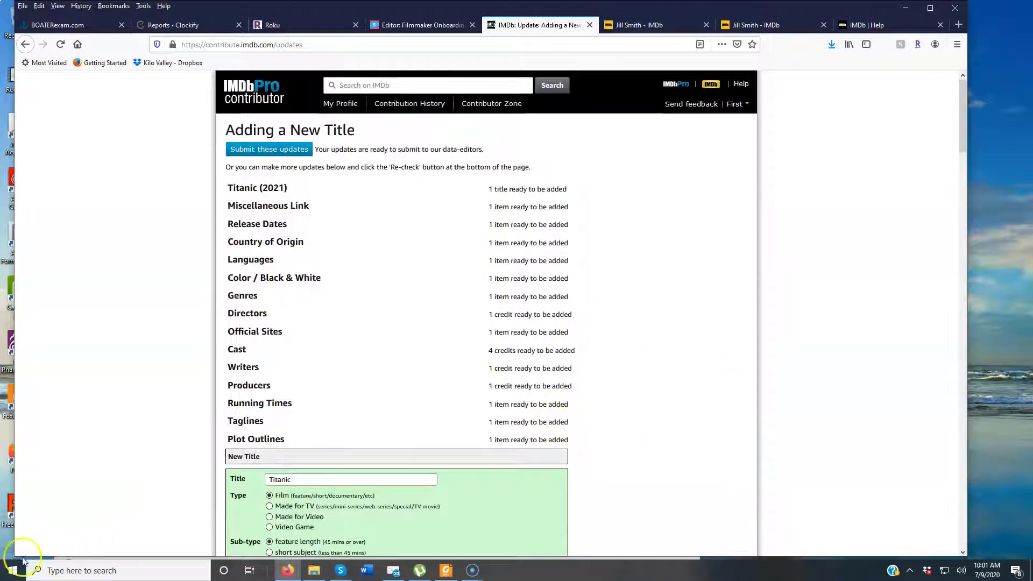